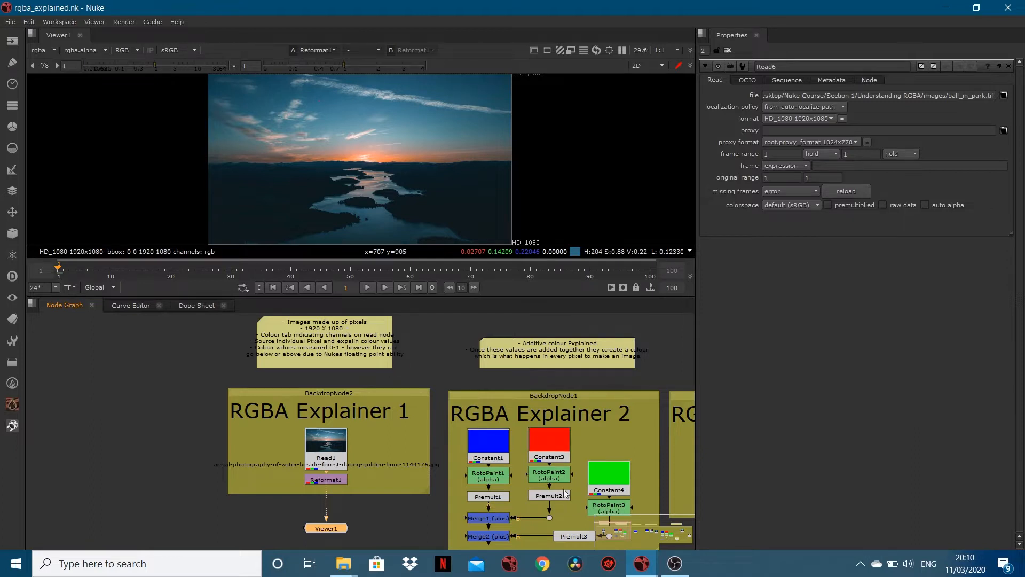
# - Move the Viewer1 node up closer to Reformat1 and enlarge the viewer area above the node graph
pyautogui.moveTo(608, 534)
pyautogui.mouseDown()
pyautogui.moveTo(667, 528)
pyautogui.moveTo(611, 530)
pyautogui.mouseUp()
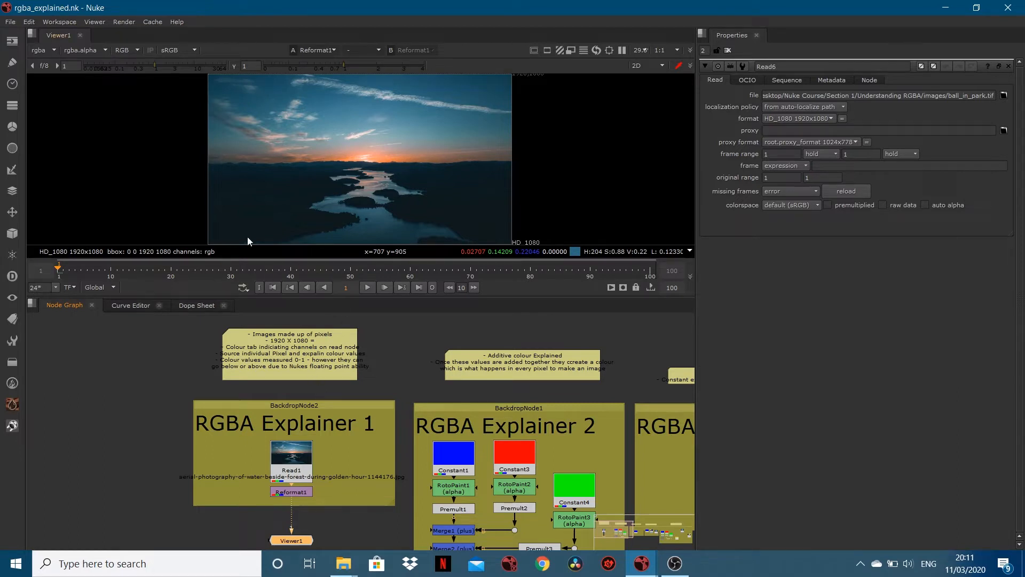
pyautogui.moveTo(294, 541); pyautogui.dragTo(294, 518)
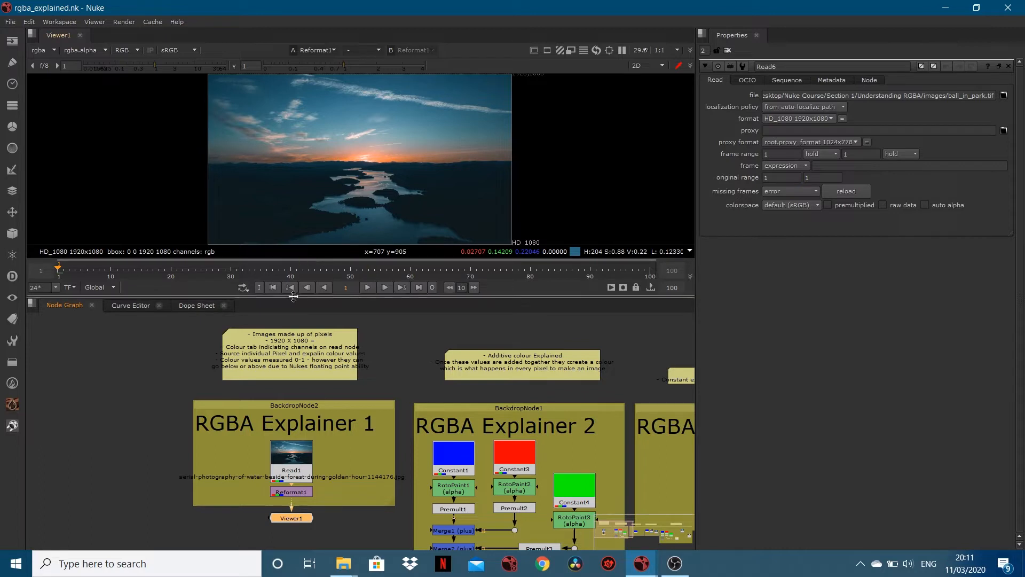
pyautogui.moveTo(294, 297); pyautogui.dragTo(284, 382)
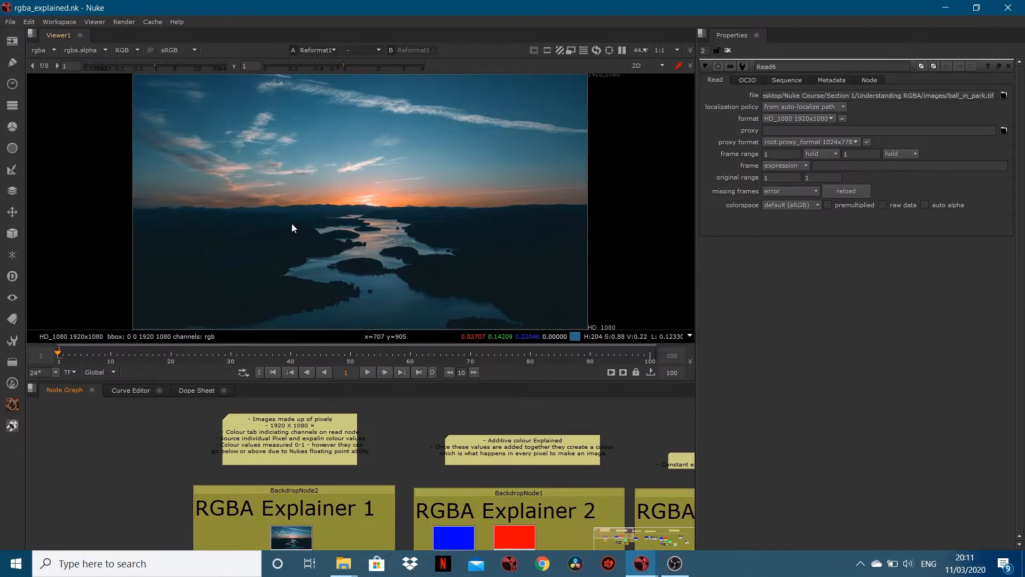
# - Examine the individual pixels along the horizon of the sunset image, and return to the whole frame with its resolution label
pyautogui.scroll(20, 384, 212)
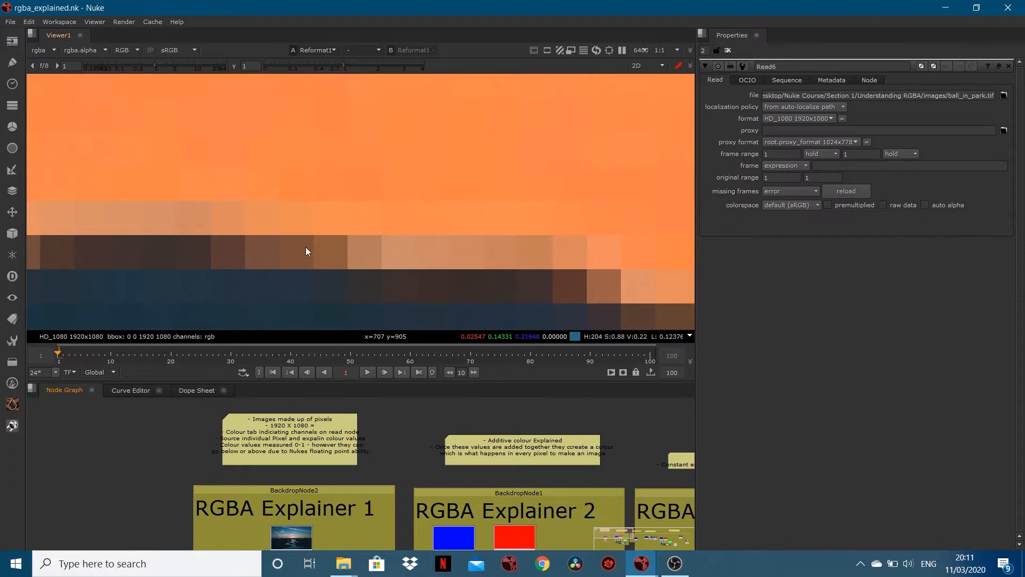
pyautogui.scroll(3, 306, 249)
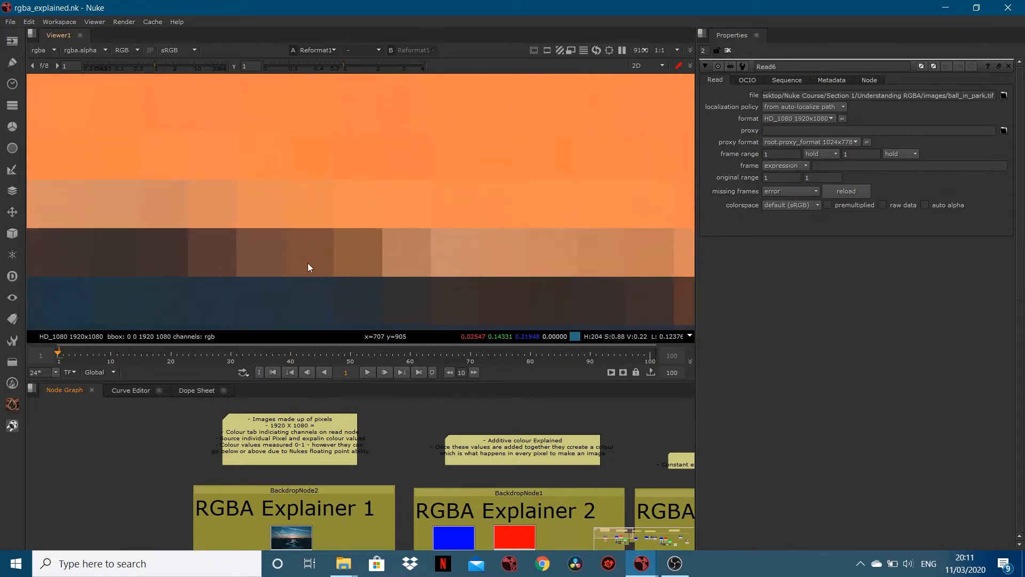
pyautogui.scroll(-15, 316, 256)
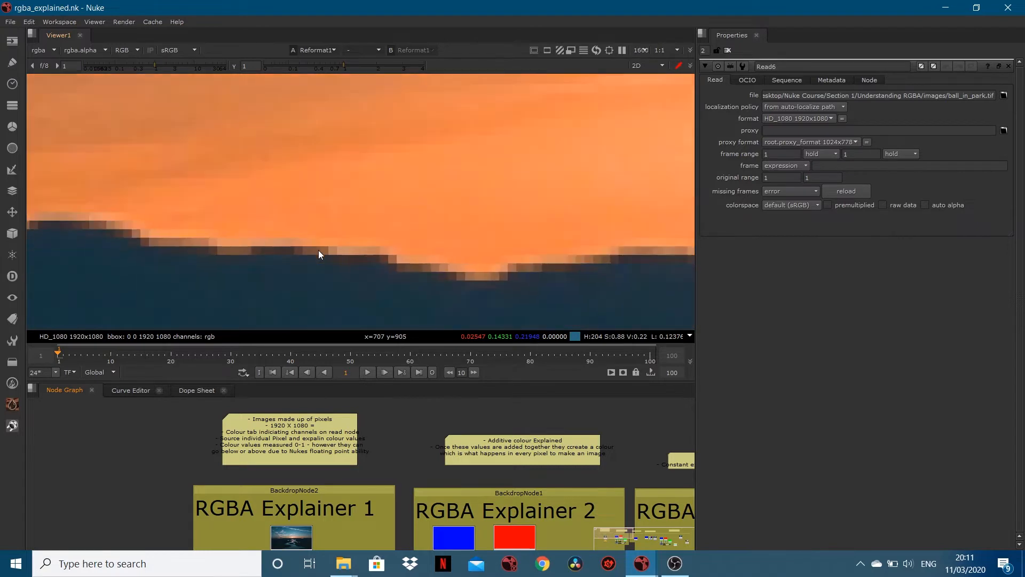
pyautogui.scroll(-5, 318, 252)
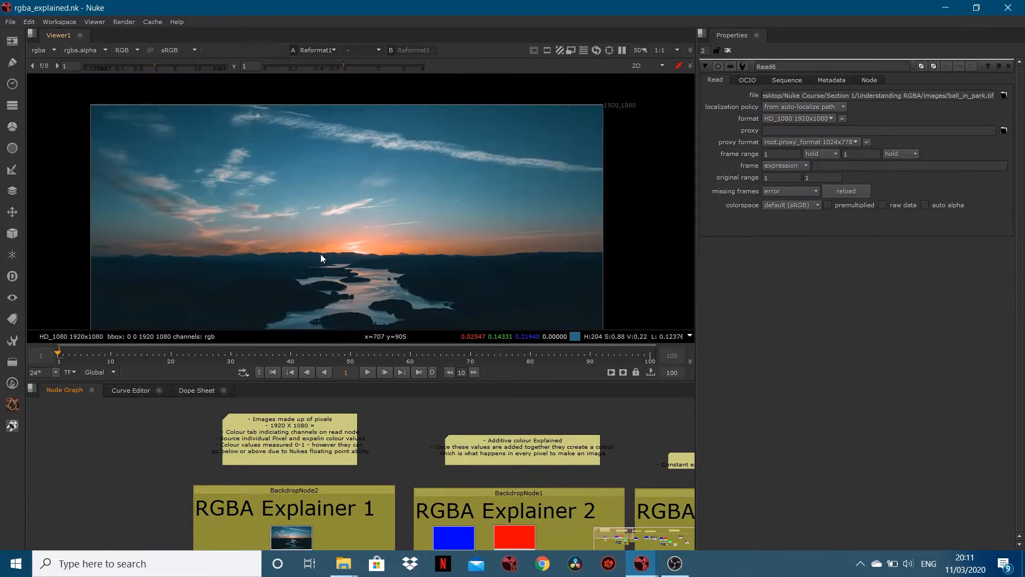
pyautogui.scroll(1, 616, 102)
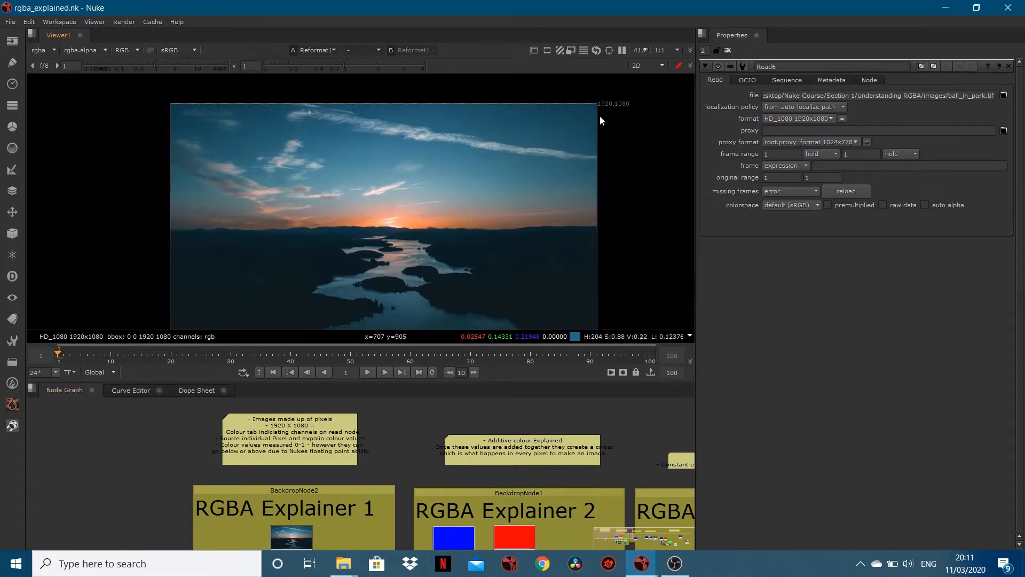
pyautogui.moveTo(539, 144); pyautogui.dragTo(556, 122, button='middle')
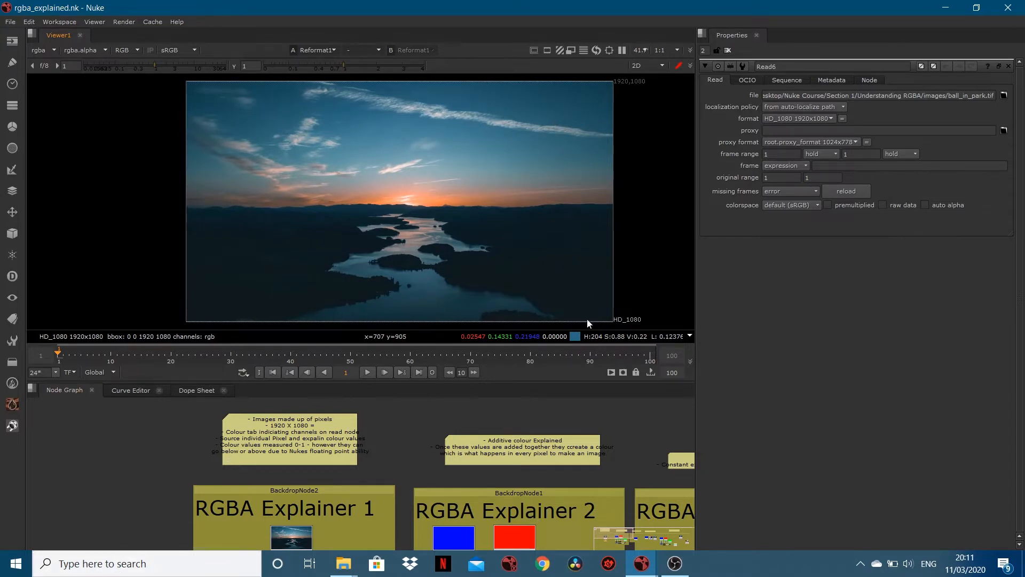
# - Switch to the Windows Calculator app
pyautogui.click(120, 572)
pyautogui.write('calc')
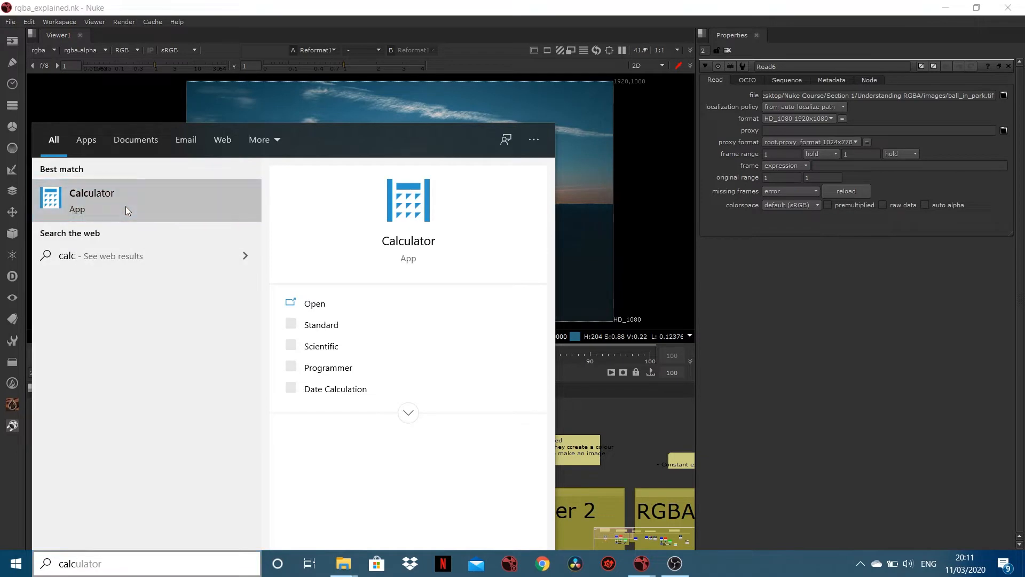
pyautogui.click(160, 207)
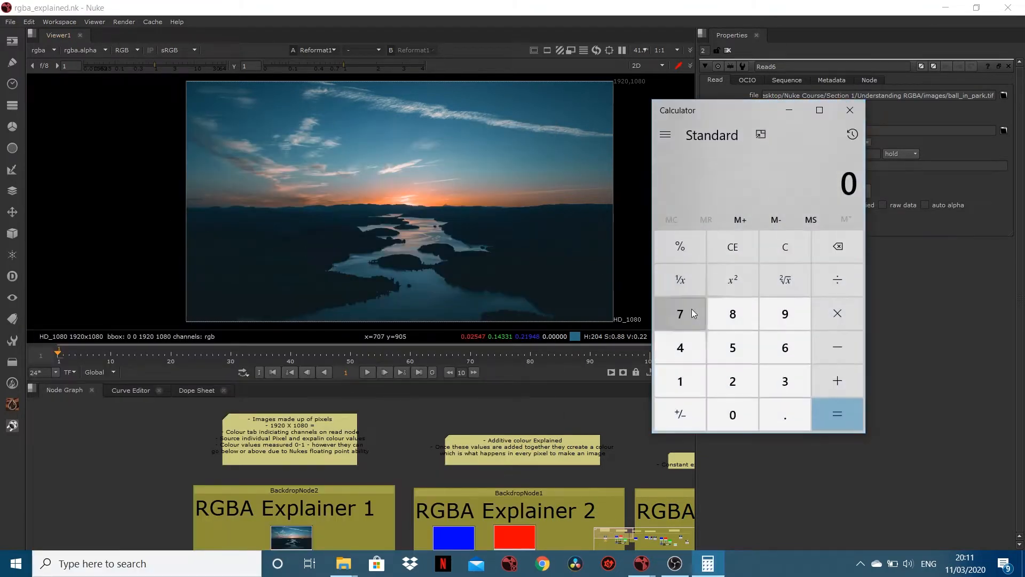
# - Multiply 1920 by 1080 to get the frame's pixel count and close the calculator
pyautogui.click(684, 373)
pyautogui.click(800, 319)
pyautogui.click(731, 375)
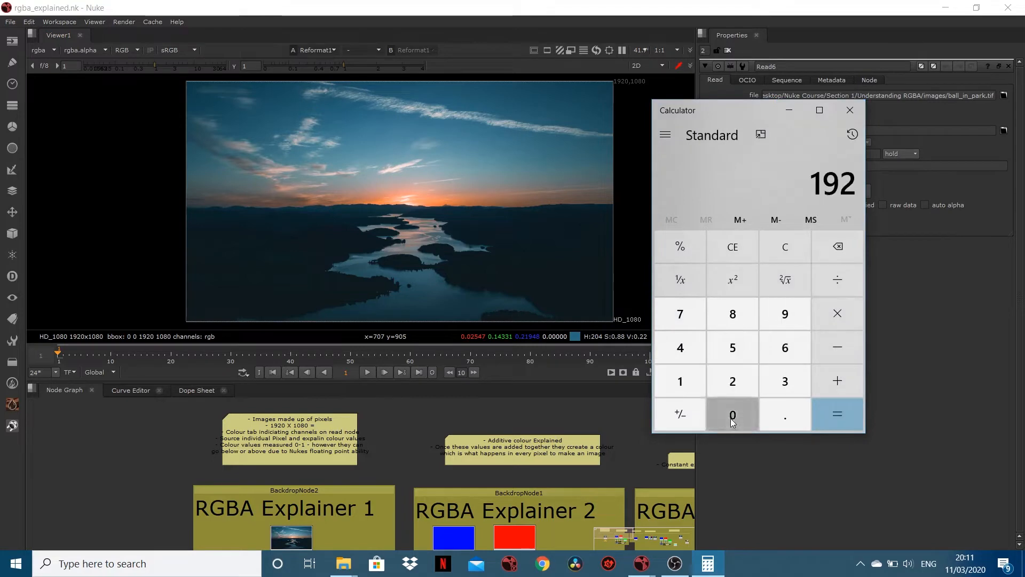
pyautogui.click(733, 415)
pyautogui.click(844, 320)
pyautogui.click(687, 377)
pyautogui.click(730, 407)
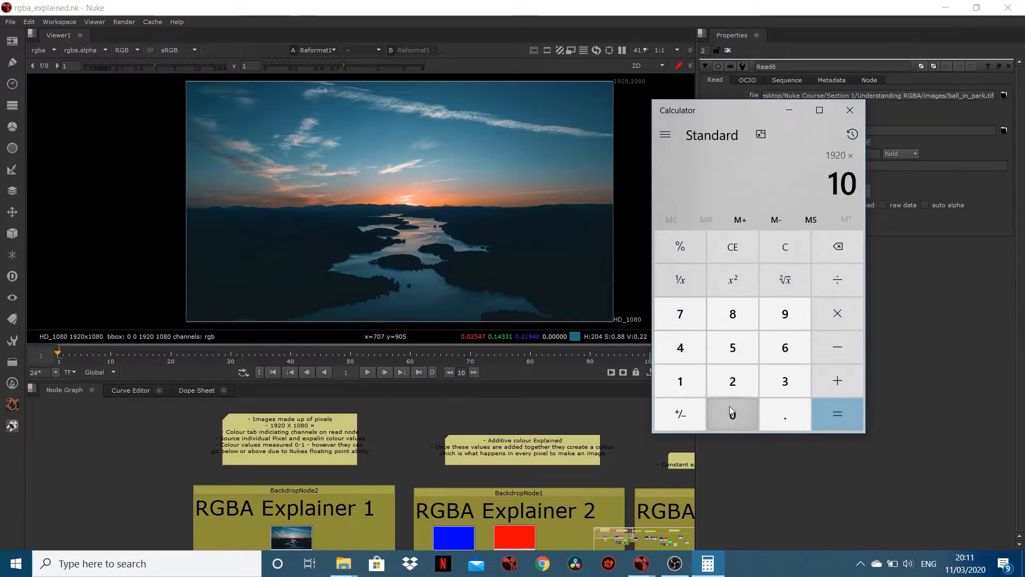
pyautogui.click(733, 314)
pyautogui.click(732, 407)
pyautogui.click(853, 417)
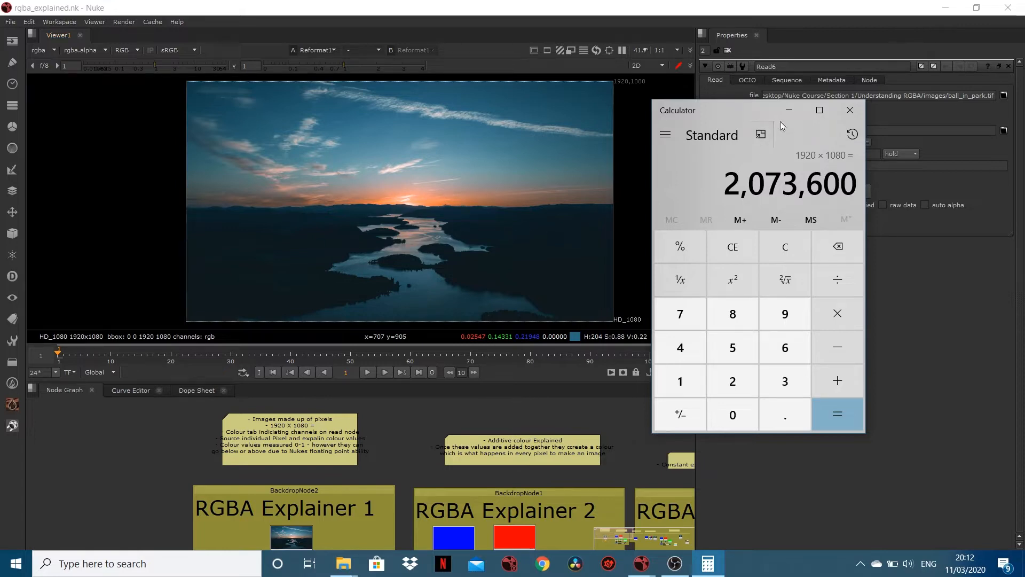
pyautogui.click(850, 110)
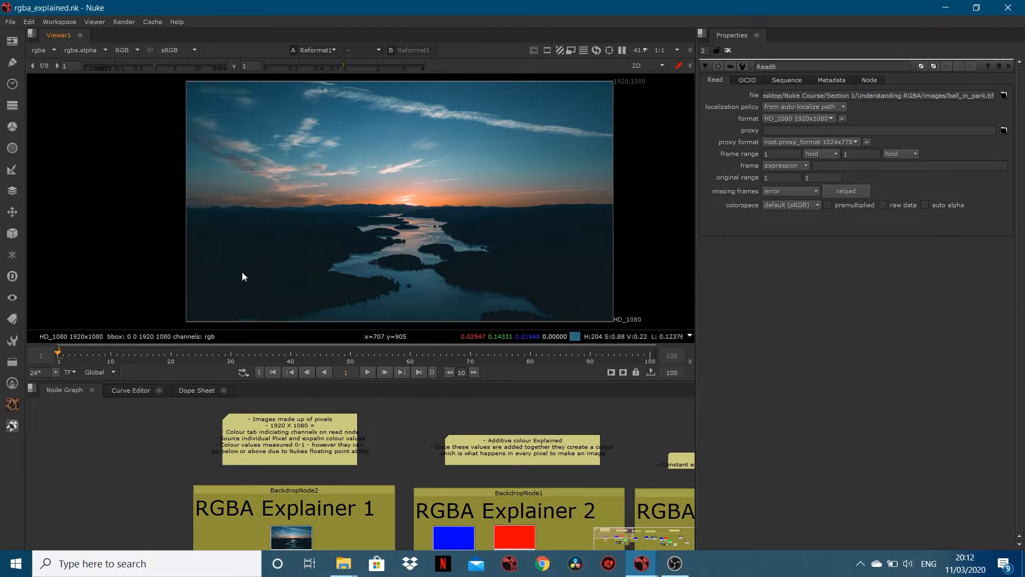
# - Enlarge the node graph area, examine the colour channel bars on the Read1 node and select that node
pyautogui.moveTo(212, 489); pyautogui.dragTo(214, 436, button='middle')
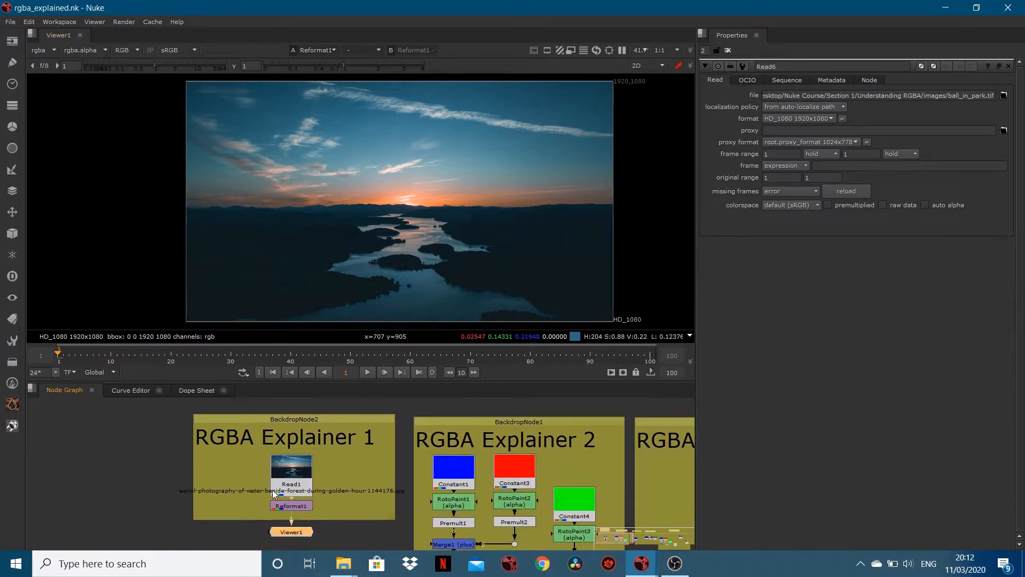
pyautogui.scroll(2, 277, 509)
pyautogui.scroll(6, 277, 508)
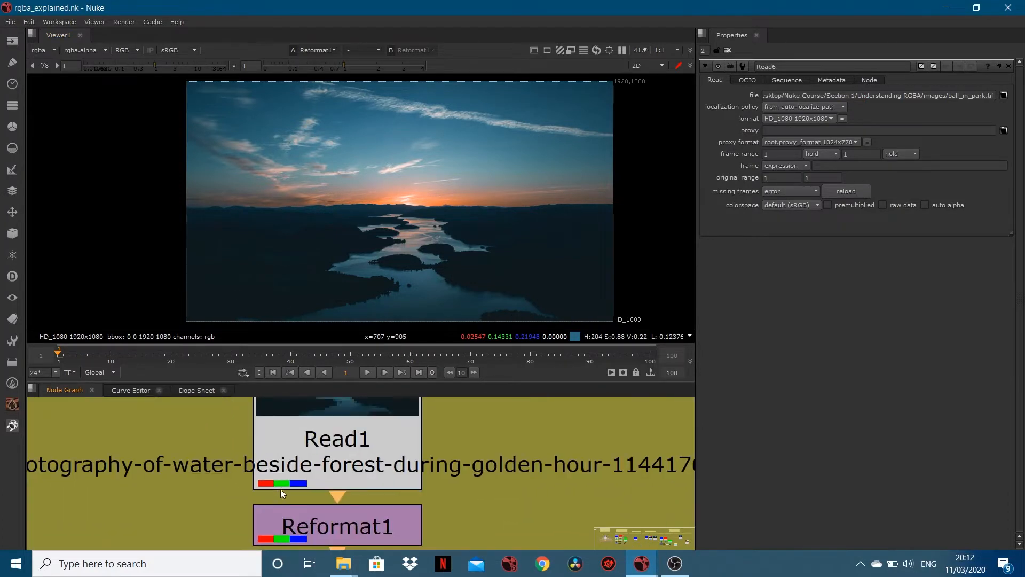
pyautogui.moveTo(287, 444); pyautogui.dragTo(275, 470, button='middle')
pyautogui.moveTo(339, 381); pyautogui.dragTo(341, 193)
pyautogui.moveTo(345, 352); pyautogui.dragTo(338, 406, button='middle')
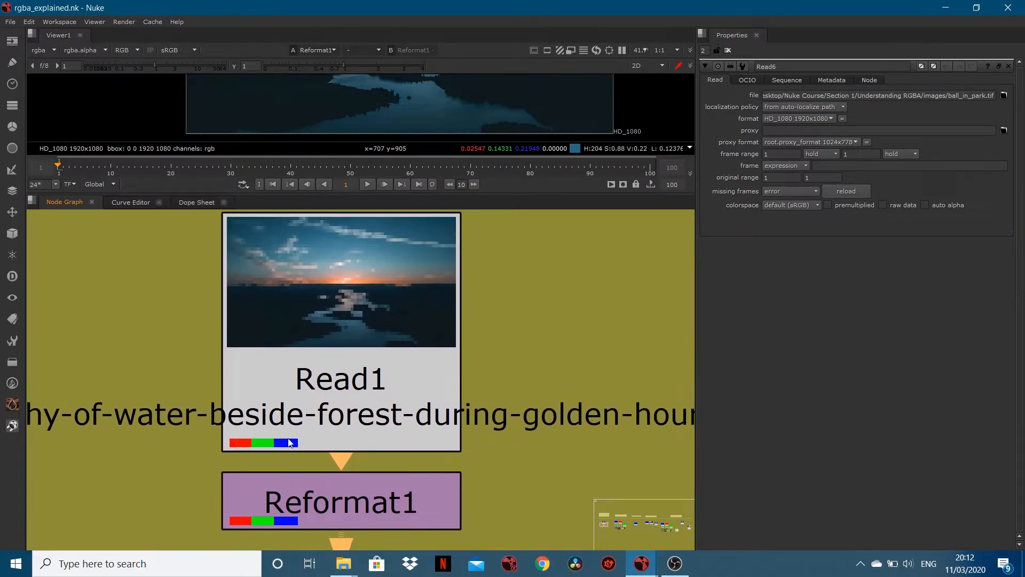
pyautogui.click(276, 395)
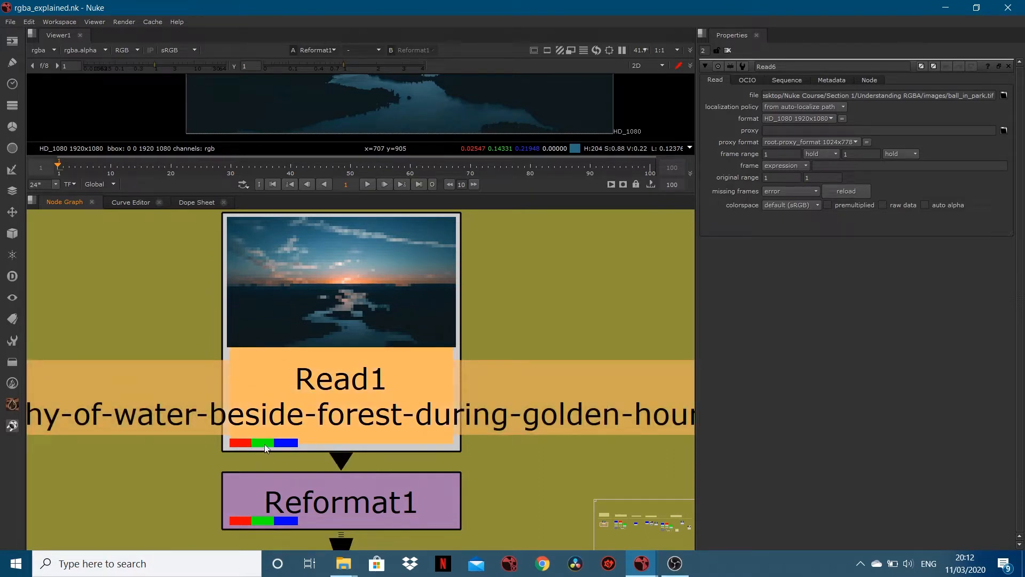
# - Bring the note above the RGBA Explainer 1 backdrop into view and enlarge the viewer to show the whole sunset image
pyautogui.moveTo(329, 381); pyautogui.dragTo(332, 411, button='middle')
pyautogui.scroll(-5, 374, 347)
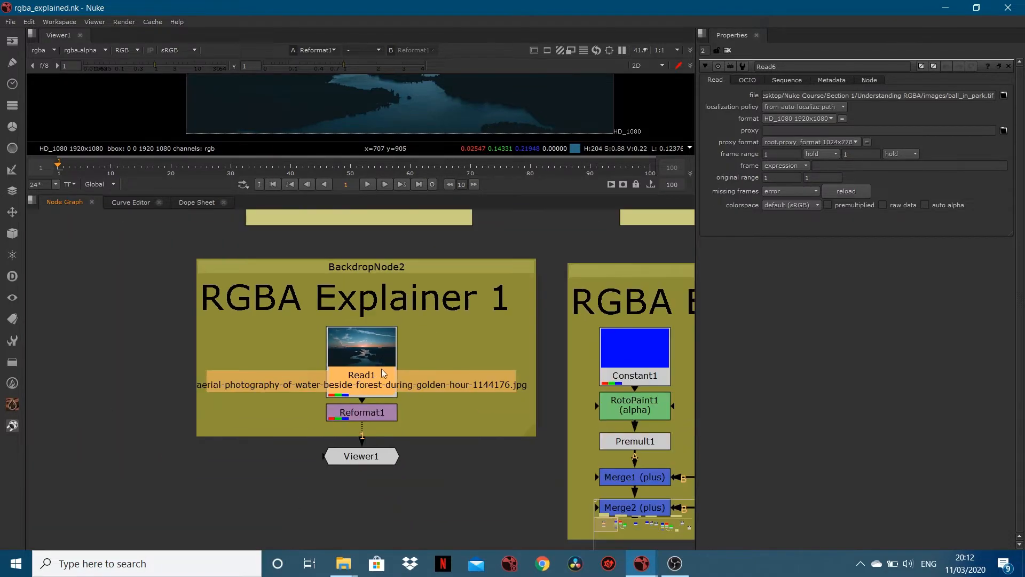
pyautogui.moveTo(376, 343); pyautogui.dragTo(372, 364, button='middle')
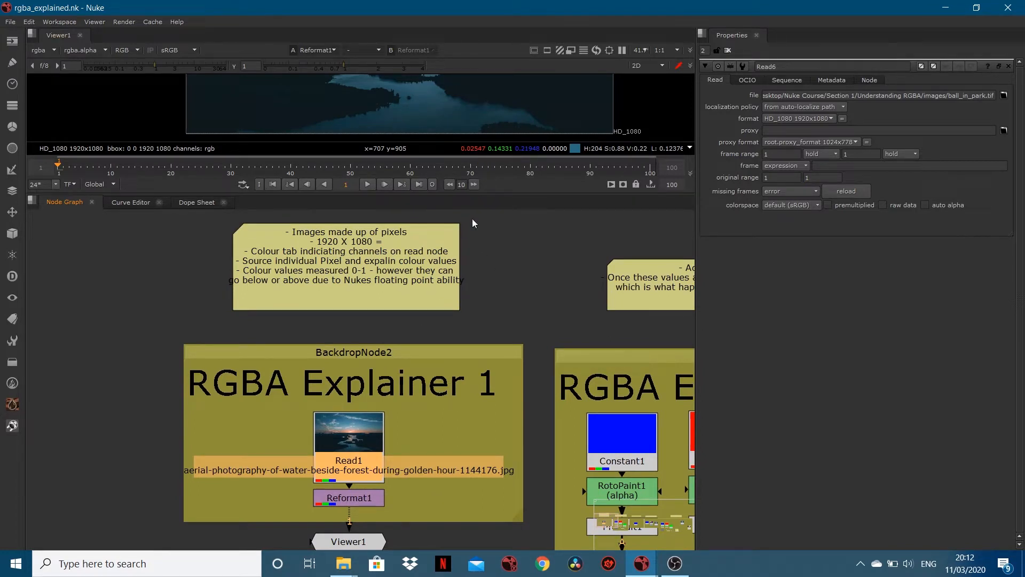
pyautogui.moveTo(489, 192); pyautogui.dragTo(442, 423)
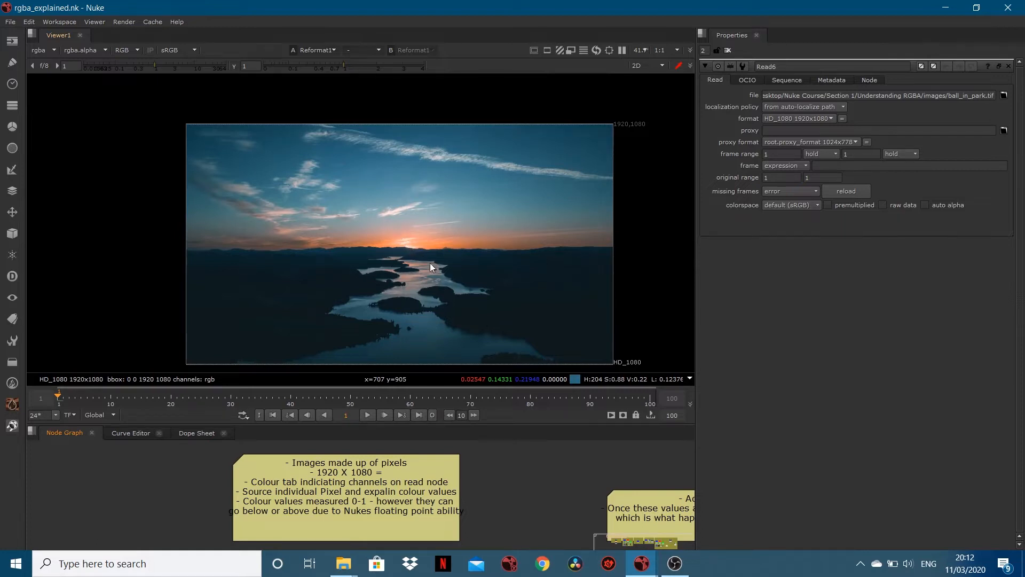
pyautogui.moveTo(459, 294)
pyautogui.mouseDown(button='middle')
pyautogui.moveTo(265, 201)
pyautogui.moveTo(339, 214)
pyautogui.moveTo(466, 300)
pyautogui.mouseUp(button='middle')
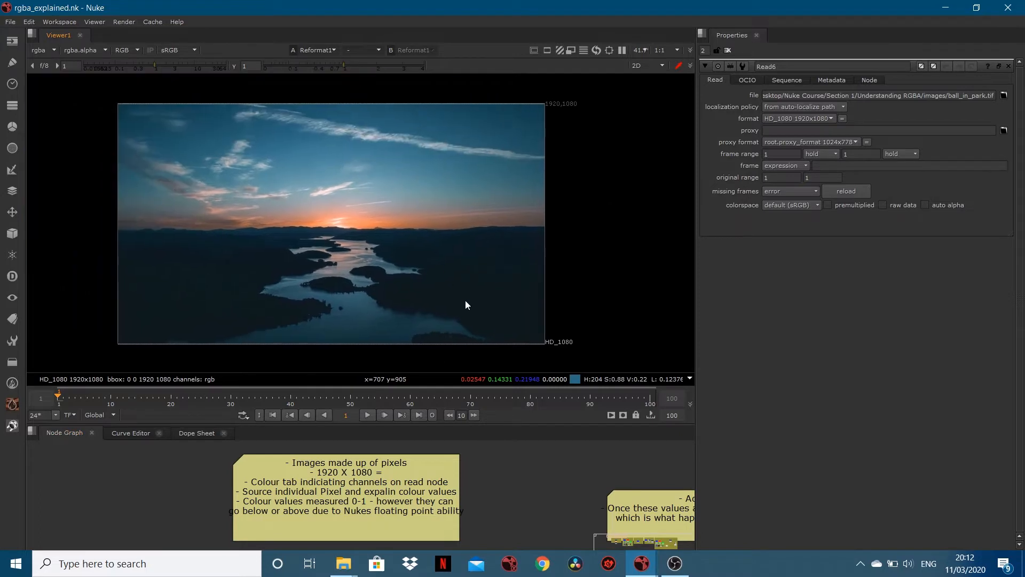
pyautogui.moveTo(576, 506)
pyautogui.mouseDown(button='middle')
pyautogui.moveTo(454, 464)
pyautogui.moveTo(404, 469)
pyautogui.moveTo(441, 487)
pyautogui.moveTo(577, 495)
pyautogui.mouseUp(button='middle')
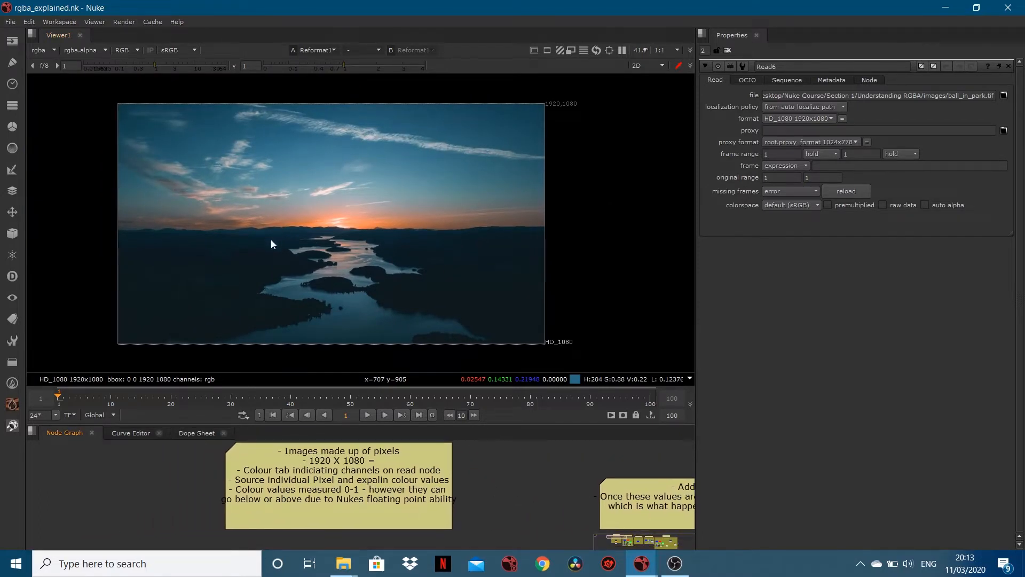
pyautogui.moveTo(300, 259); pyautogui.dragTo(309, 291, button='middle')
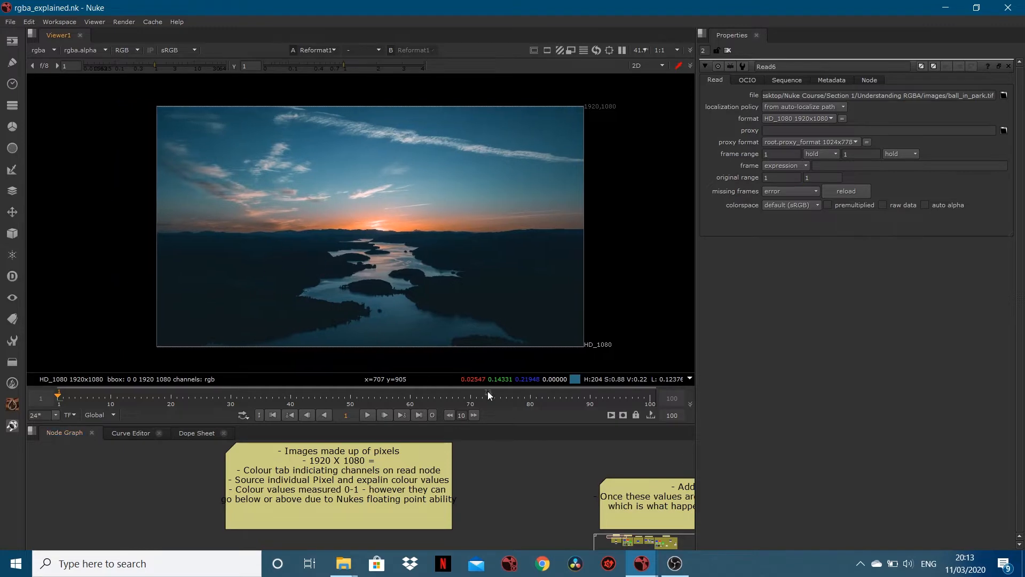
# - Sample individual pixels in the orange sky just above the horizon and read their red, green, blue and alpha values
pyautogui.scroll(10, 370, 235)
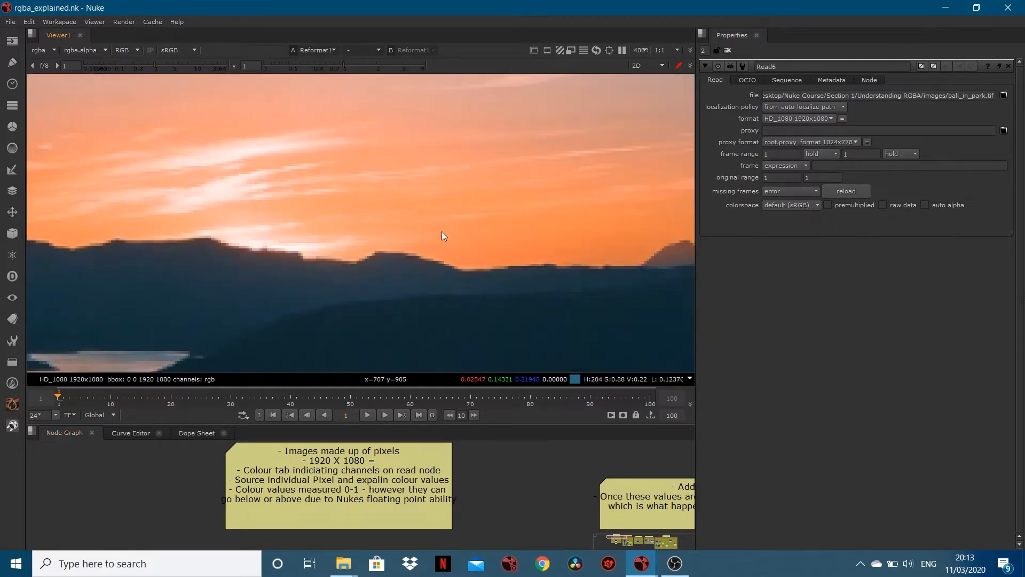
pyautogui.scroll(3, 442, 253)
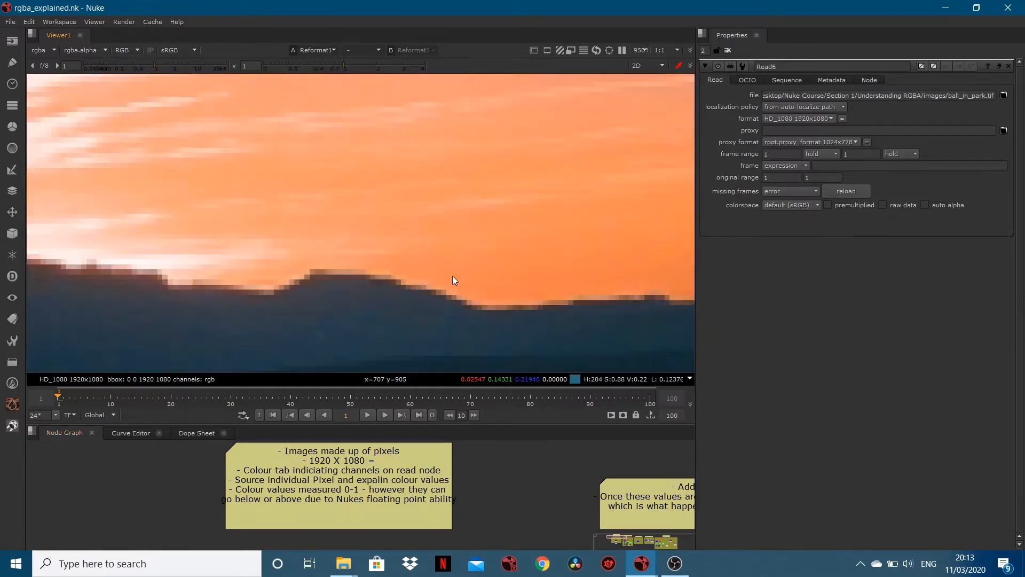
pyautogui.keyDown('ctrl'); pyautogui.click(464, 276); pyautogui.keyUp('ctrl')
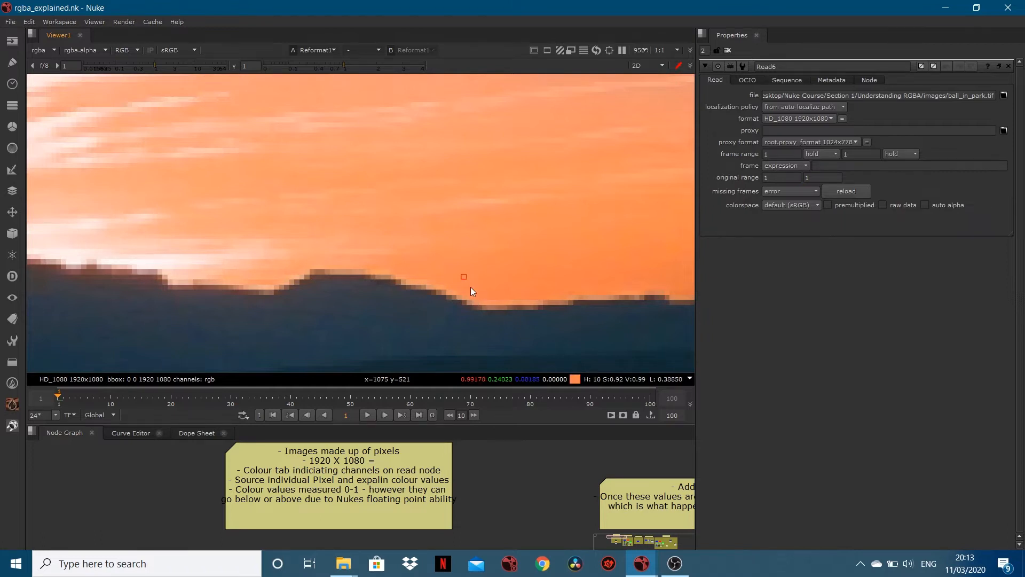
pyautogui.scroll(8, 468, 279)
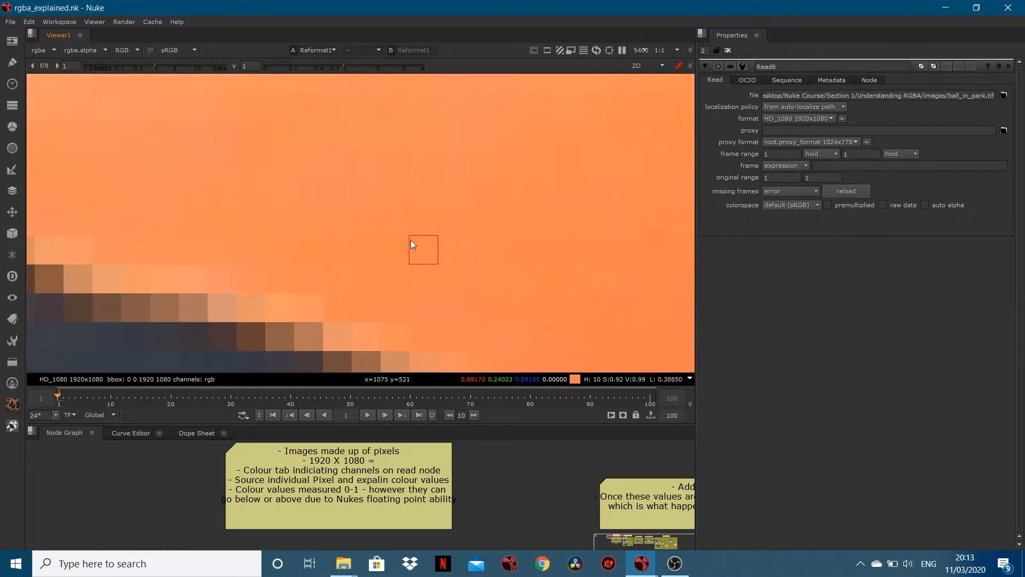
pyautogui.keyDown('ctrl'); pyautogui.moveTo(445, 255); pyautogui.dragTo(348, 281); pyautogui.keyUp('ctrl')
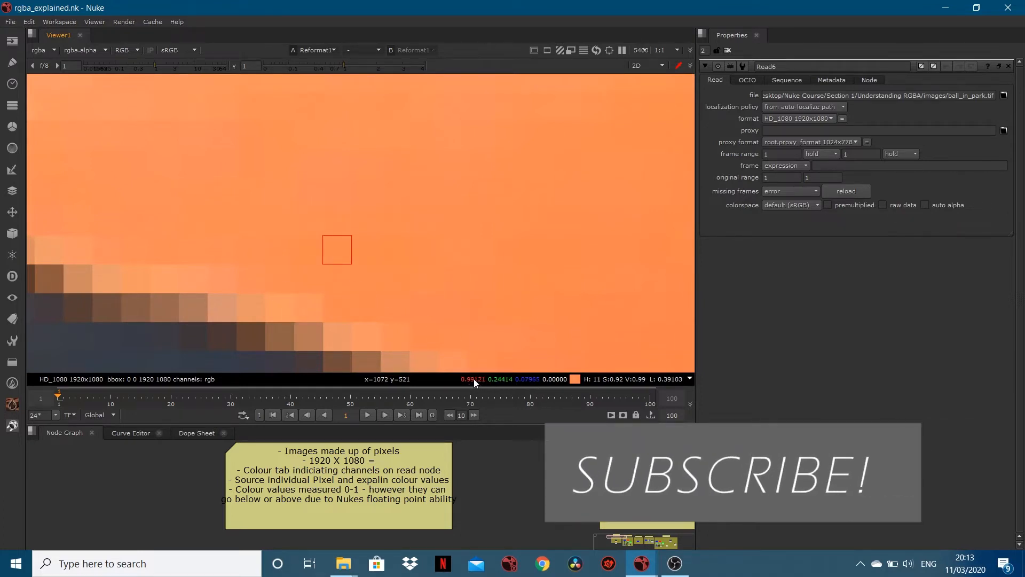
pyautogui.keyDown('ctrl'); pyautogui.moveTo(384, 289); pyautogui.dragTo(229, 226); pyautogui.keyUp('ctrl')
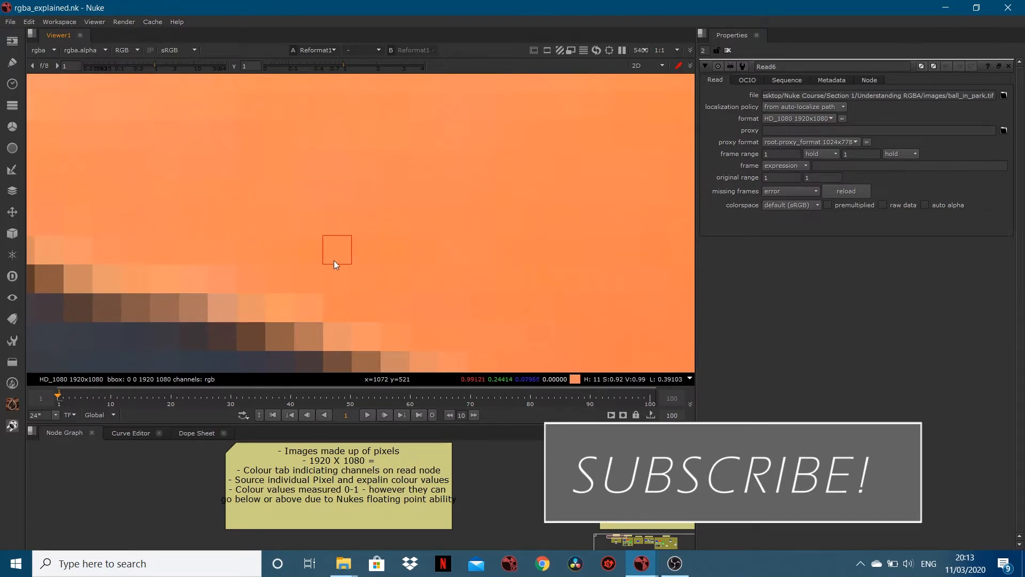
pyautogui.scroll(-4, 320, 249)
pyautogui.scroll(-5, 316, 250)
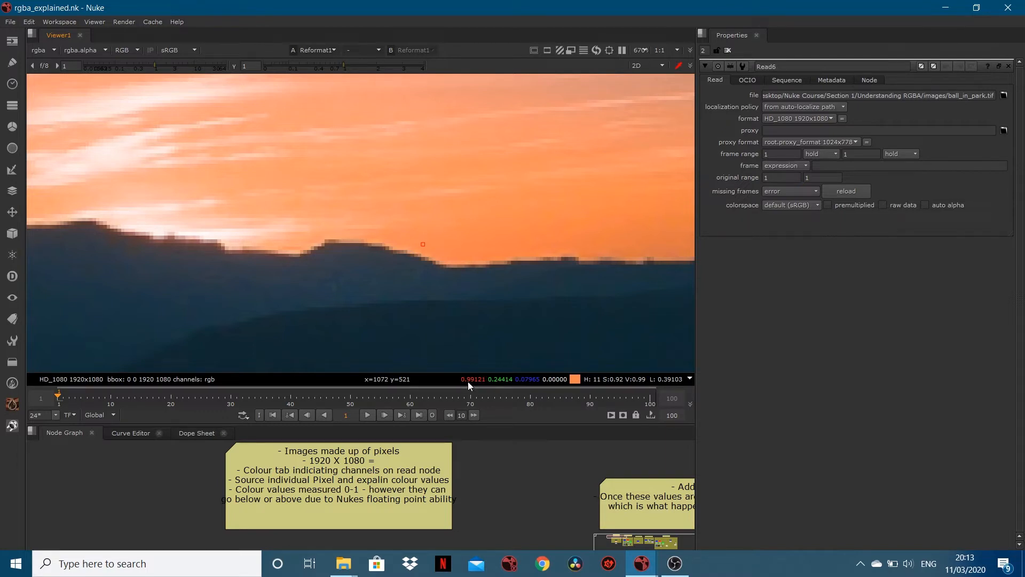
pyautogui.moveTo(472, 382)
# - Sample a pixel in the blue sky below the long cloud streak and read its channel values
pyautogui.scroll(-6, 422, 251)
pyautogui.scroll(-1, 527, 163)
pyautogui.moveTo(598, 107); pyautogui.dragTo(494, 192, button='middle')
pyautogui.moveTo(603, 129); pyautogui.dragTo(475, 206, button='middle')
pyautogui.moveTo(640, 136); pyautogui.dragTo(541, 193, button='middle')
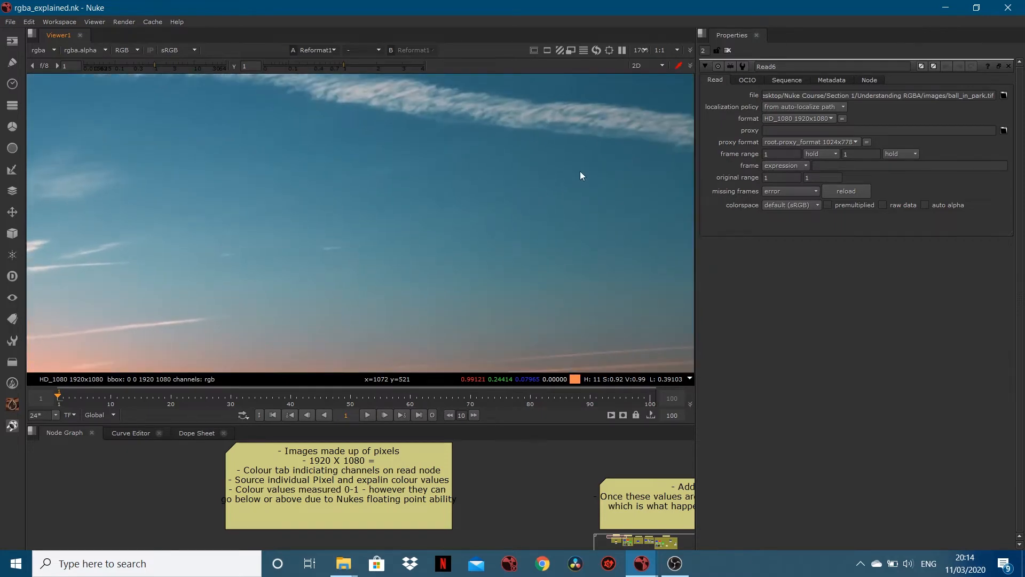
pyautogui.scroll(8, 600, 207)
pyautogui.keyDown('ctrl'); pyautogui.click(551, 151); pyautogui.keyUp('ctrl')
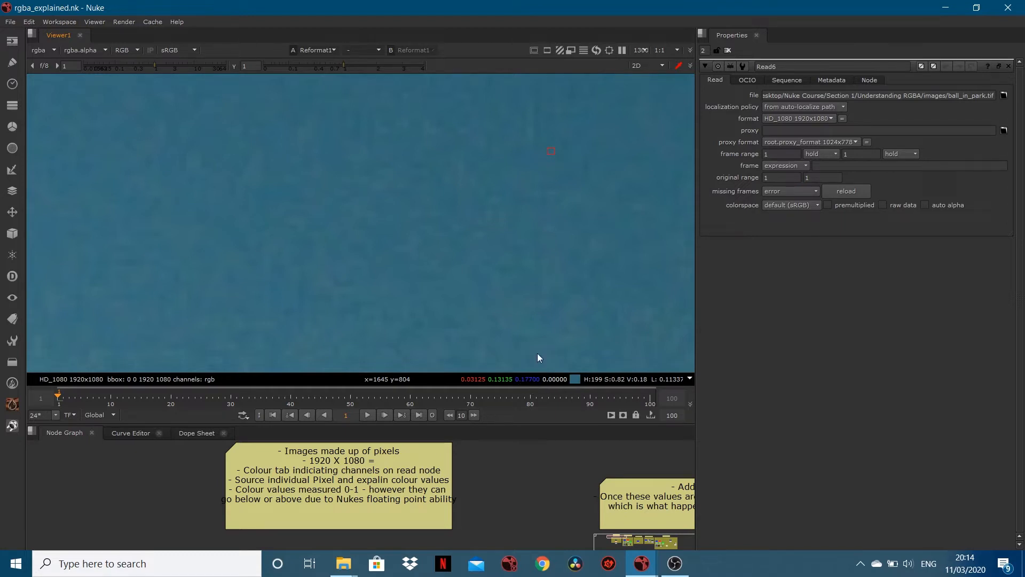
pyautogui.scroll(-10, 558, 163)
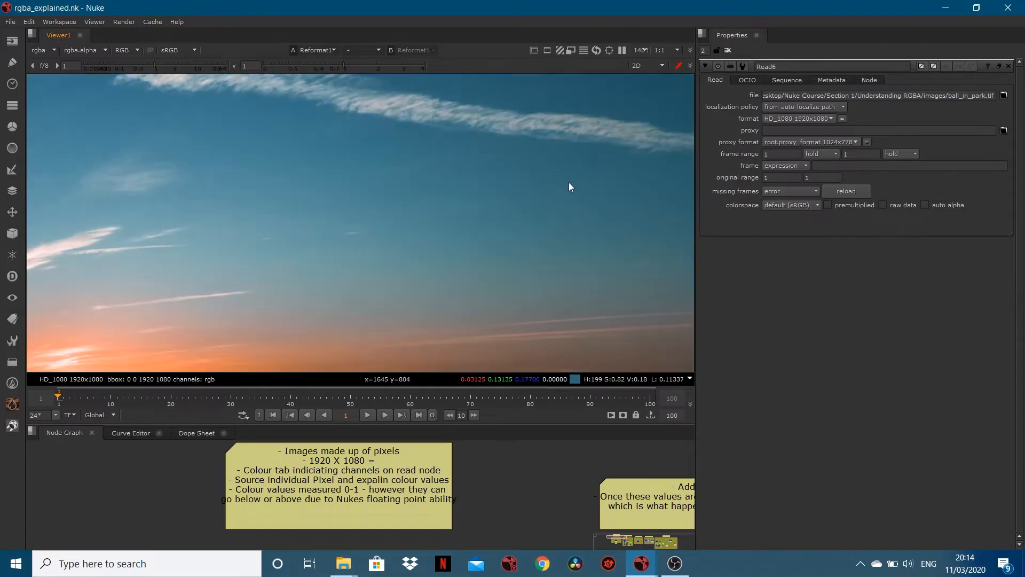
# - Sample a pixel in the bright cloud just above the sun and read its red, green and blue values
pyautogui.scroll(10, 198, 320)
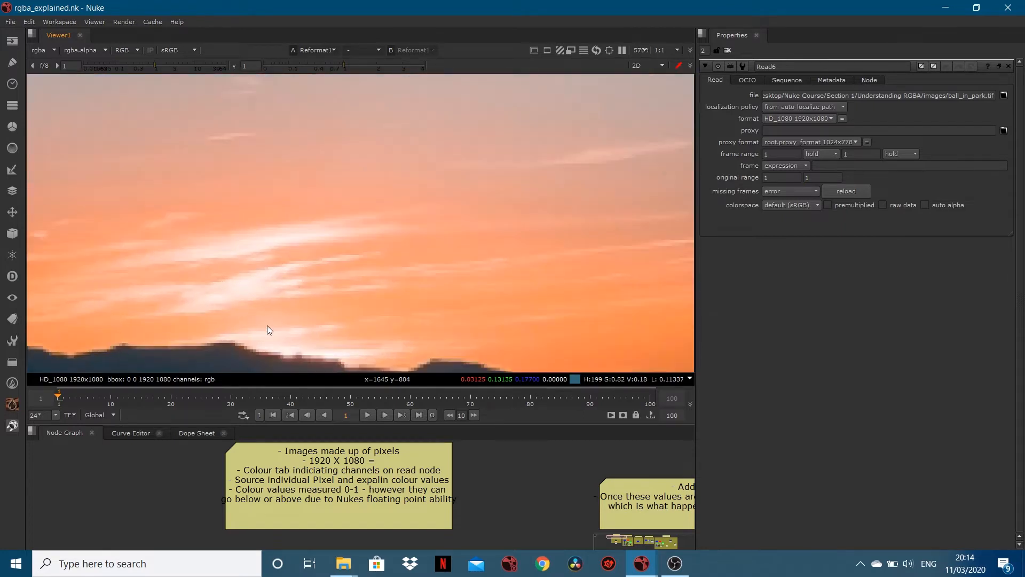
pyautogui.keyDown('ctrl'); pyautogui.click(214, 261); pyautogui.keyUp('ctrl')
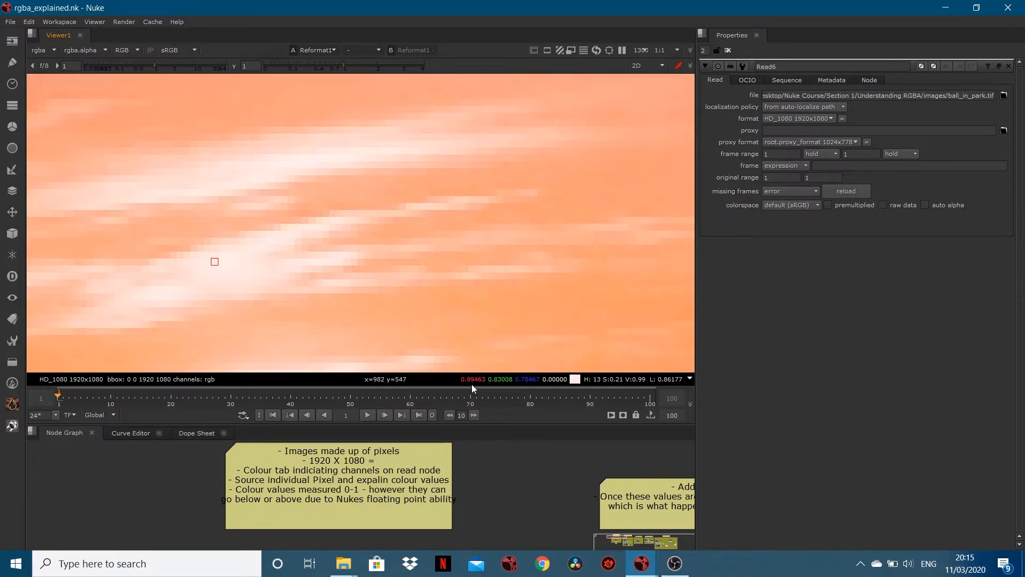
pyautogui.moveTo(495, 384)
# - Connect Viewer1 to the Merge2 (plus) node in the RGBA Explainer 2 backdrop to display the additive colour example
pyautogui.scroll(-5, 311, 253)
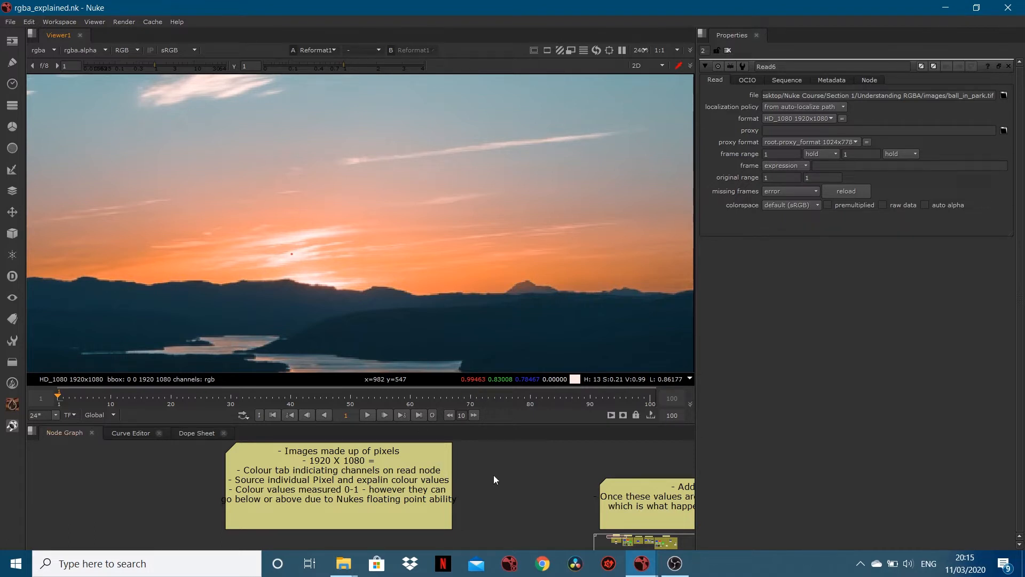
pyautogui.scroll(-6, 473, 482)
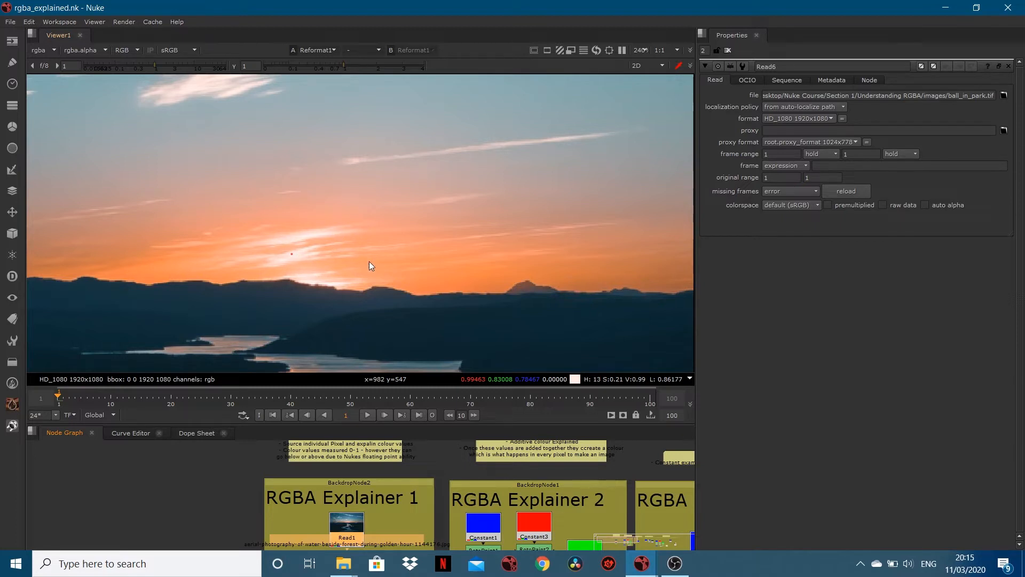
pyautogui.scroll(-6, 364, 261)
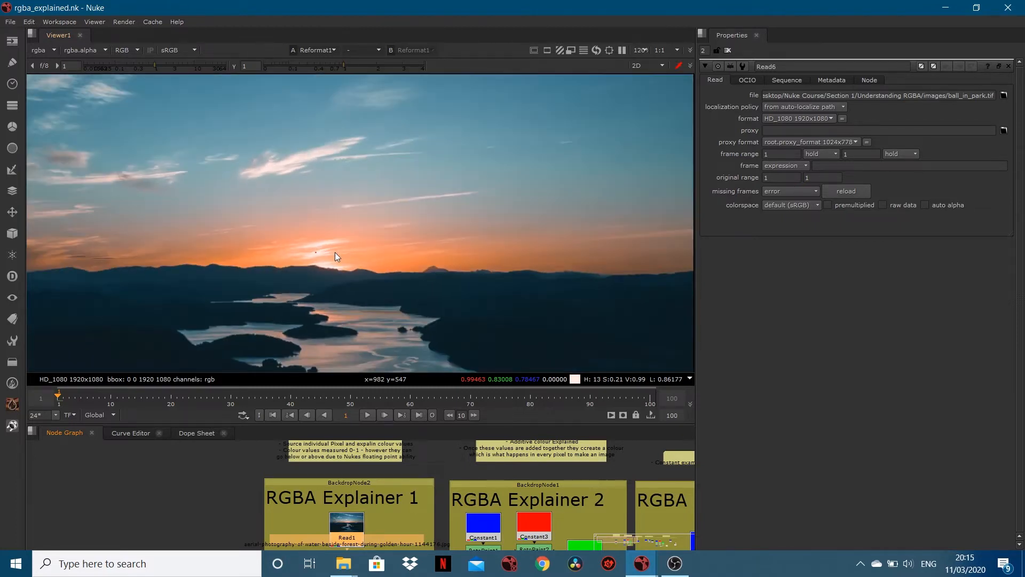
pyautogui.scroll(-1, 390, 239)
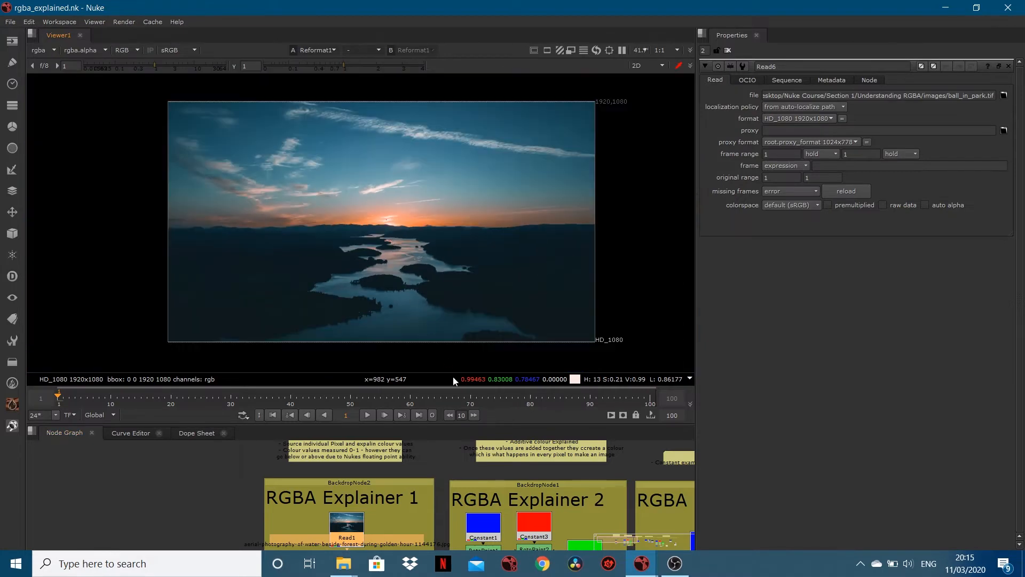
pyautogui.moveTo(410, 425); pyautogui.dragTo(381, 286)
pyautogui.moveTo(392, 356); pyautogui.dragTo(317, 342, button='middle')
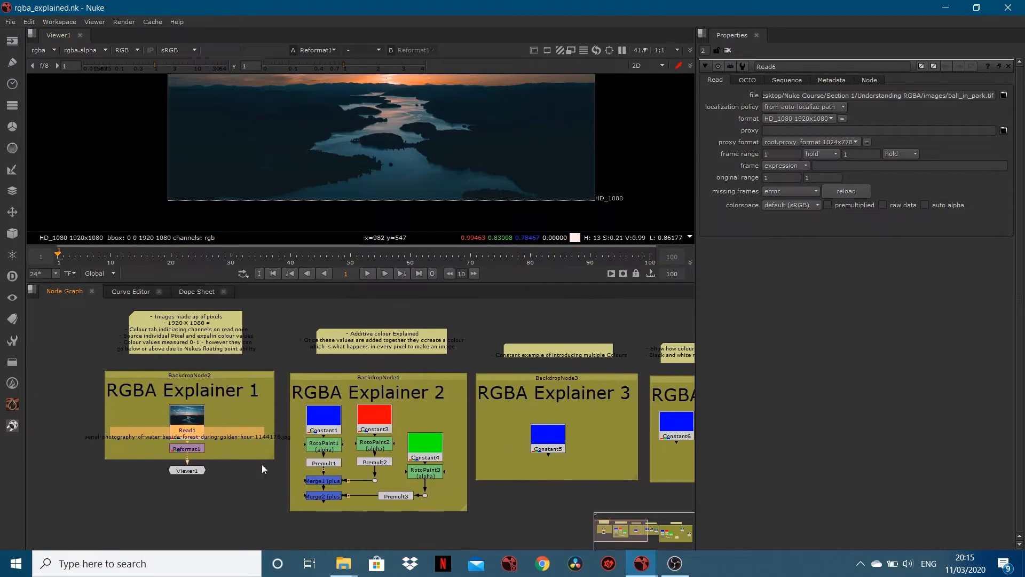
pyautogui.moveTo(193, 469); pyautogui.dragTo(328, 534)
pyautogui.click(316, 495)
pyautogui.press('1')
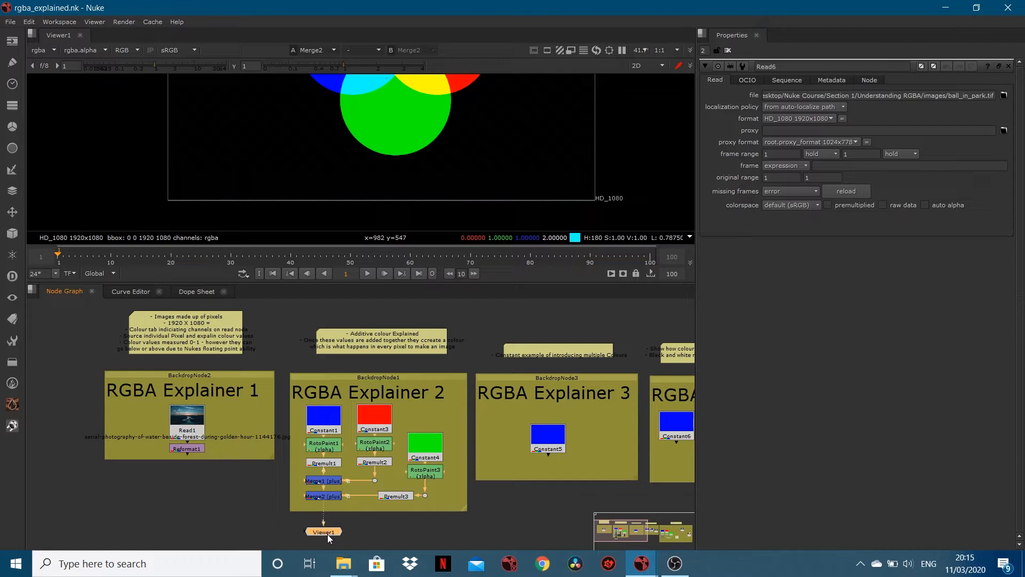
# - Enlarge the viewer to frame the overlapping circles and bring the RGBA Explainer 2 node tree into view below
pyautogui.moveTo(472, 326); pyautogui.dragTo(478, 297, button='middle')
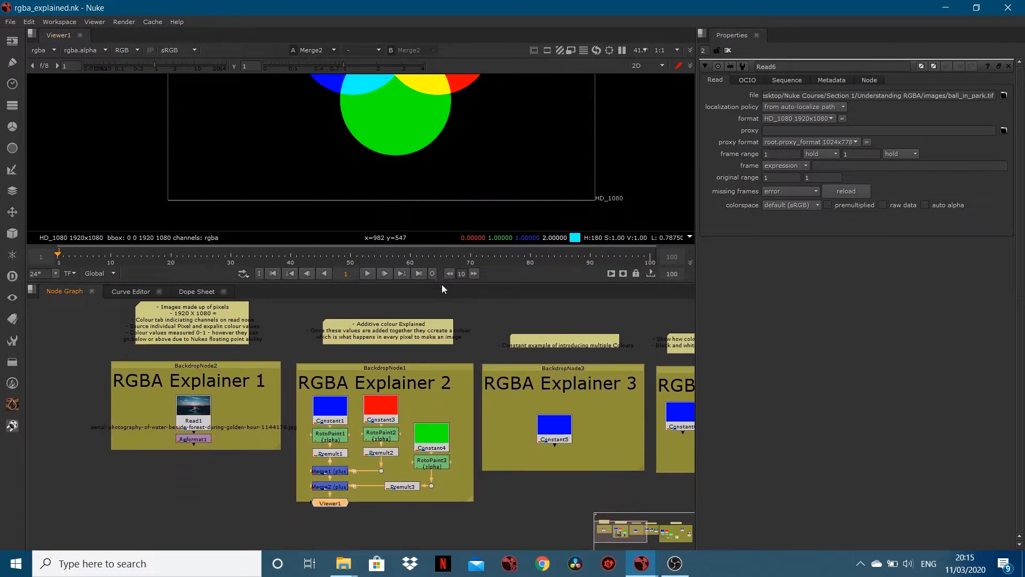
pyautogui.moveTo(441, 284); pyautogui.dragTo(441, 382)
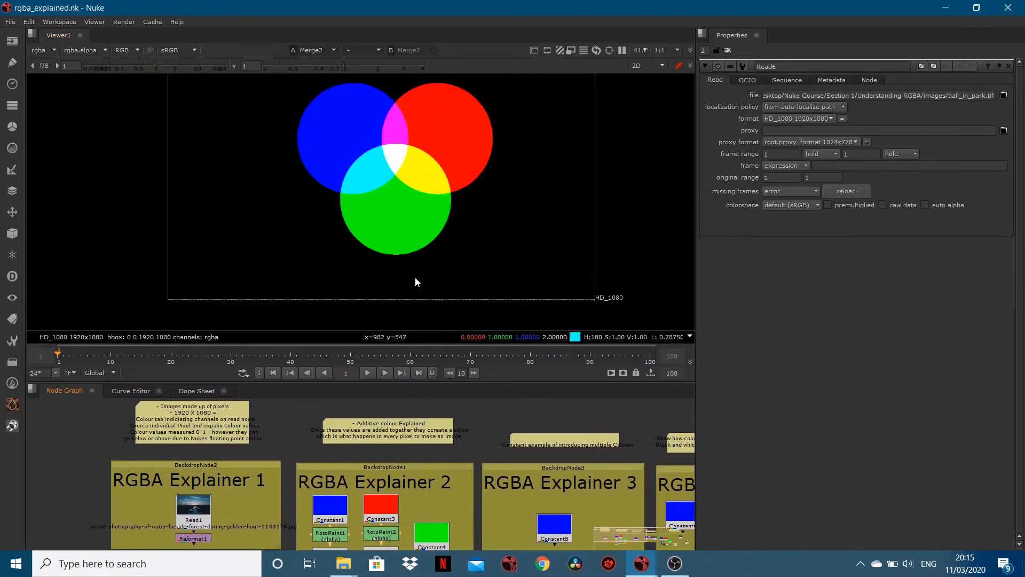
pyautogui.moveTo(412, 245); pyautogui.dragTo(404, 289, button='middle')
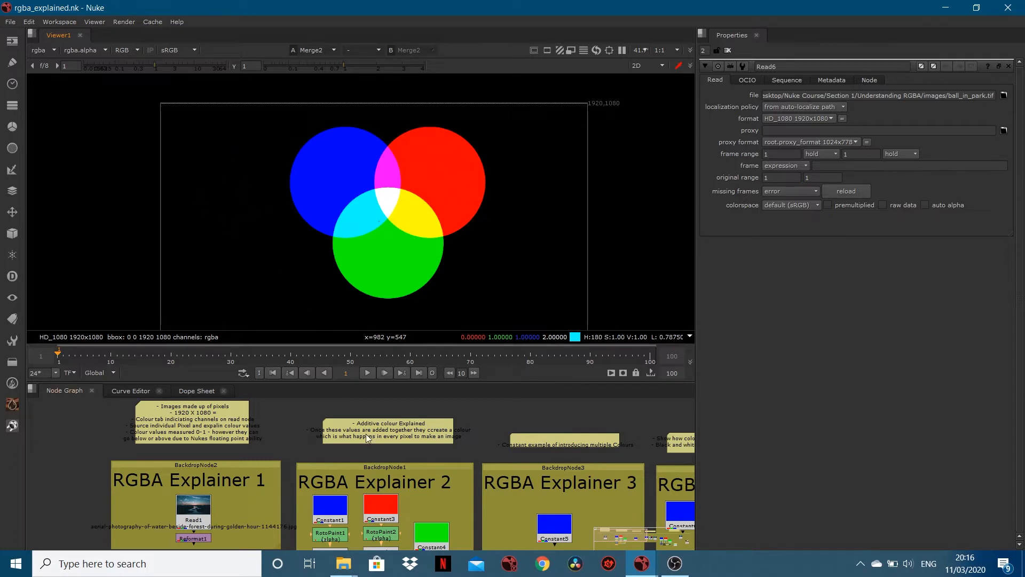
pyautogui.moveTo(339, 502); pyautogui.dragTo(343, 426, button='middle')
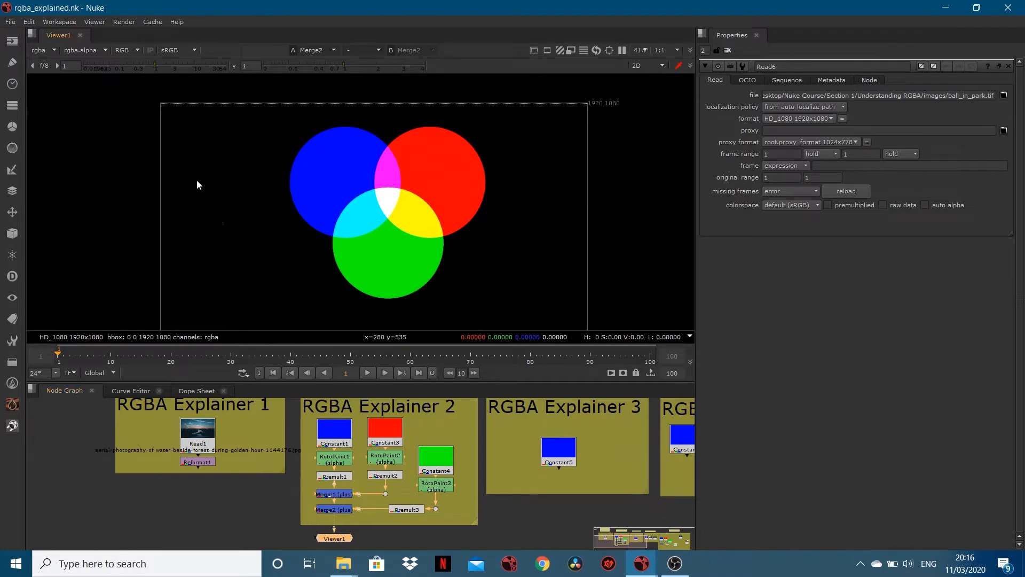
# - Sample a rectangular area of the black background beside the blue circle and read its channel values
pyautogui.keyDown('ctrl'); pyautogui.keyDown('shift'); pyautogui.moveTo(198, 180); pyautogui.dragTo(235, 260); pyautogui.keyUp('shift'); pyautogui.keyUp('ctrl')
pyautogui.keyDown('ctrl'); pyautogui.rightClick(233, 158); pyautogui.keyUp('ctrl')
pyautogui.keyDown('ctrl'); pyautogui.keyDown('shift'); pyautogui.moveTo(201, 159); pyautogui.dragTo(238, 240); pyautogui.keyUp('shift'); pyautogui.keyUp('ctrl')
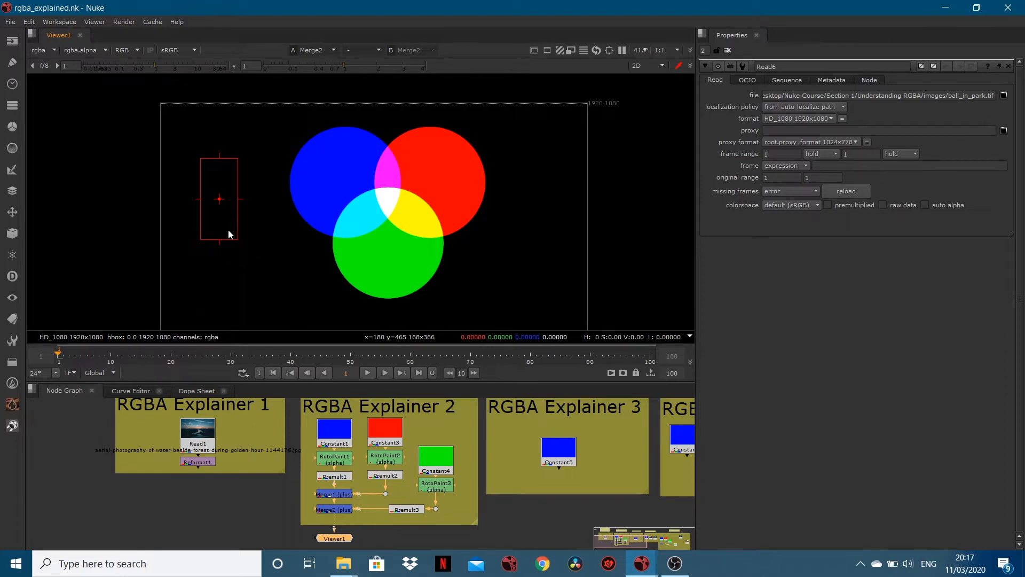
# - Sample a rectangular area inside the white overlap of all three circles and read its channel values
pyautogui.keyDown('ctrl'); pyautogui.keyDown('shift'); pyautogui.moveTo(380, 193); pyautogui.dragTo(396, 218); pyautogui.keyUp('shift'); pyautogui.keyUp('ctrl')
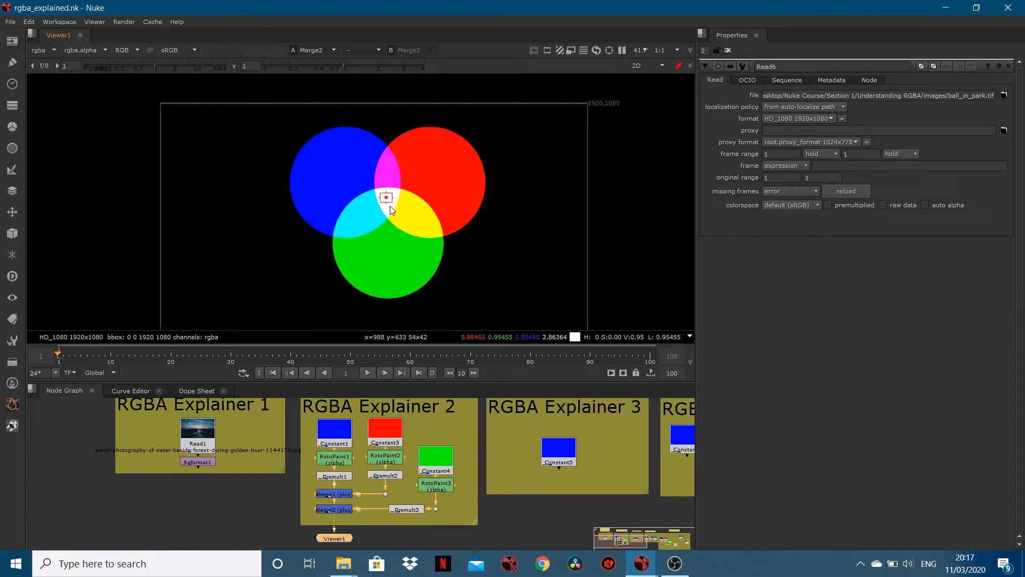
pyautogui.scroll(5, 390, 207)
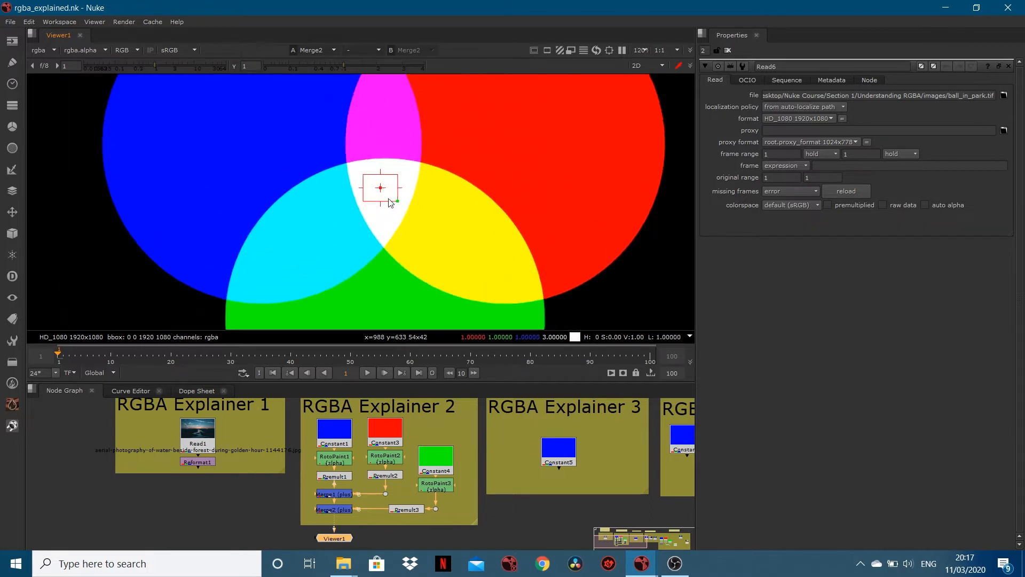
pyautogui.keyDown('ctrl'); pyautogui.keyDown('shift'); pyautogui.moveTo(370, 178); pyautogui.dragTo(400, 202); pyautogui.keyUp('shift'); pyautogui.keyUp('ctrl')
pyautogui.scroll(-3, 472, 328)
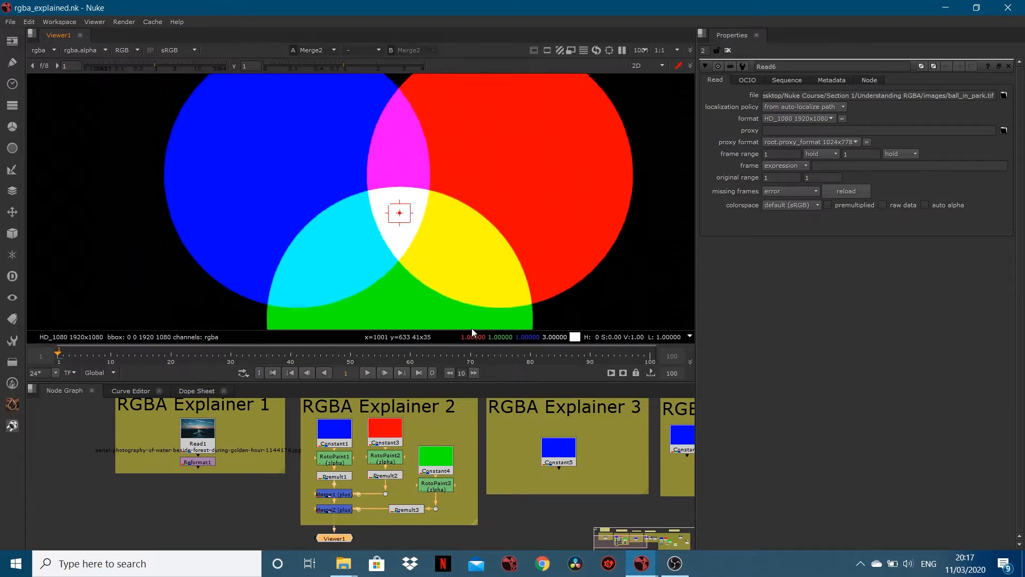
pyautogui.scroll(-1, 602, 231)
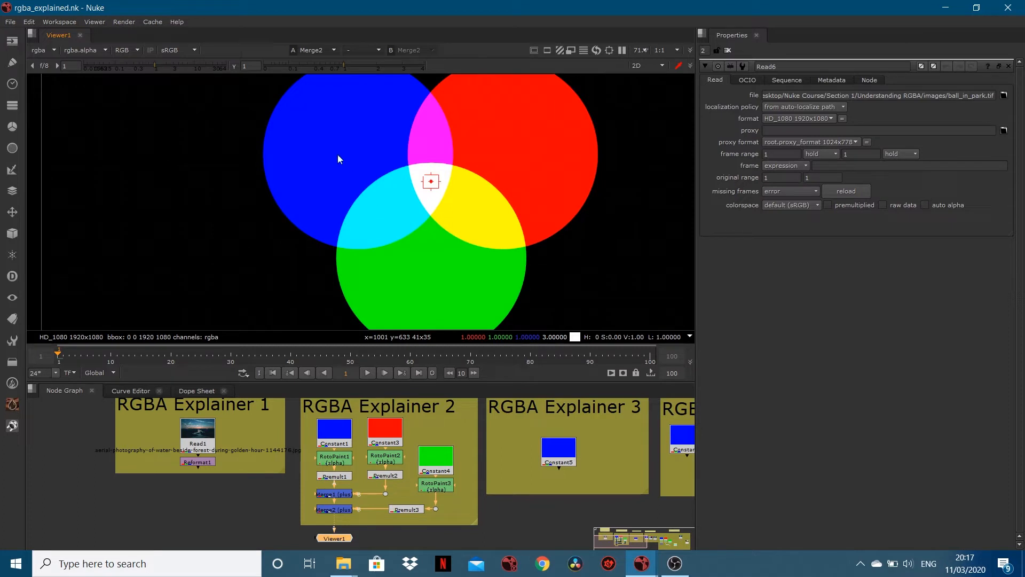
# - Sample the pure blue, red and green parts of the circles one after another and compare their channel values
pyautogui.keyDown('ctrl'); pyautogui.rightClick(312, 132); pyautogui.keyUp('ctrl')
pyautogui.keyDown('ctrl'); pyautogui.keyDown('shift'); pyautogui.moveTo(304, 119); pyautogui.dragTo(328, 166); pyautogui.keyUp('shift'); pyautogui.keyUp('ctrl')
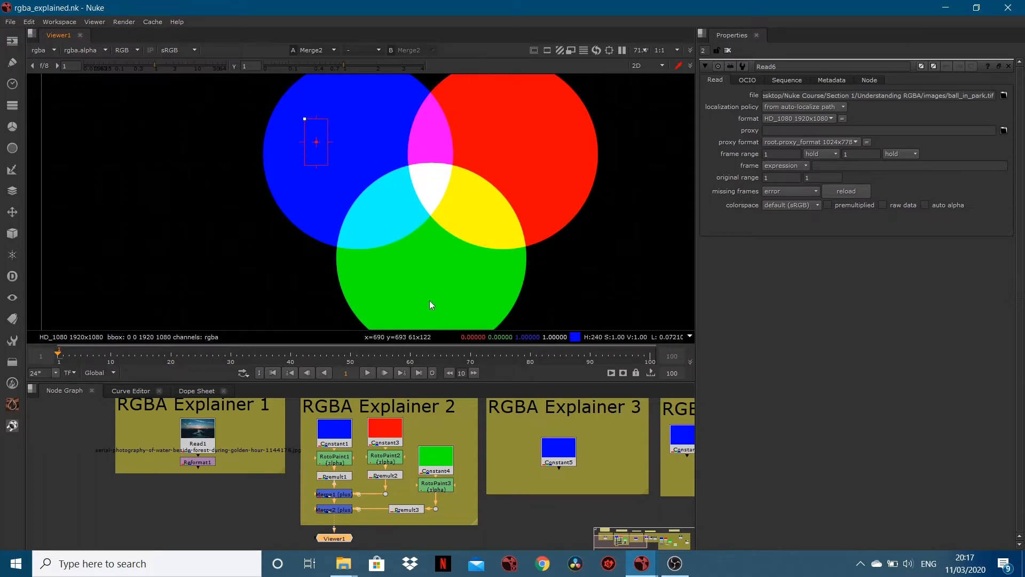
pyautogui.moveTo(474, 342)
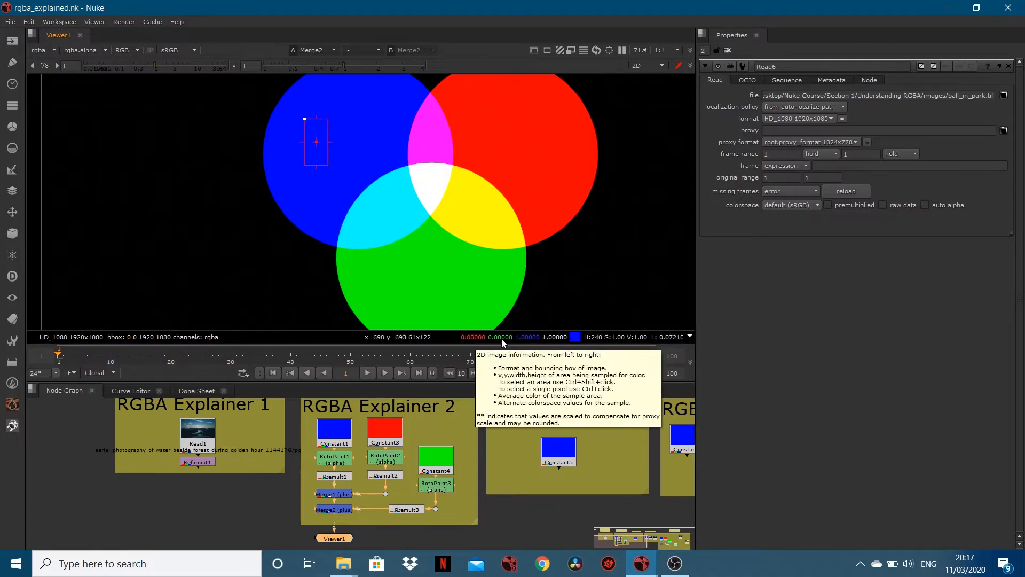
pyautogui.keyDown('ctrl'); pyautogui.click(518, 107); pyautogui.keyUp('ctrl')
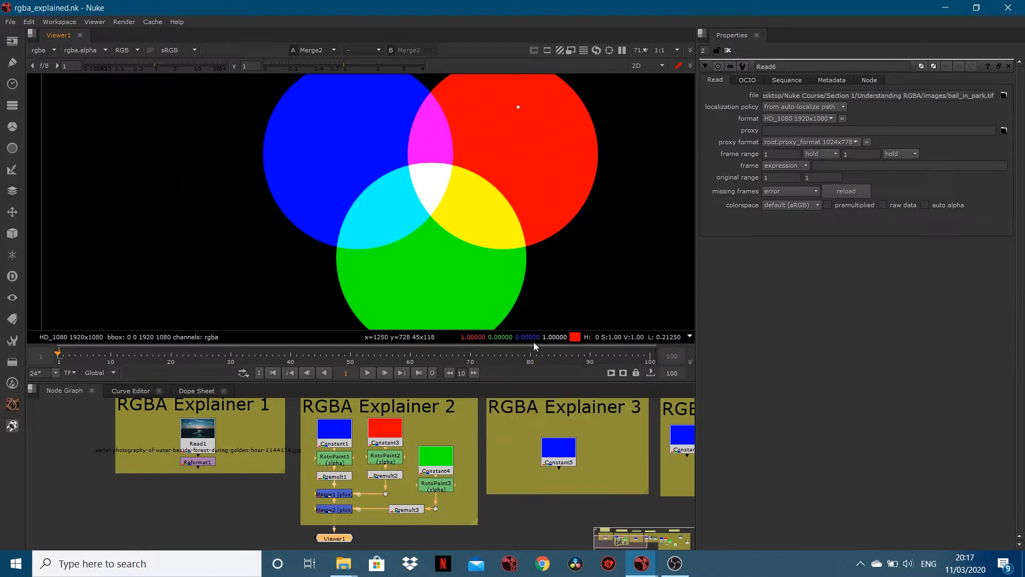
pyautogui.keyDown('ctrl'); pyautogui.keyDown('shift'); pyautogui.moveTo(419, 271); pyautogui.dragTo(441, 301); pyautogui.keyUp('shift'); pyautogui.keyUp('ctrl')
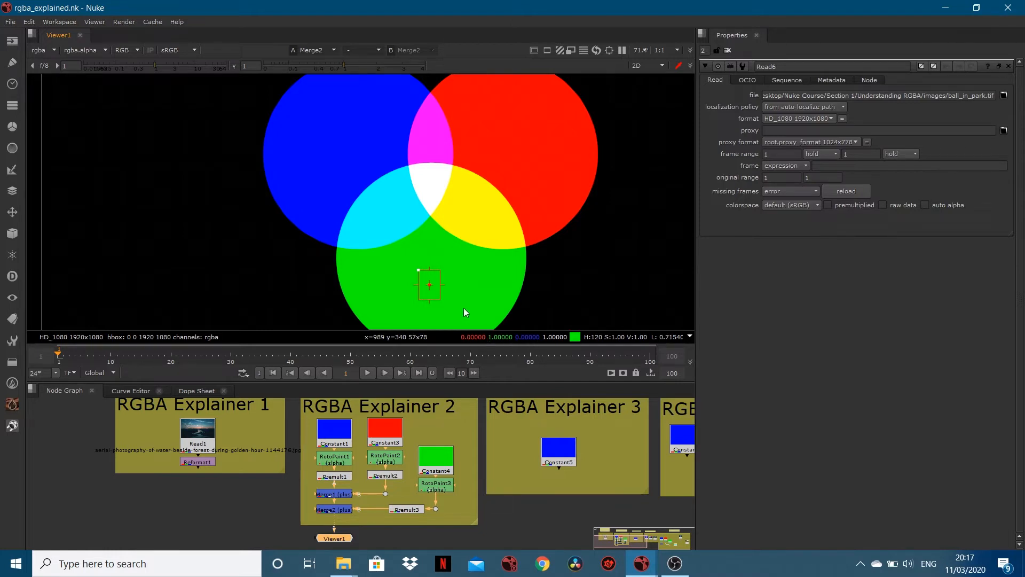
# - Sample the cyan overlap of the blue and green circles and review the additive colour note above RGBA Explainer 2
pyautogui.keyDown('ctrl'); pyautogui.keyDown('shift'); pyautogui.moveTo(383, 200); pyautogui.dragTo(389, 218); pyautogui.keyUp('shift'); pyautogui.keyUp('ctrl')
pyautogui.scroll(3, 325, 475)
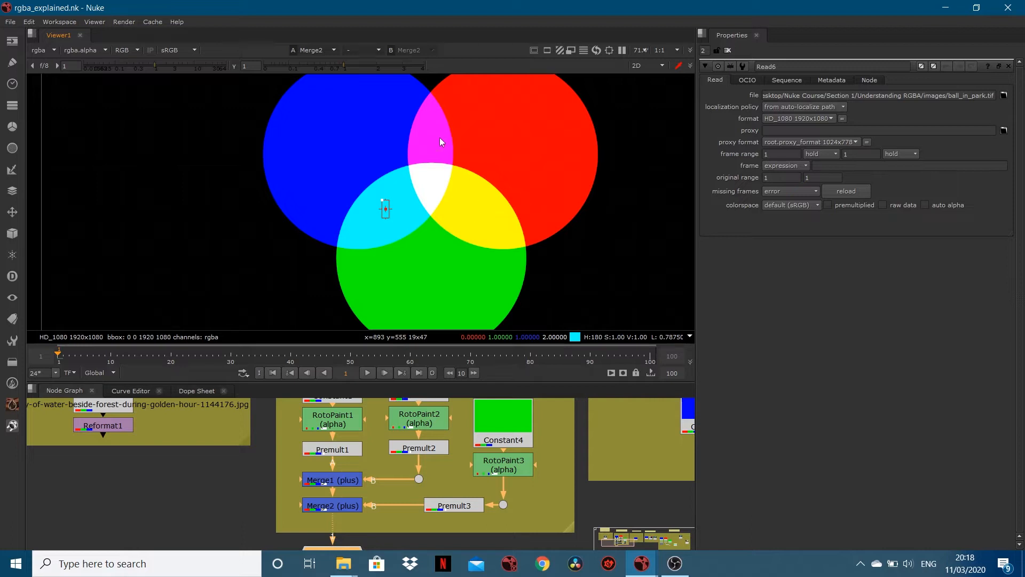
pyautogui.moveTo(419, 435); pyautogui.dragTo(387, 502, button='middle')
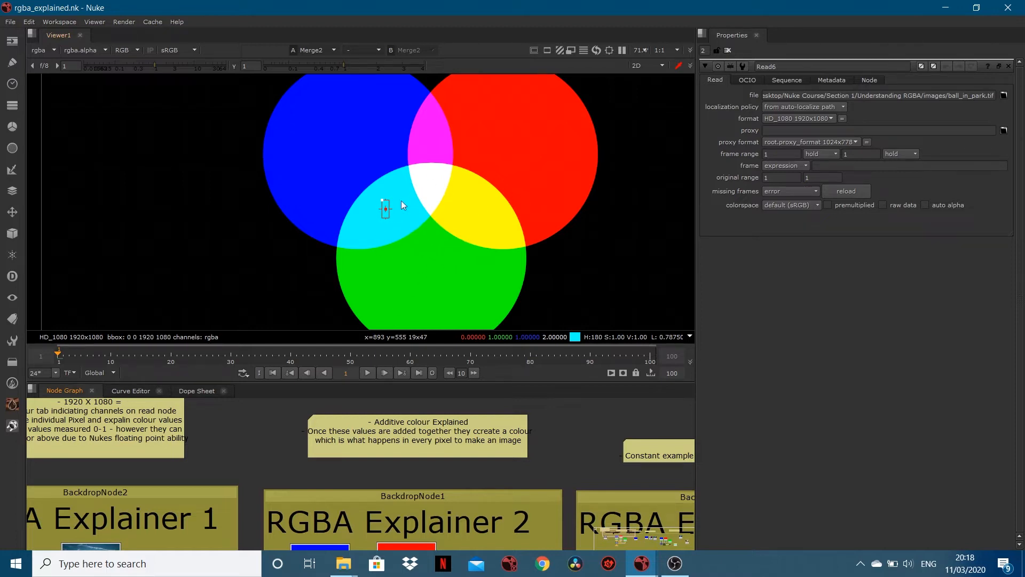
pyautogui.scroll(-3, 258, 410)
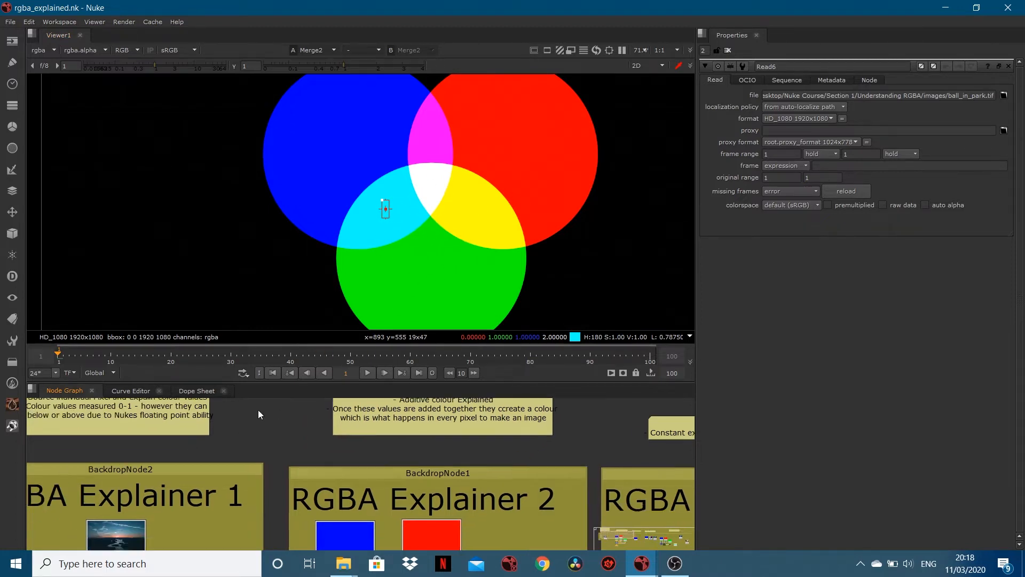
pyautogui.hotkey('alt', 'i')
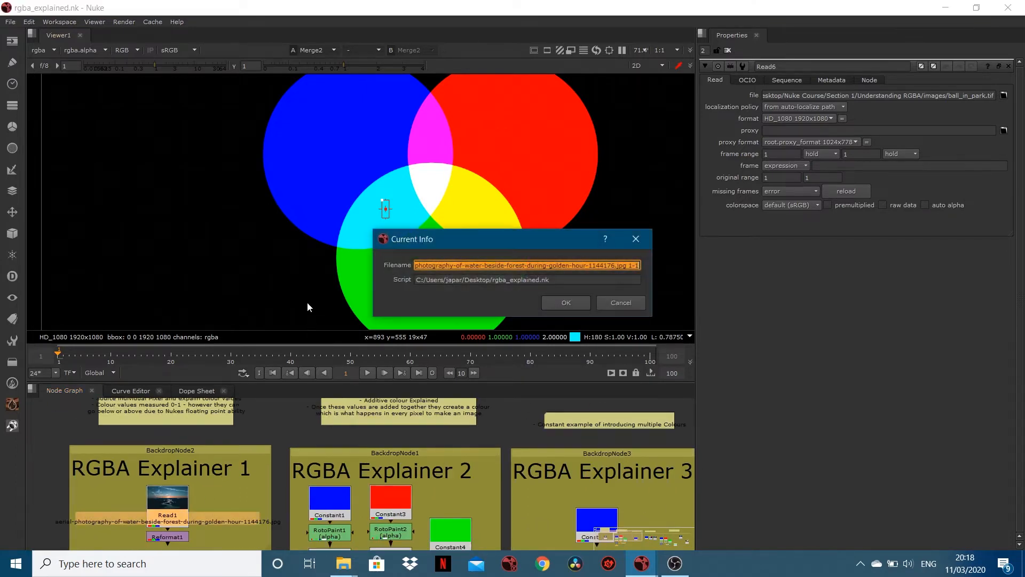
pyautogui.click(599, 307)
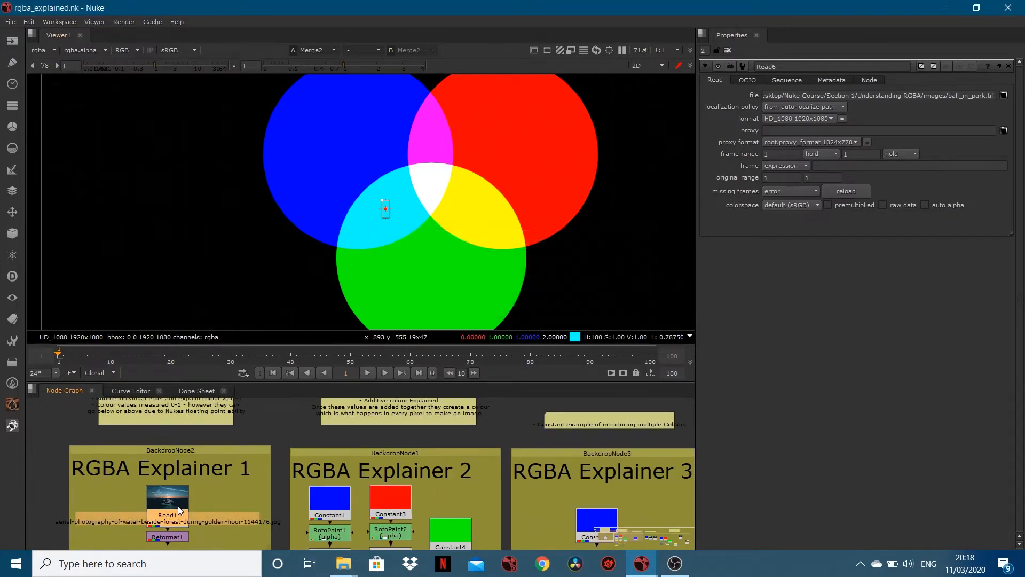
# - Display the Constant5 node from RGBA Explainer 3 in the viewer and sample a rectangular area of its colour
pyautogui.press('1')
pyautogui.keyDown('ctrl'); pyautogui.rightClick(378, 133); pyautogui.keyUp('ctrl')
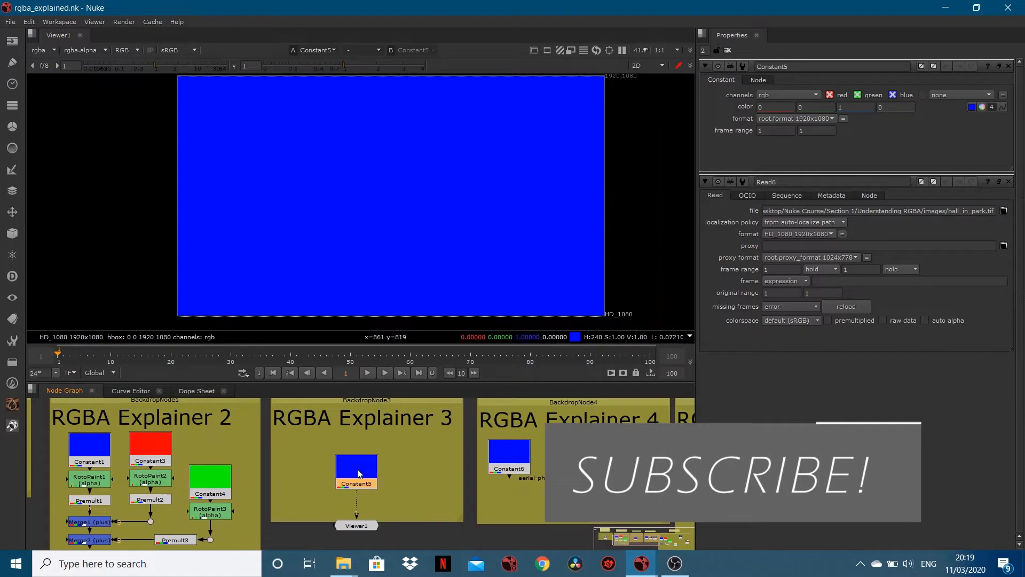
pyautogui.scroll(3, 357, 476)
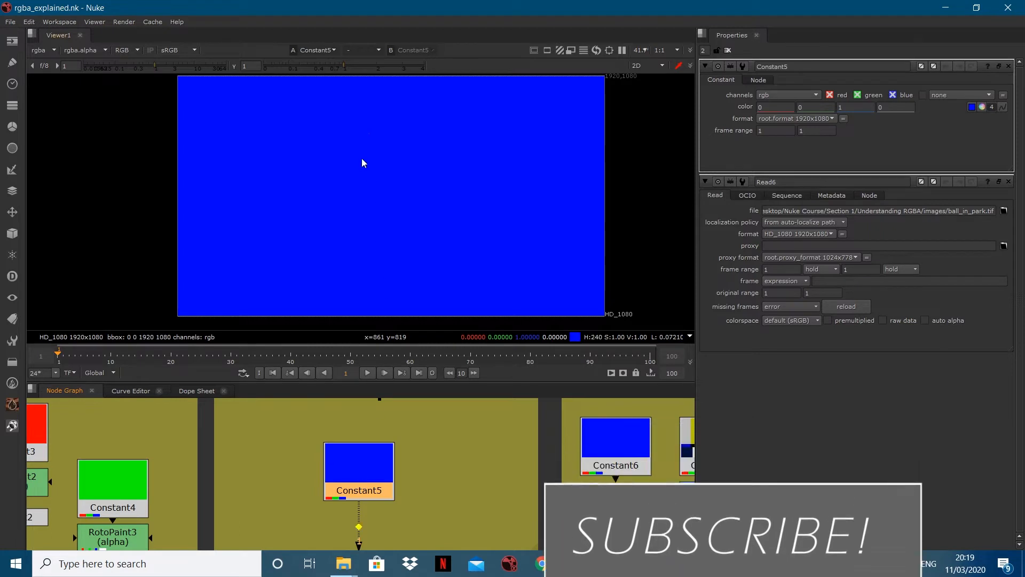
pyautogui.keyDown('ctrl'); pyautogui.keyDown('shift'); pyautogui.moveTo(357, 152); pyautogui.dragTo(403, 215); pyautogui.keyUp('shift'); pyautogui.keyUp('ctrl')
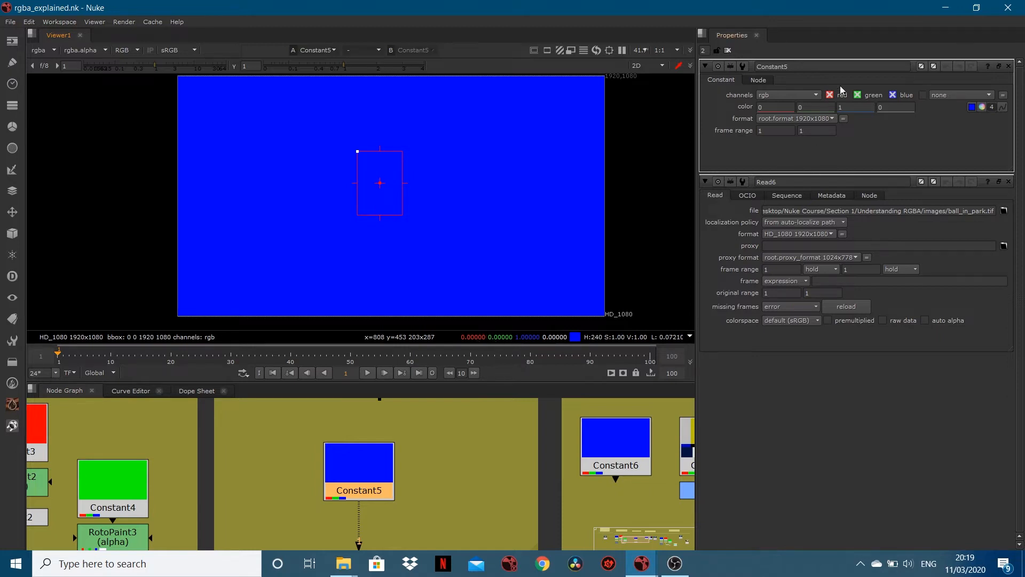
# - Close the Read6 properties and expand Constant5's colour into separate channel sliders, keeping blue at 1
pyautogui.click(1009, 182)
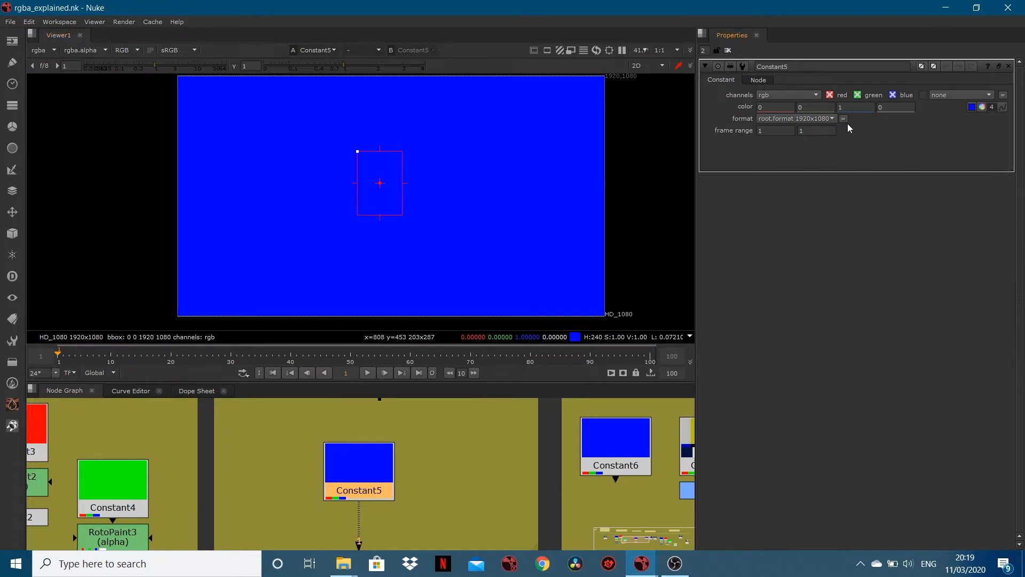
pyautogui.click(982, 108)
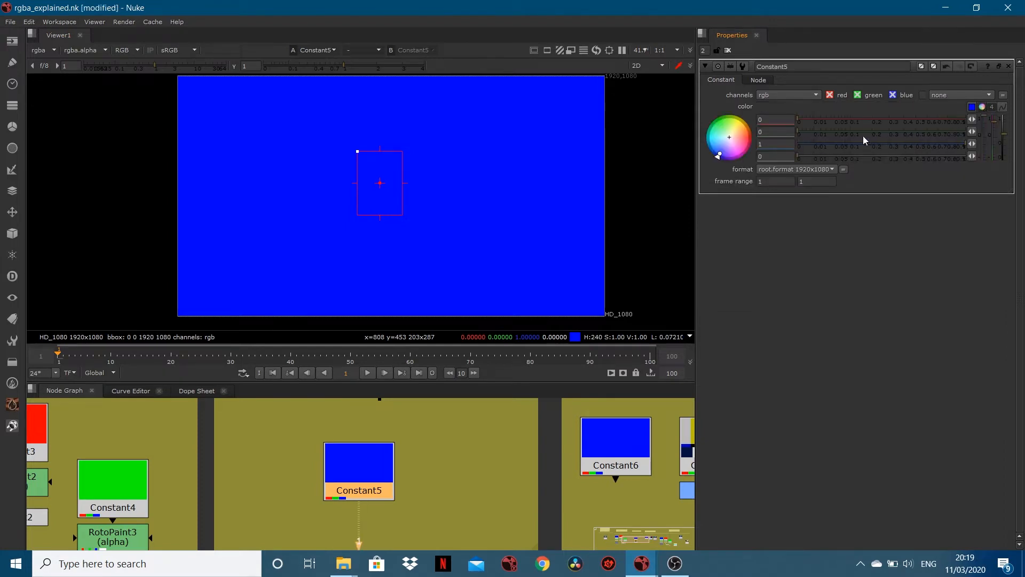
pyautogui.click(882, 147)
pyautogui.moveTo(882, 147); pyautogui.dragTo(987, 141)
# - Raise Constant5's green to 0.32 and on to 1, set red to 0.57, and lower green to 0.011
pyautogui.moveTo(814, 134); pyautogui.dragTo(892, 135)
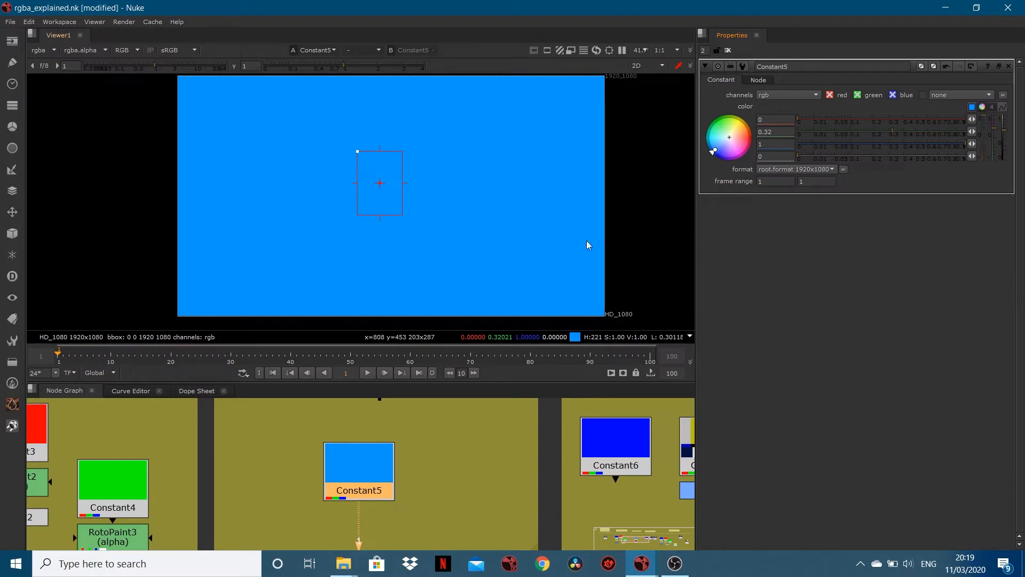
pyautogui.moveTo(896, 134); pyautogui.dragTo(989, 140)
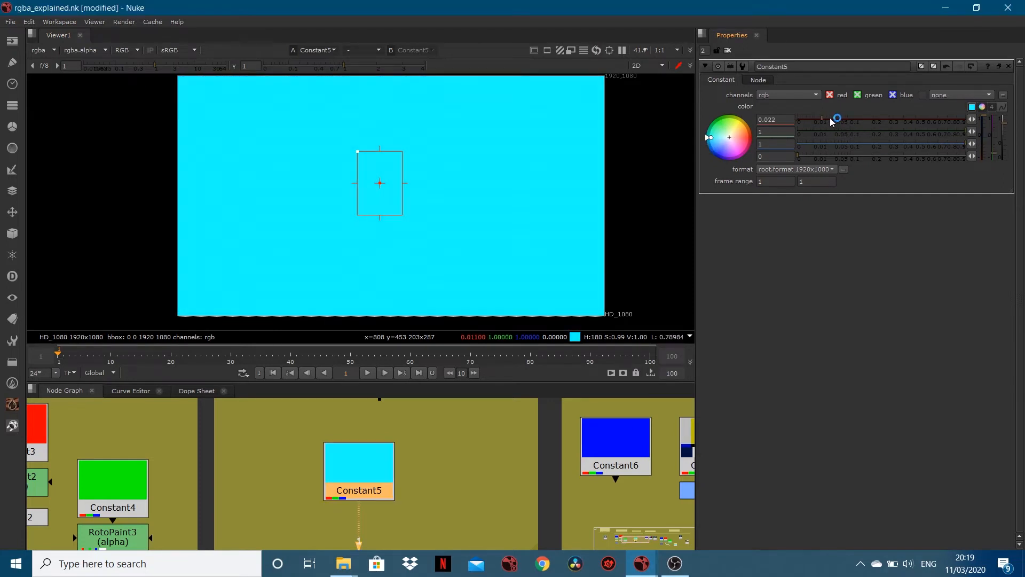
pyautogui.moveTo(833, 120); pyautogui.dragTo(927, 122)
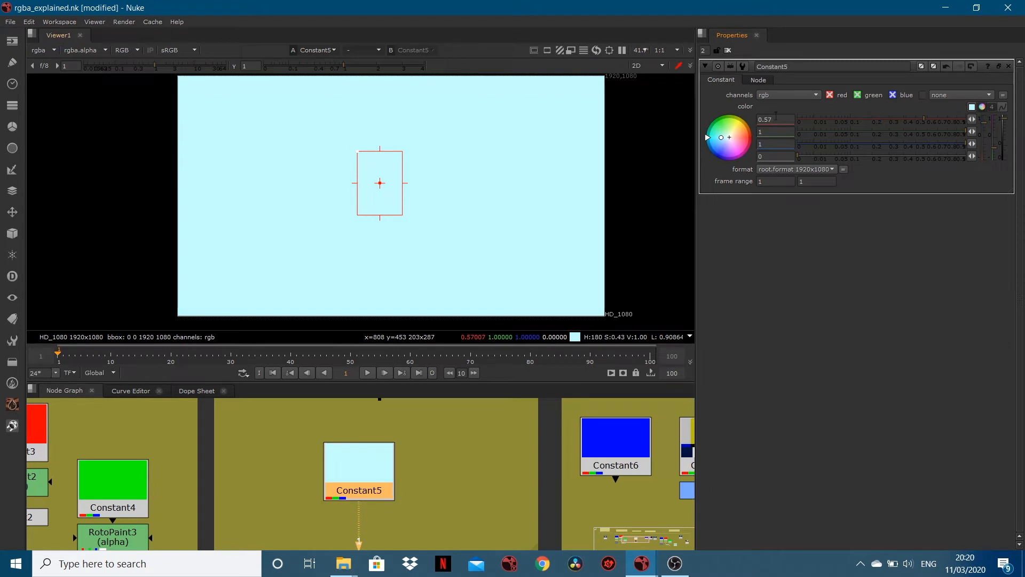
pyautogui.moveTo(896, 135); pyautogui.dragTo(816, 140)
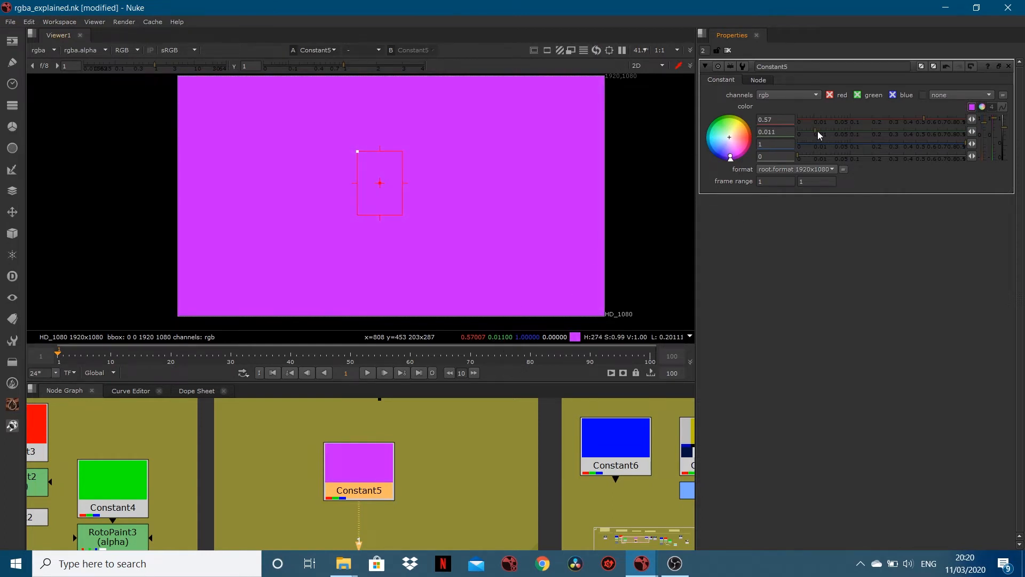
# - Lower Constant5's green value to 0.003
pyautogui.moveTo(815, 135); pyautogui.dragTo(806, 135)
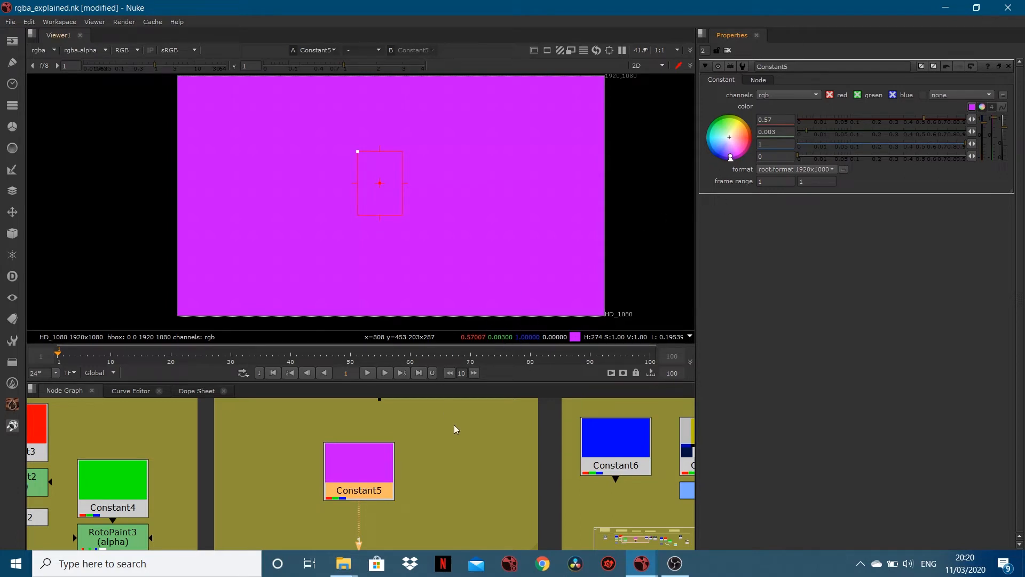
# - Display ColorBars1 from RGBA Explainer 4 in the viewer and sample a rectangular area of its large green bar
pyautogui.moveTo(515, 468); pyautogui.dragTo(450, 485, button='middle')
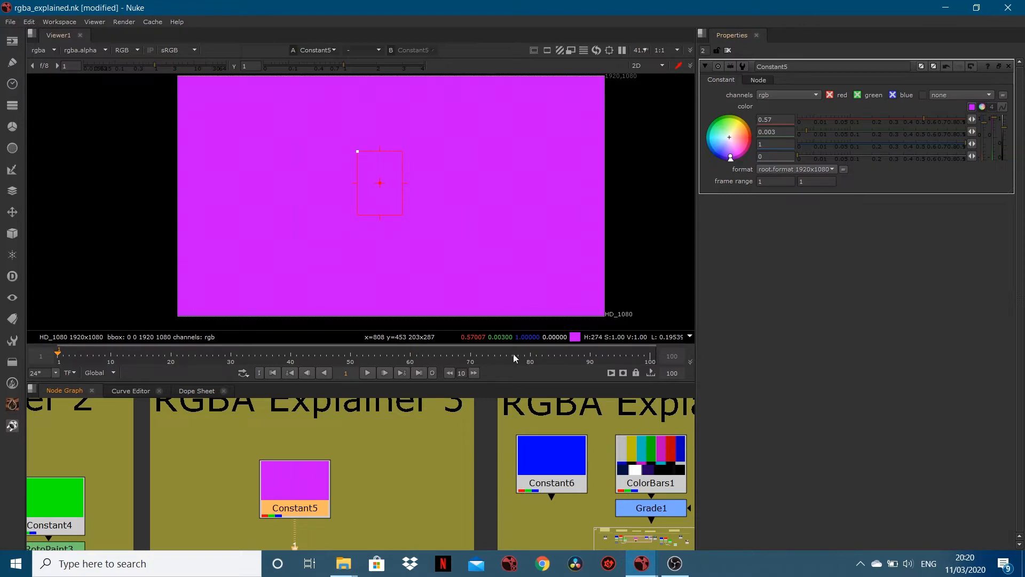
pyautogui.moveTo(432, 478); pyautogui.dragTo(363, 457, button='middle')
pyautogui.scroll(-4, 383, 461)
pyautogui.moveTo(468, 466); pyautogui.dragTo(421, 502, button='middle')
pyautogui.scroll(2, 399, 462)
pyautogui.scroll(-3, 396, 463)
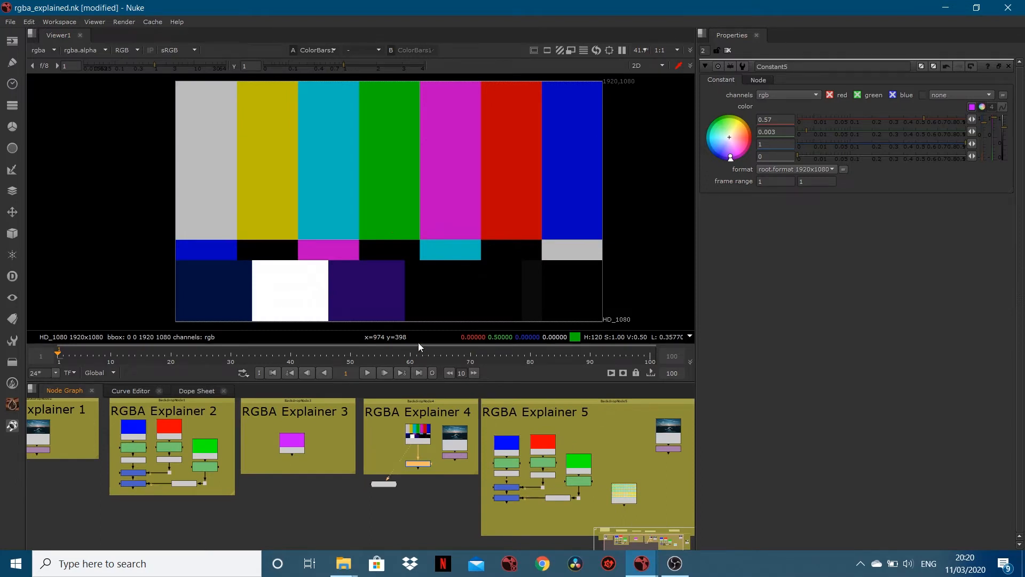
pyautogui.scroll(2, 388, 199)
pyautogui.scroll(-1, 389, 199)
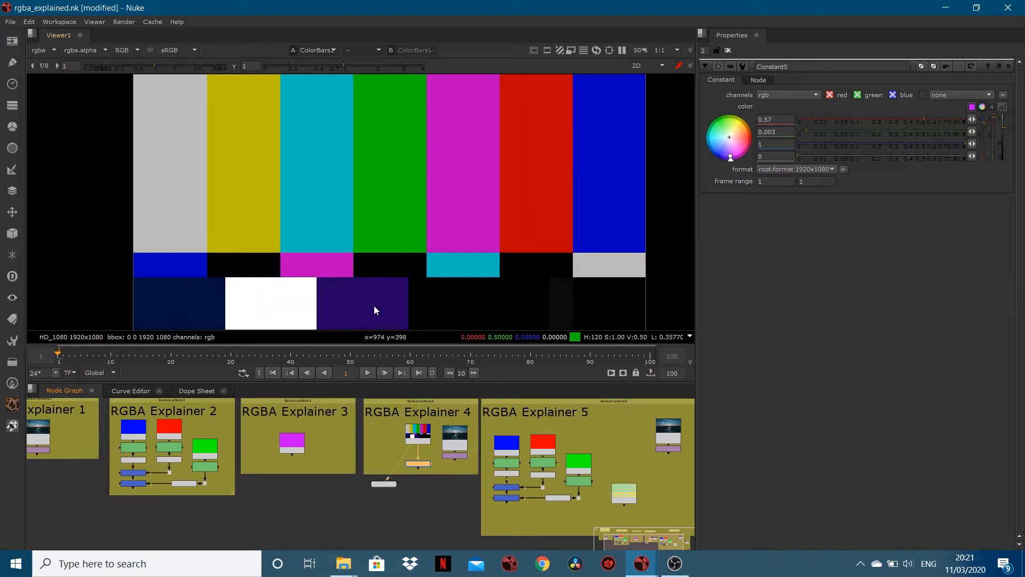
pyautogui.keyDown('ctrl'); pyautogui.moveTo(377, 131); pyautogui.dragTo(395, 197); pyautogui.keyUp('ctrl')
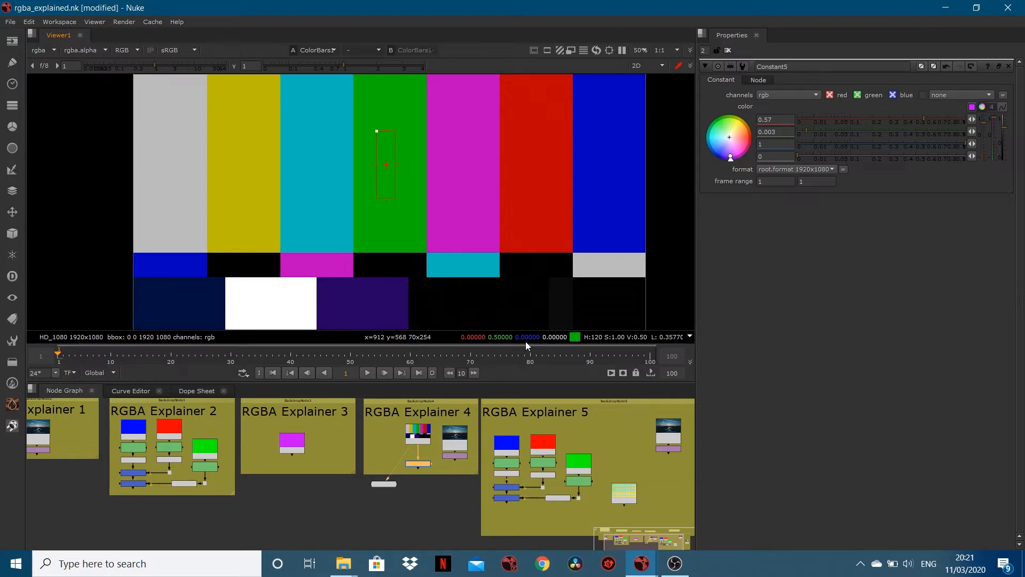
# - Check the viewer's channel display options, view only the red channel of the colour bars, and return to RGB
pyautogui.click(130, 52)
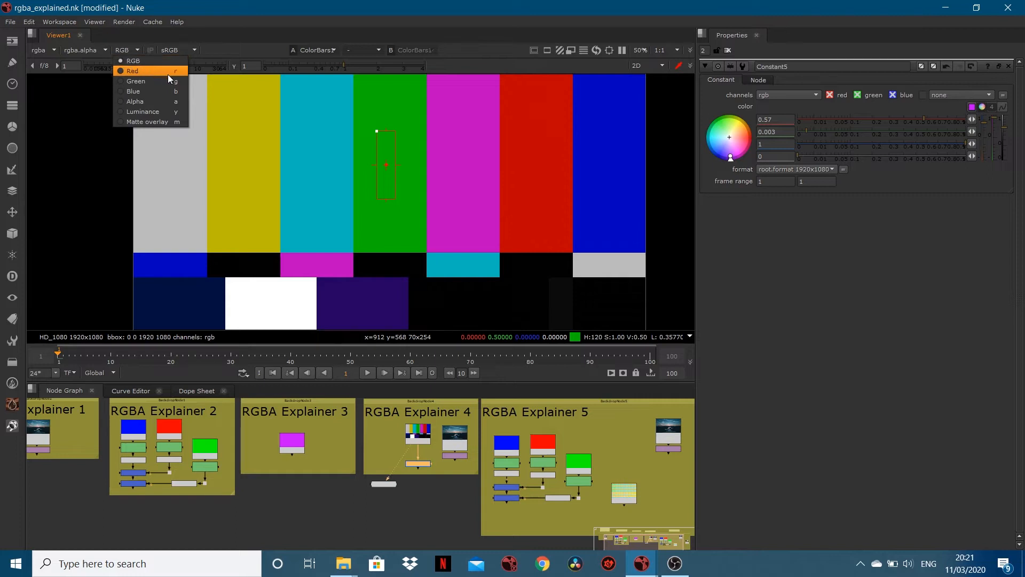
pyautogui.click(116, 174)
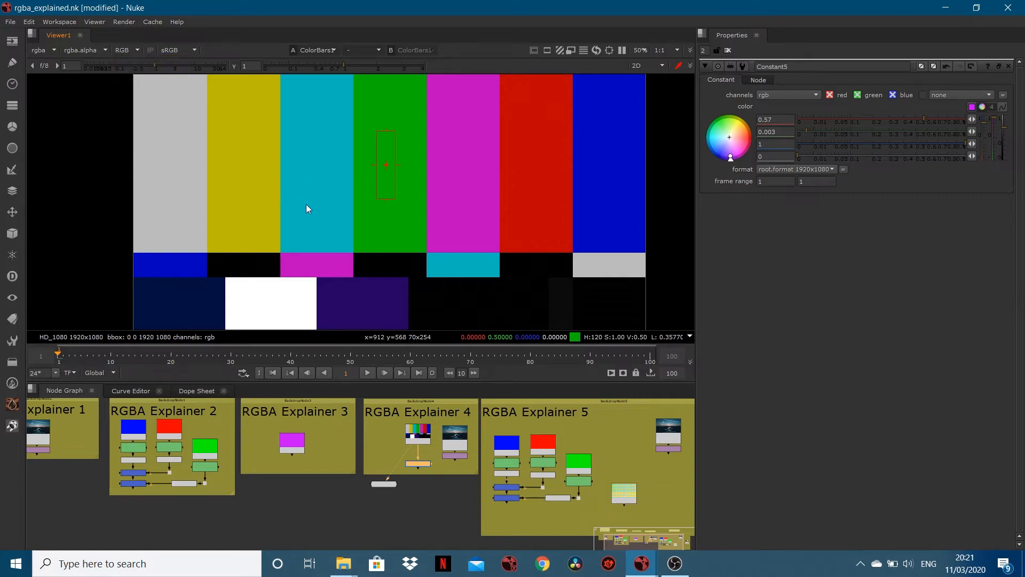
pyautogui.press('r')
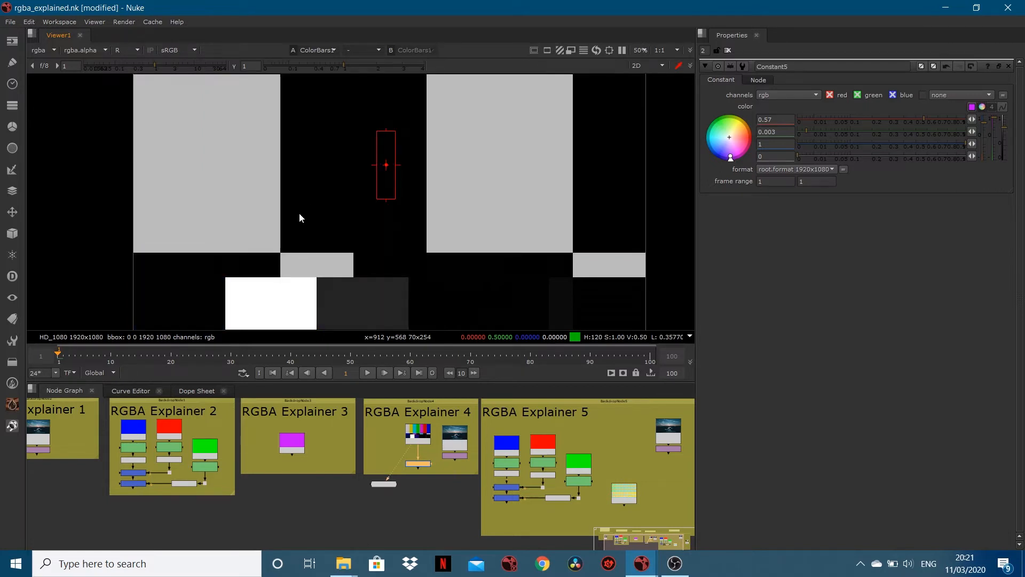
pyautogui.press('r')
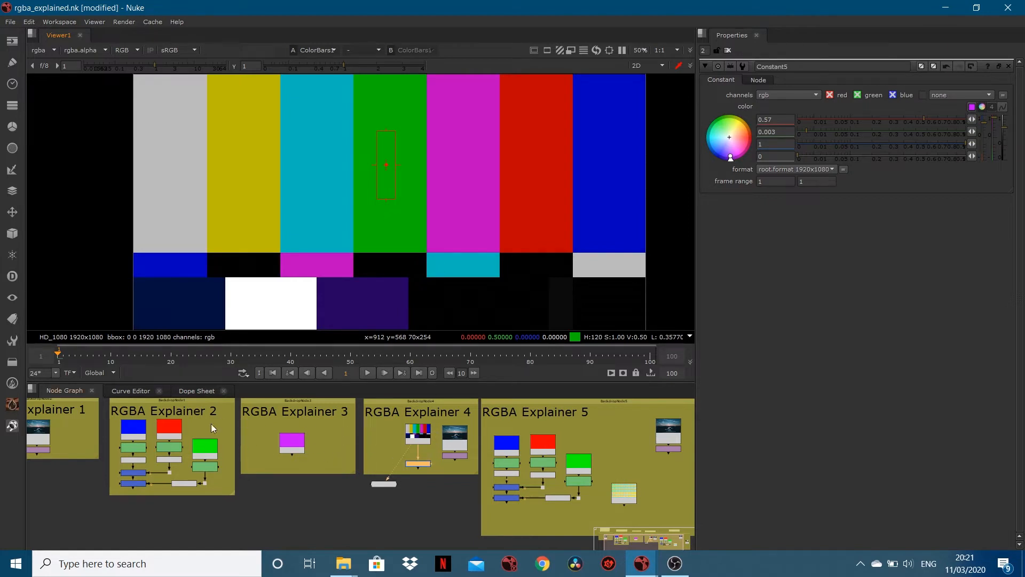
# - Move the Viewer node below RGBA Explainer 3 and display Merge2's overlapping circles from RGBA Explainer 2
pyautogui.press('1')
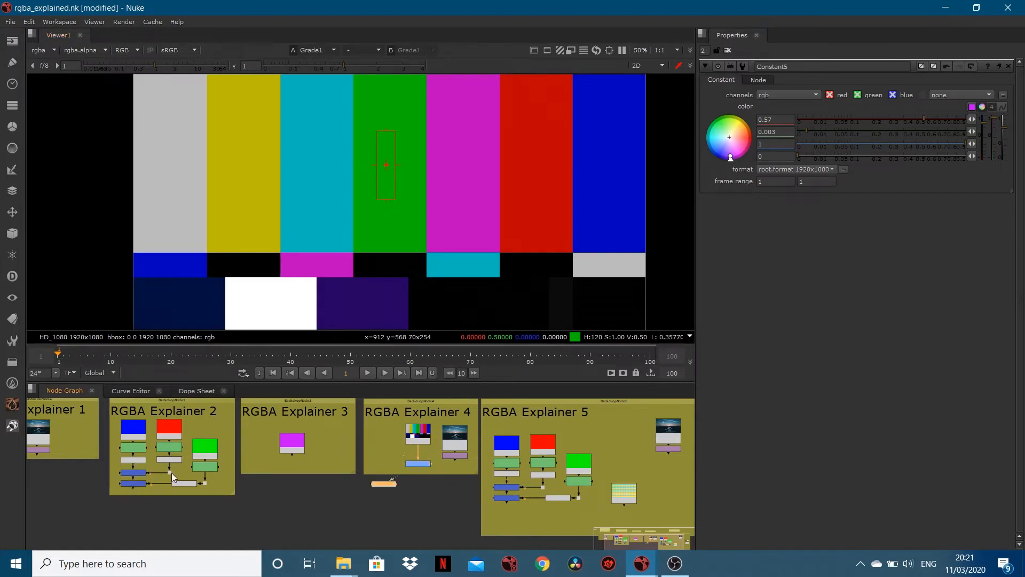
pyautogui.moveTo(384, 486); pyautogui.dragTo(287, 519)
pyautogui.click(130, 482)
pyautogui.press('1')
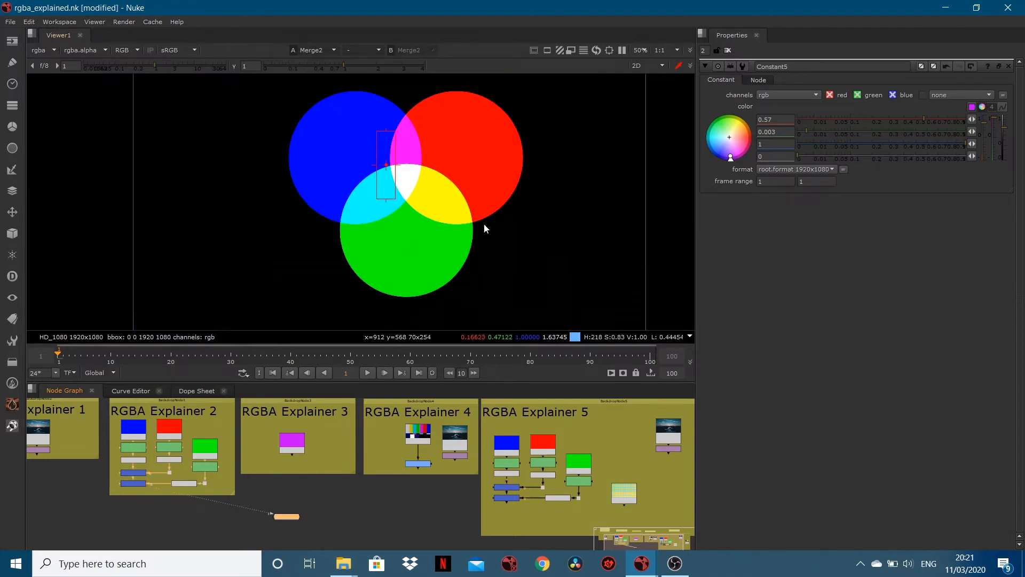
# - View the circles' red channel alone, return to RGB, clear the rectangular sample, and sample a point in the red circle
pyautogui.press('r')
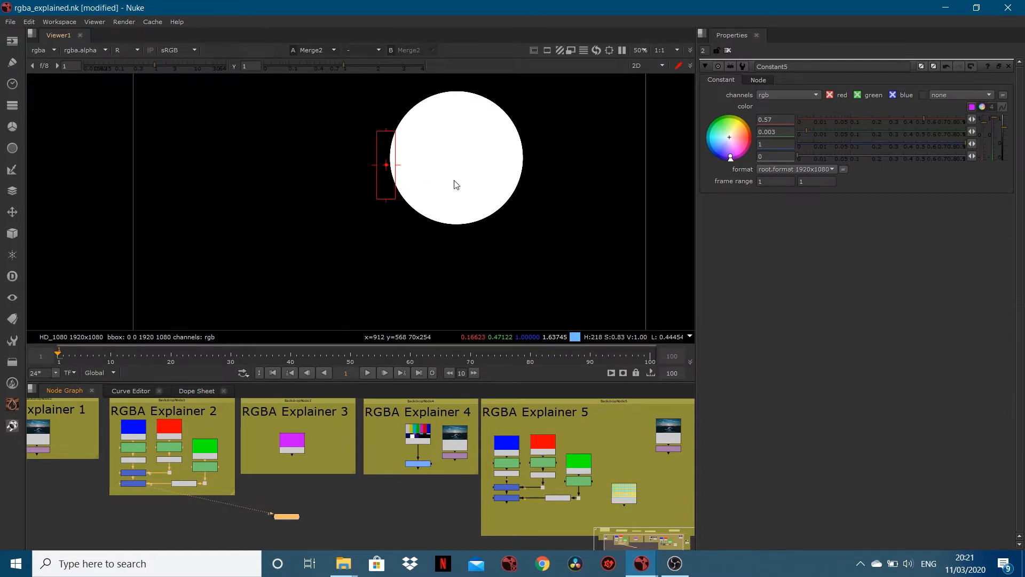
pyautogui.press('r')
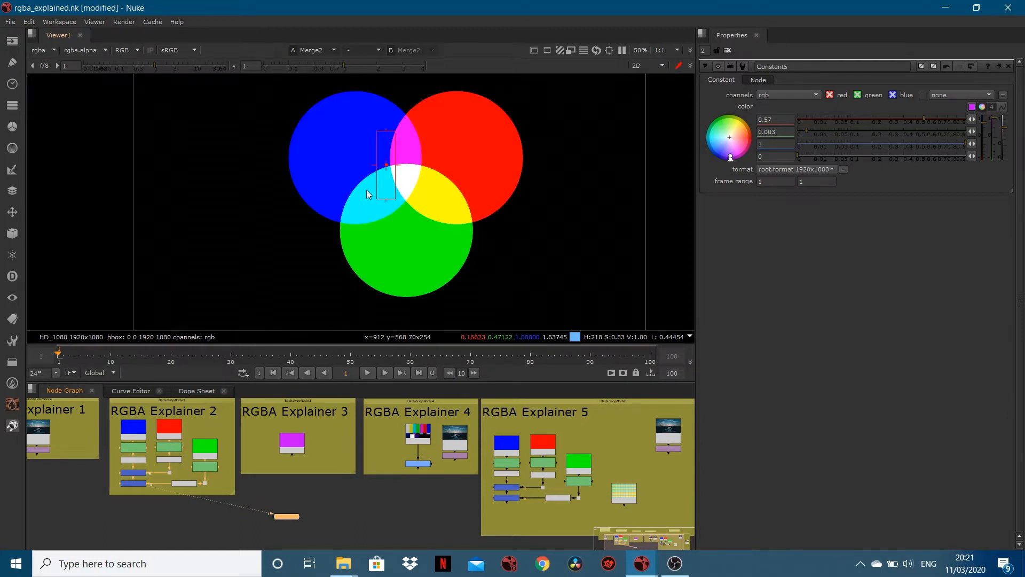
pyautogui.keyDown('ctrl'); pyautogui.rightClick(328, 146); pyautogui.keyUp('ctrl')
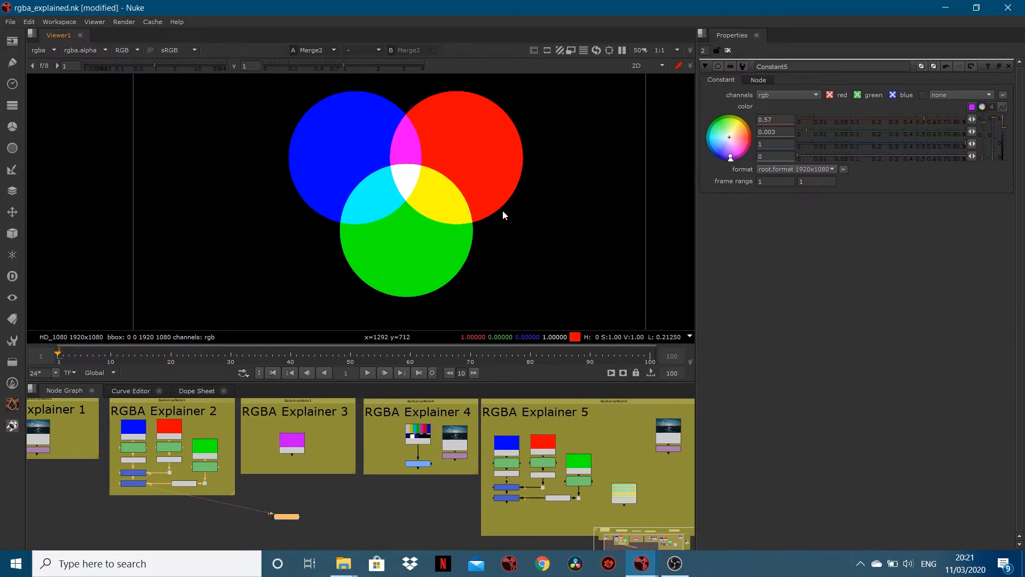
# - Compare the circles' red, green and blue channels one at a time against the full RGB image, ending on blue
pyautogui.press('r')
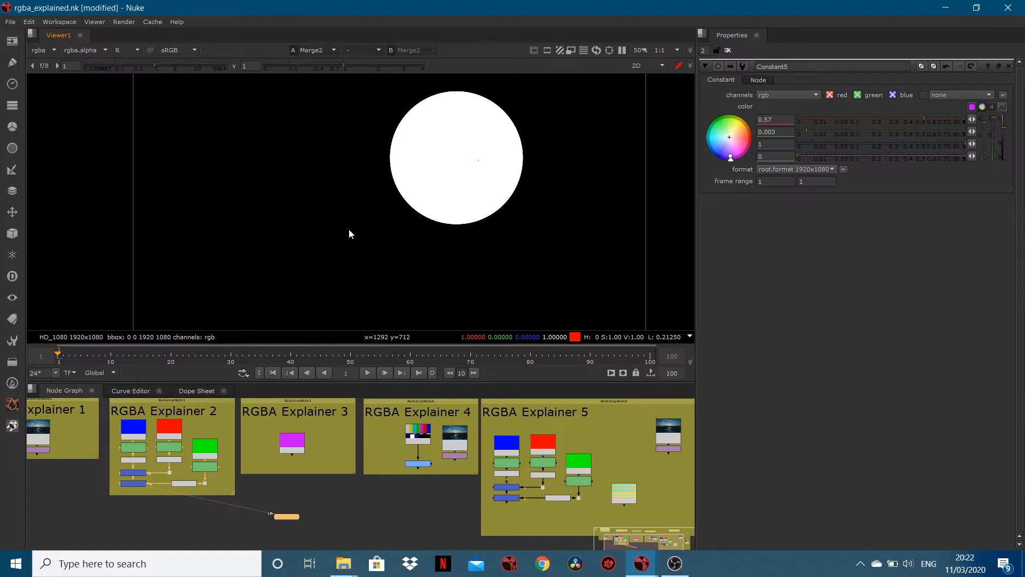
pyautogui.press('g')
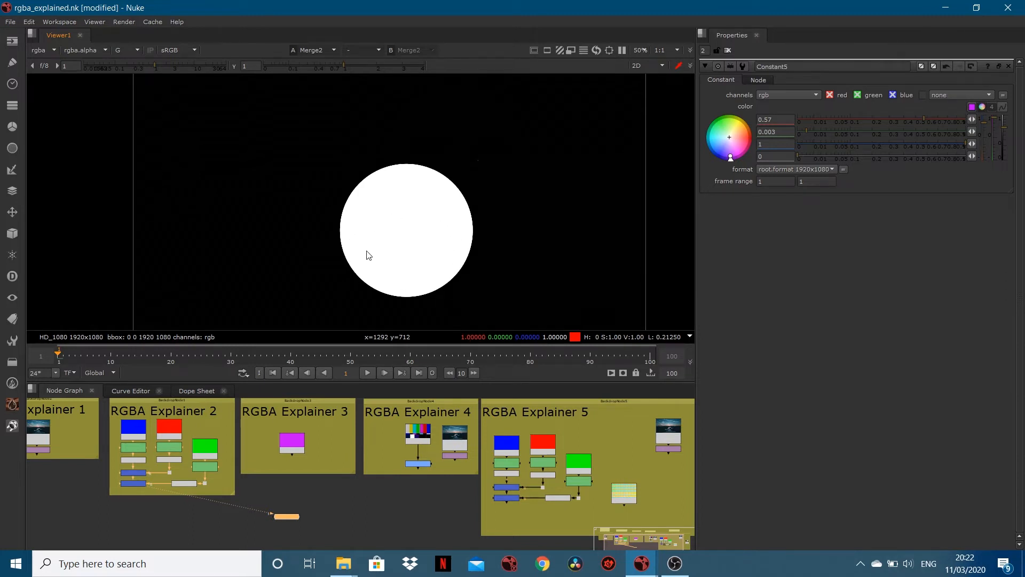
pyautogui.press('g')
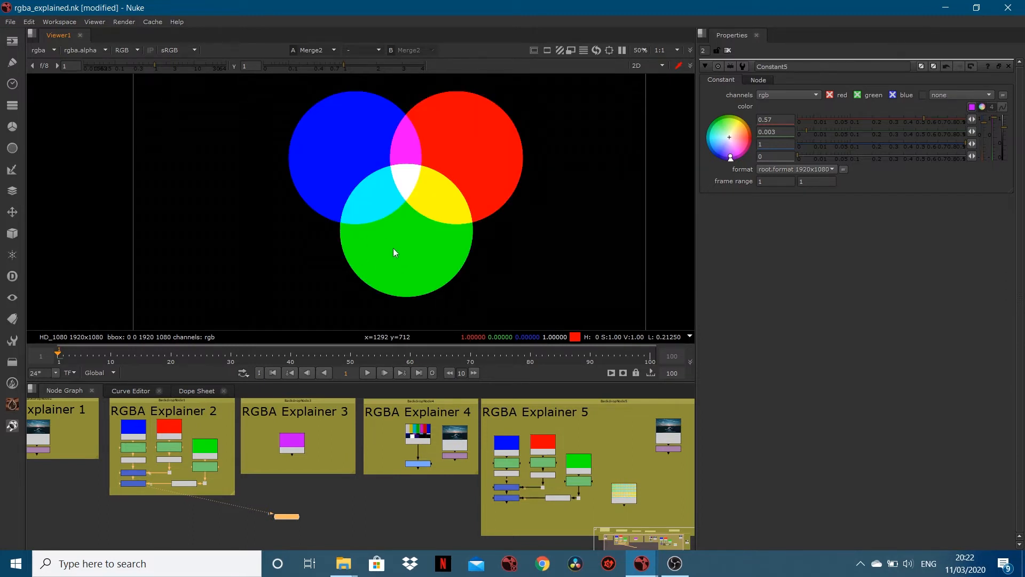
pyautogui.press('g')
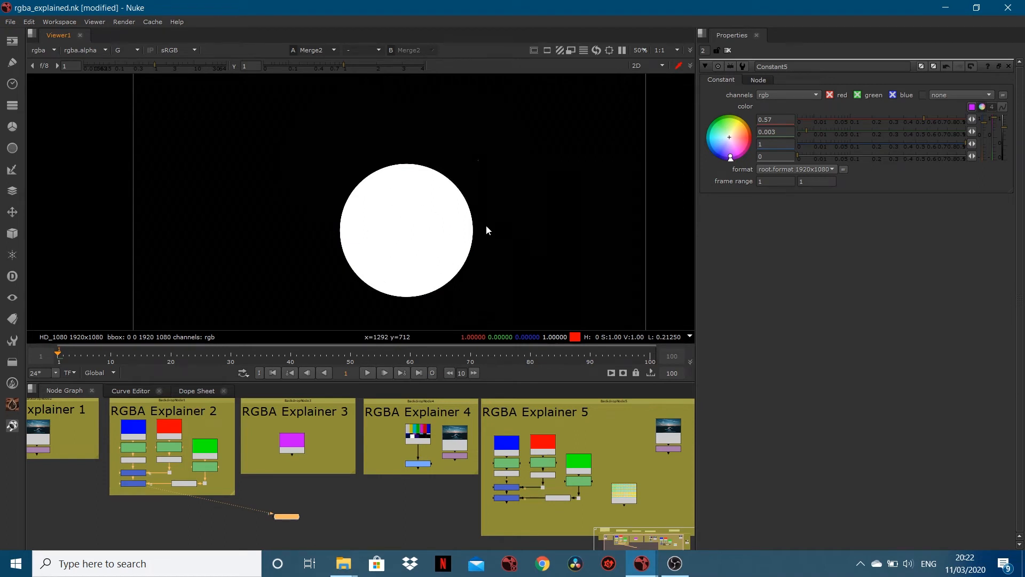
pyautogui.press('b')
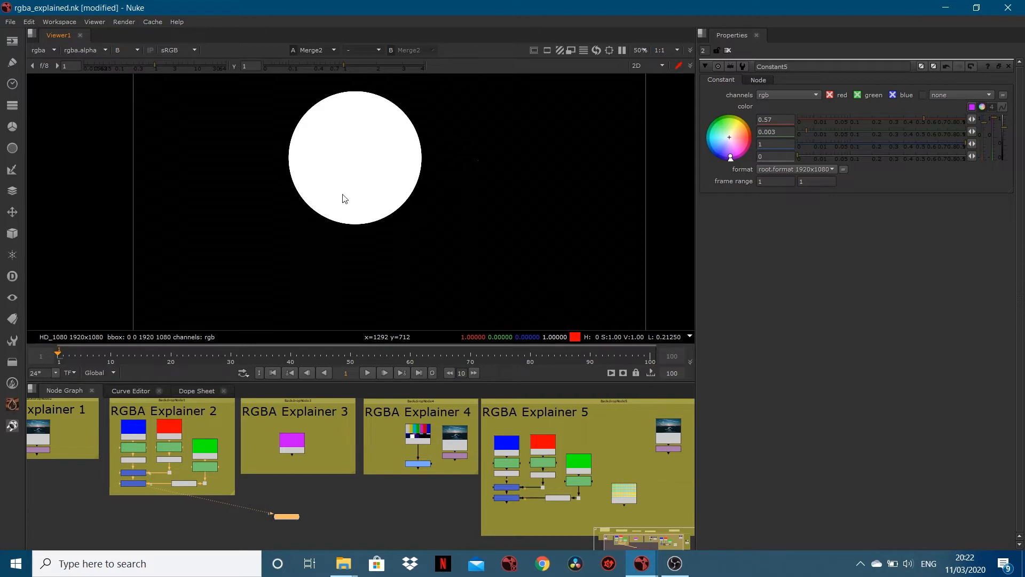
pyautogui.press('b')
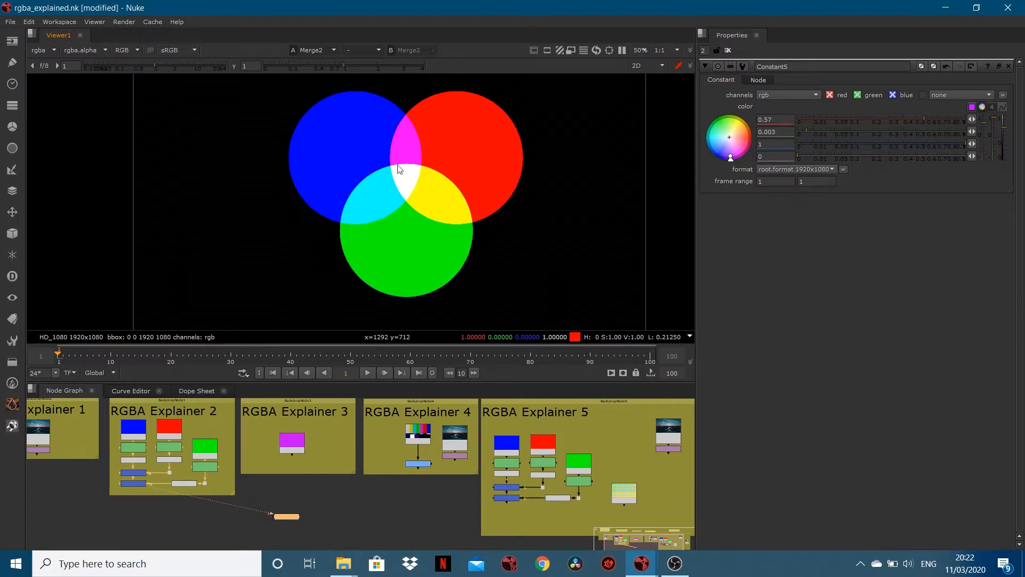
pyautogui.press('b')
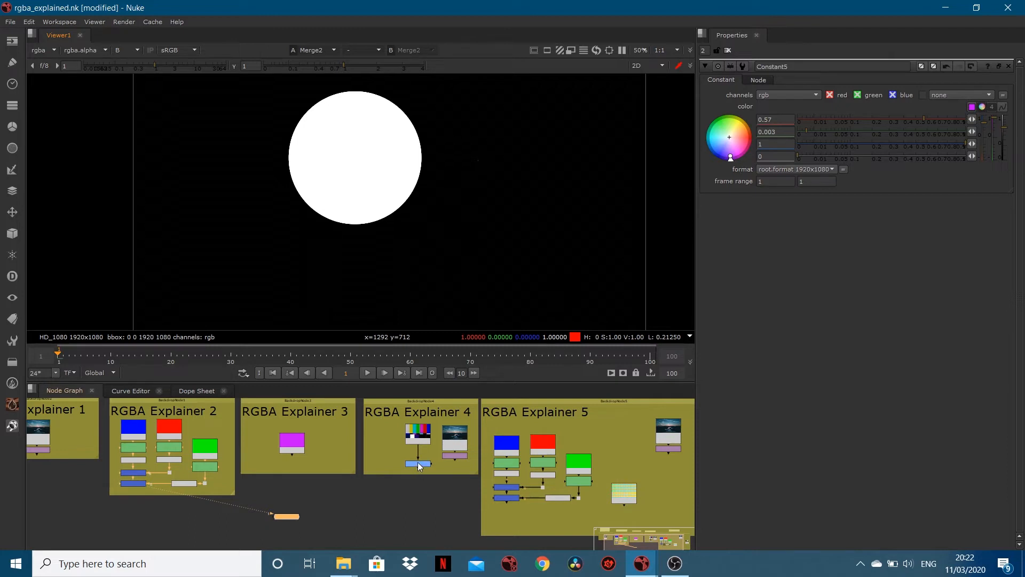
# - Display ColorBars1 in the viewer, examine its blue channel, and switch back to full RGB
pyautogui.click(411, 439)
pyautogui.press('1')
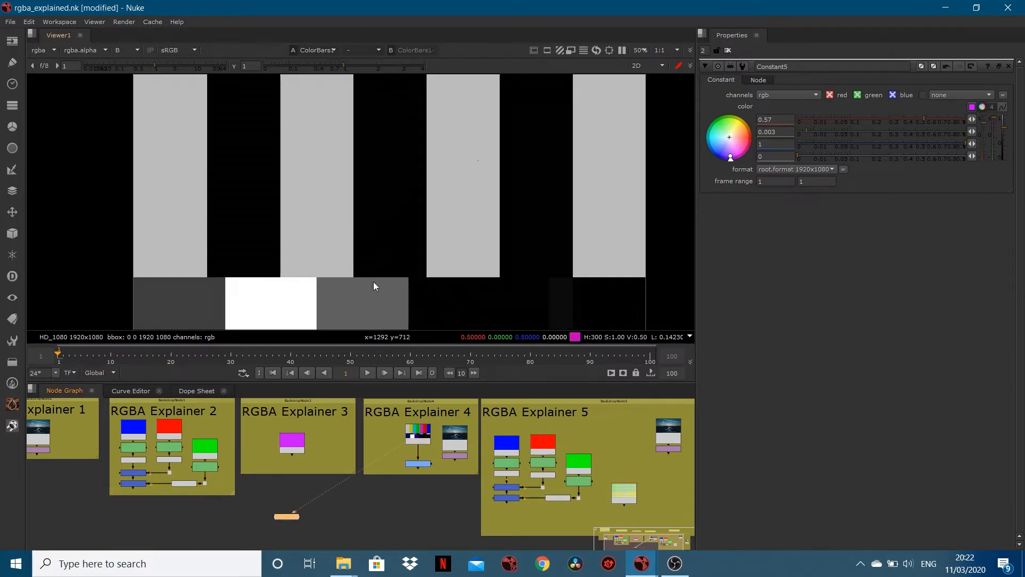
pyautogui.press('b')
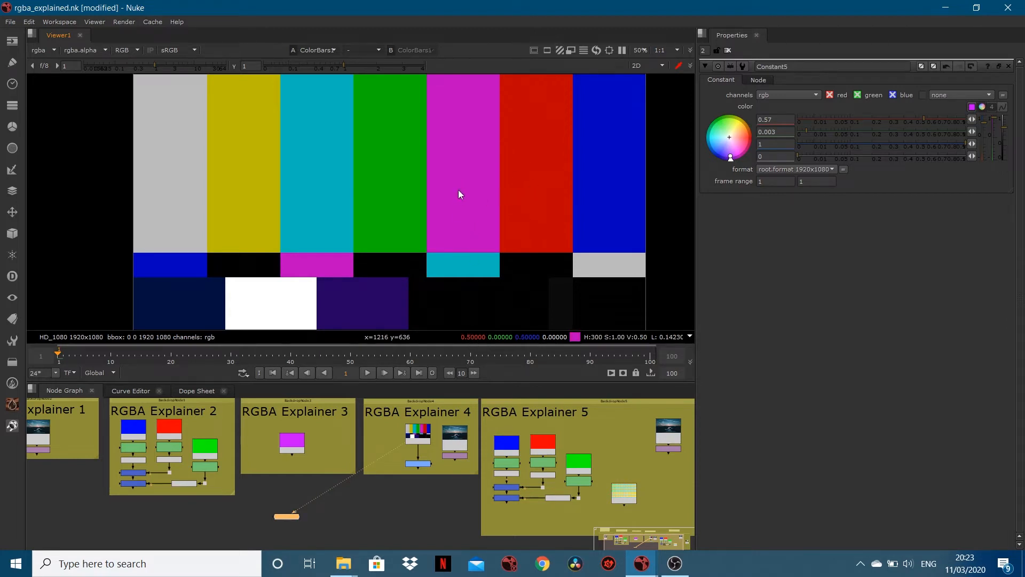
# - Sample rectangular areas of the magenta, green, cyan, yellow and grey colour bars
pyautogui.keyDown('ctrl'); pyautogui.keyDown('shift'); pyautogui.moveTo(455, 196); pyautogui.dragTo(467, 153); pyautogui.keyUp('shift'); pyautogui.keyUp('ctrl')
pyautogui.keyDown('ctrl'); pyautogui.keyDown('shift'); pyautogui.moveTo(386, 144); pyautogui.dragTo(397, 184); pyautogui.keyUp('shift'); pyautogui.keyUp('ctrl')
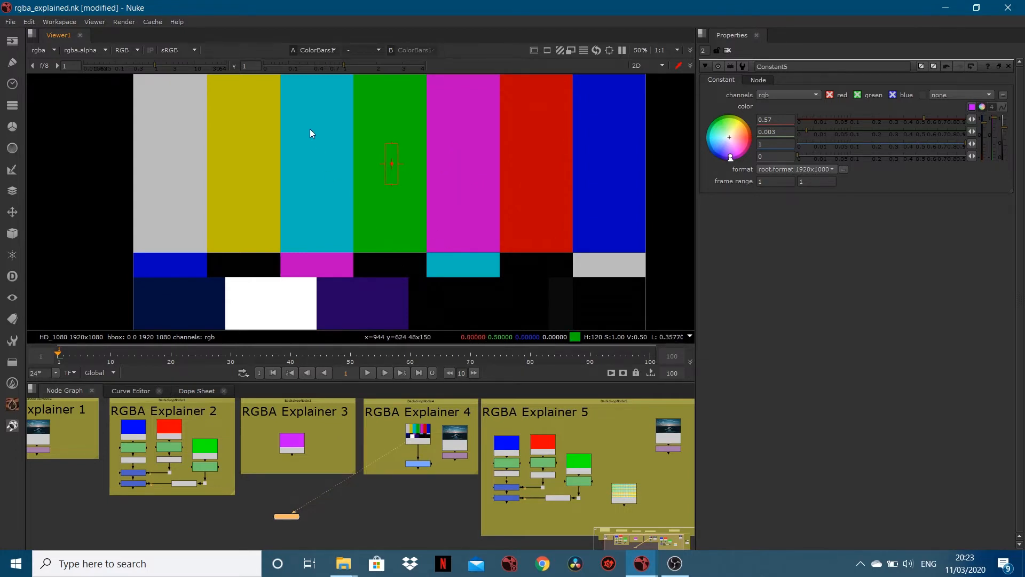
pyautogui.keyDown('ctrl'); pyautogui.keyDown('shift'); pyautogui.moveTo(309, 128); pyautogui.dragTo(328, 174); pyautogui.keyUp('shift'); pyautogui.keyUp('ctrl')
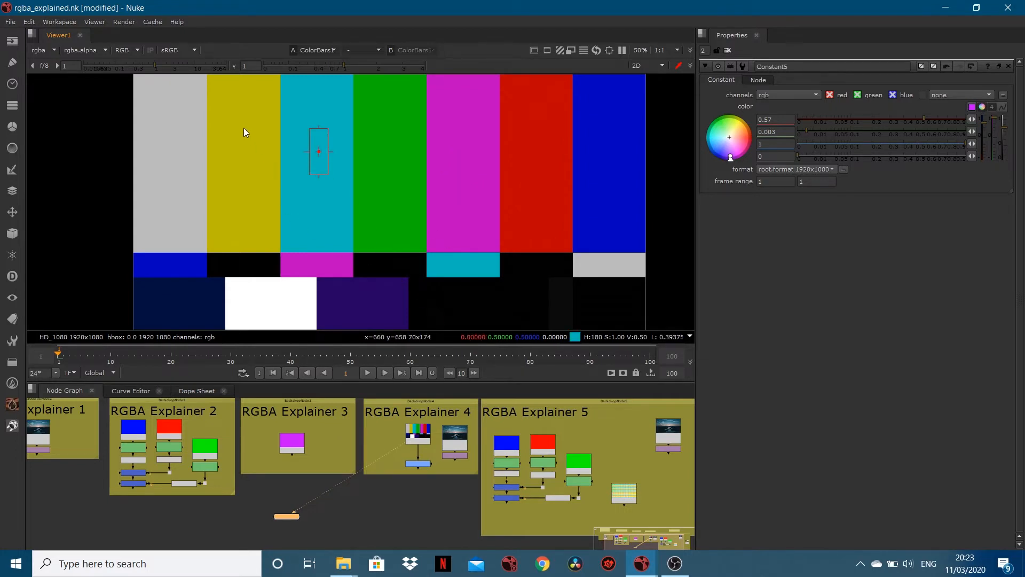
pyautogui.keyDown('ctrl'); pyautogui.keyDown('shift'); pyautogui.moveTo(244, 130); pyautogui.dragTo(263, 177); pyautogui.keyUp('shift'); pyautogui.keyUp('ctrl')
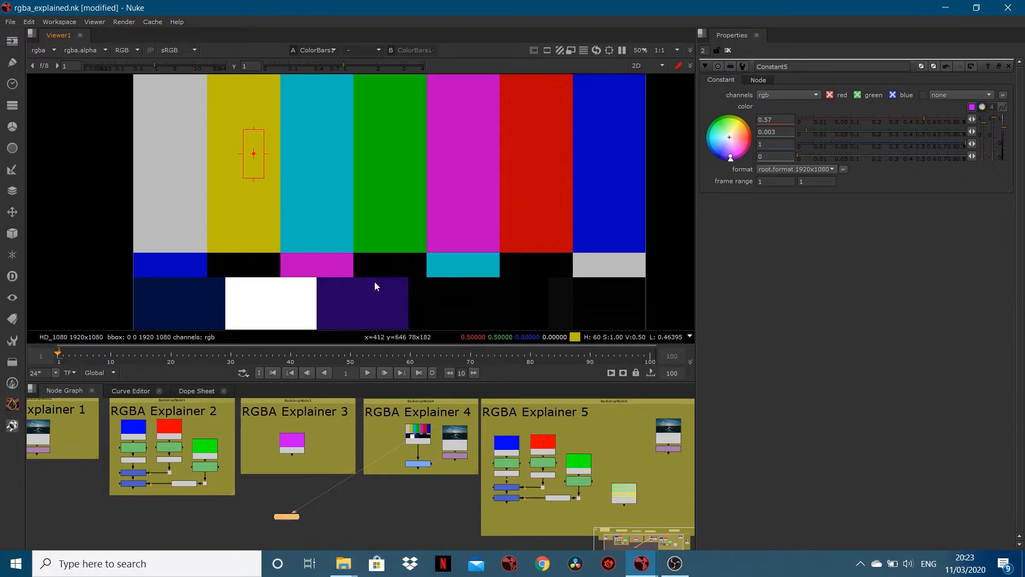
pyautogui.keyDown('ctrl'); pyautogui.keyDown('shift'); pyautogui.moveTo(162, 127); pyautogui.dragTo(174, 165); pyautogui.keyUp('shift'); pyautogui.keyUp('ctrl')
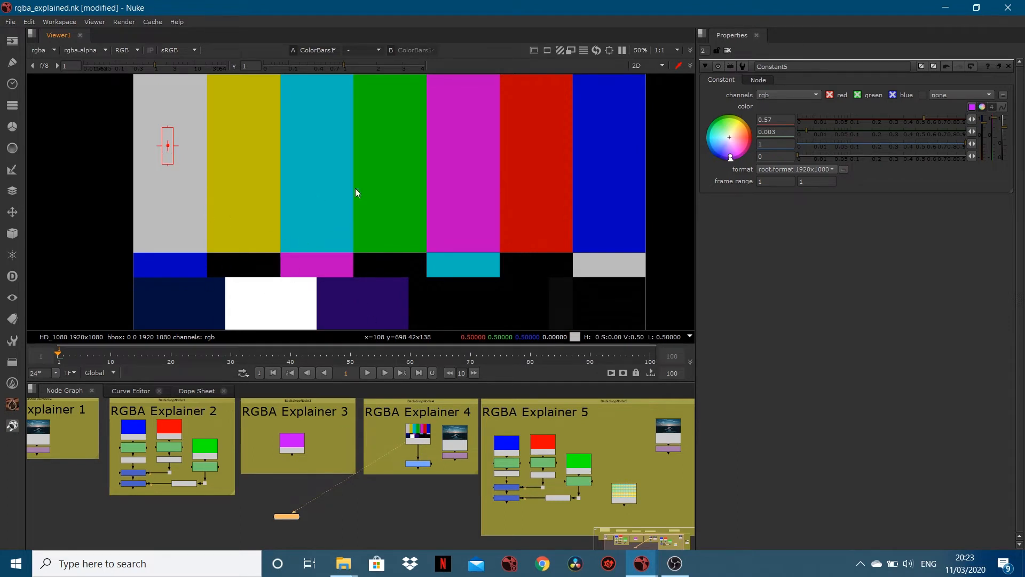
# - View the colour bars' red channel, sample a point on the magenta bar, then view the green channel and return to RGB
pyautogui.press('r')
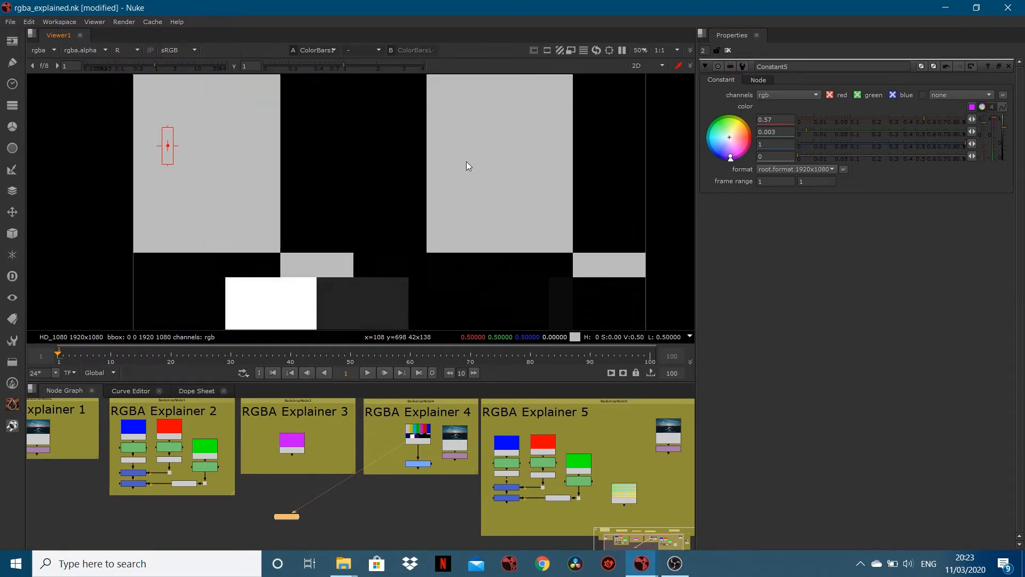
pyautogui.keyDown('ctrl'); pyautogui.click(467, 128); pyautogui.keyUp('ctrl')
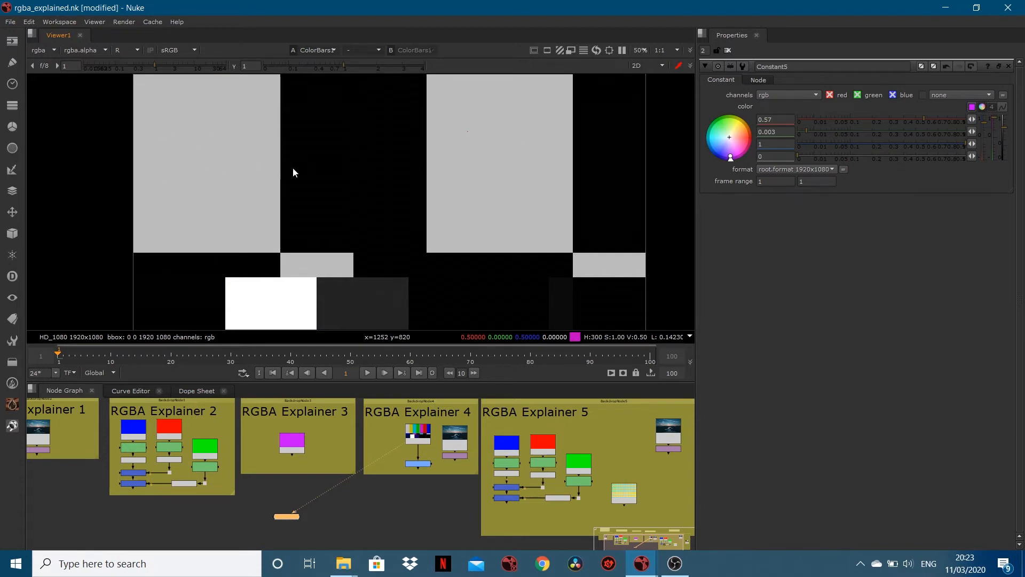
pyautogui.press('r')
pyautogui.press('g')
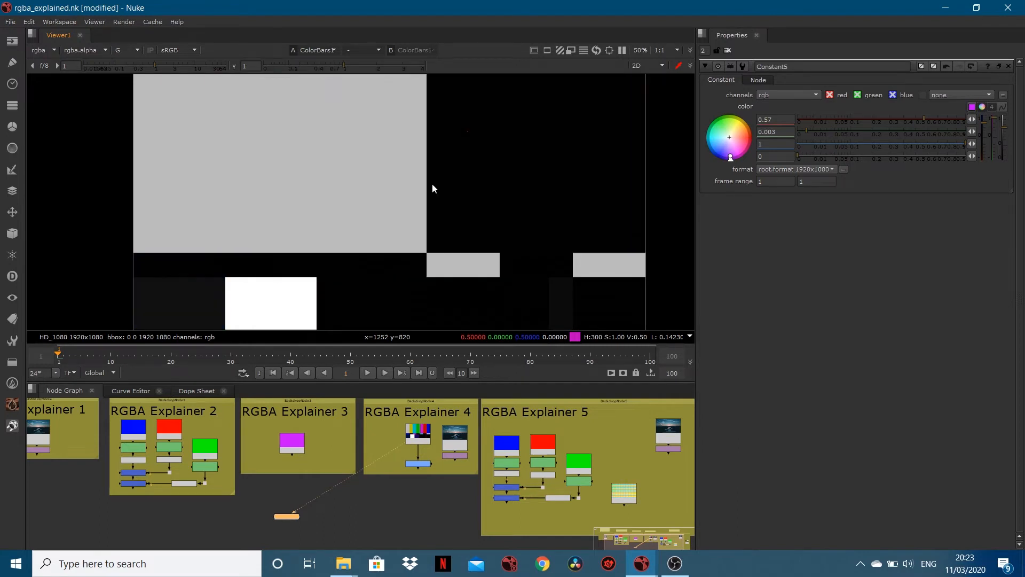
pyautogui.press('g')
# - Sample a rectangular area of each large bar in turn: blue, red, magenta, green, cyan, yellow and grey
pyautogui.keyDown('ctrl'); pyautogui.keyDown('shift'); pyautogui.moveTo(605, 136); pyautogui.dragTo(621, 195); pyautogui.keyUp('shift'); pyautogui.keyUp('ctrl')
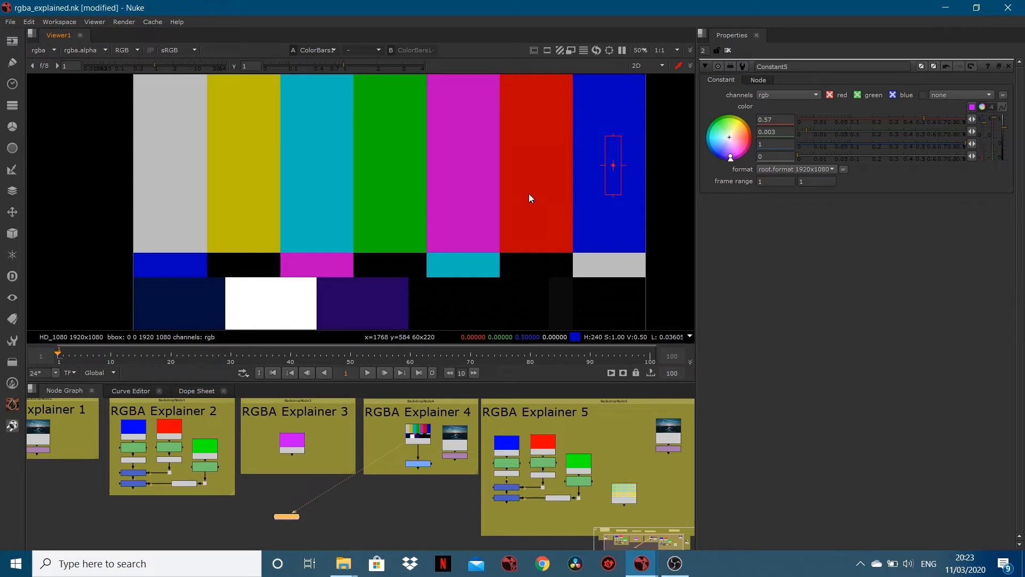
pyautogui.keyDown('ctrl'); pyautogui.keyDown('shift'); pyautogui.moveTo(521, 136); pyautogui.dragTo(536, 201); pyautogui.keyUp('shift'); pyautogui.keyUp('ctrl')
pyautogui.keyDown('ctrl'); pyautogui.keyDown('shift'); pyautogui.moveTo(456, 119); pyautogui.dragTo(479, 207); pyautogui.keyUp('shift'); pyautogui.keyUp('ctrl')
pyautogui.keyDown('ctrl'); pyautogui.keyDown('shift'); pyautogui.moveTo(370, 117); pyautogui.dragTo(392, 215); pyautogui.keyUp('shift'); pyautogui.keyUp('ctrl')
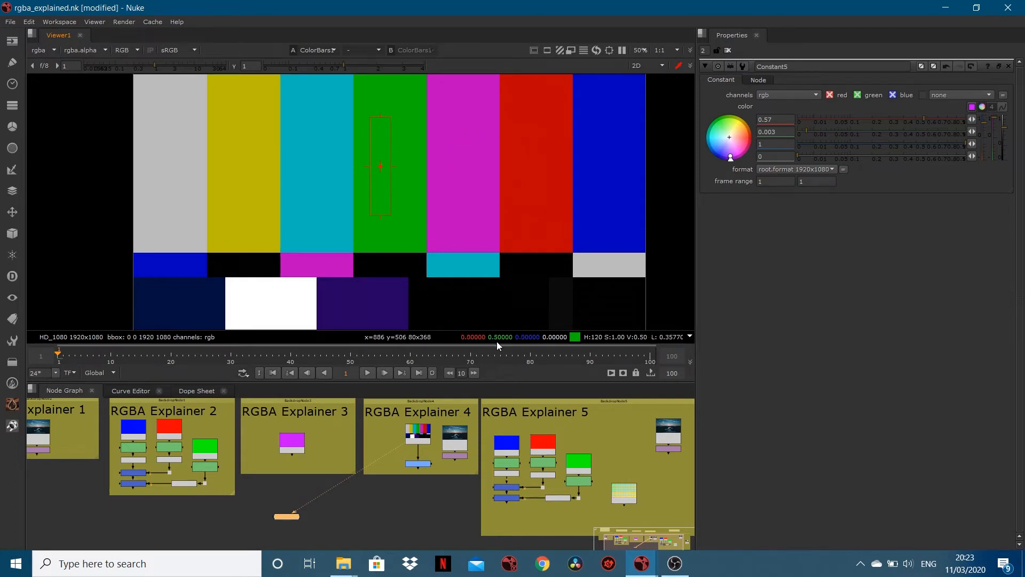
pyautogui.keyDown('ctrl'); pyautogui.keyDown('shift'); pyautogui.moveTo(311, 135); pyautogui.dragTo(332, 190); pyautogui.keyUp('shift'); pyautogui.keyUp('ctrl')
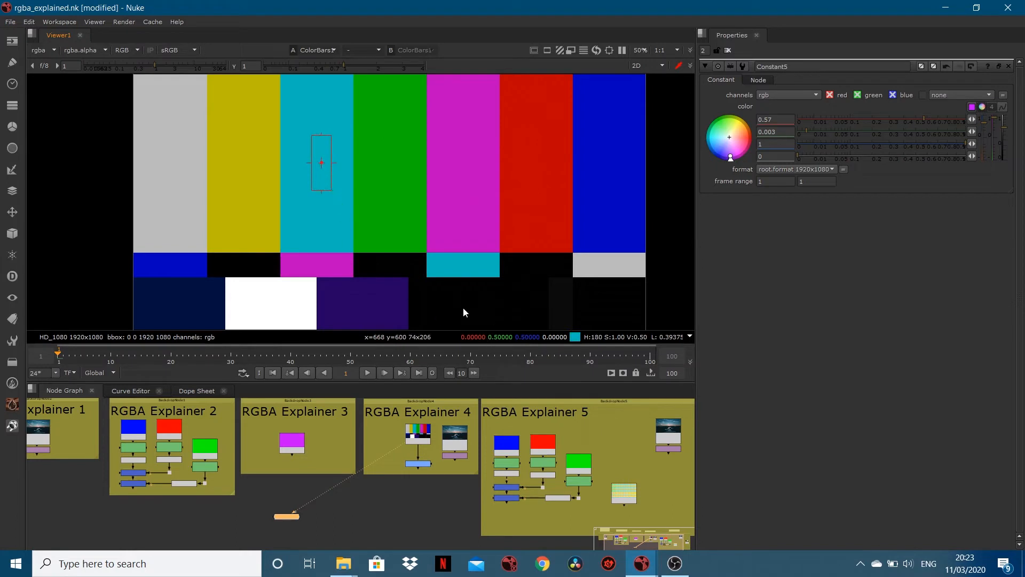
pyautogui.keyDown('ctrl'); pyautogui.keyDown('shift'); pyautogui.moveTo(237, 133); pyautogui.dragTo(263, 208); pyautogui.keyUp('shift'); pyautogui.keyUp('ctrl')
pyautogui.keyDown('ctrl'); pyautogui.keyDown('shift'); pyautogui.moveTo(145, 89); pyautogui.dragTo(173, 168); pyautogui.keyUp('shift'); pyautogui.keyUp('ctrl')
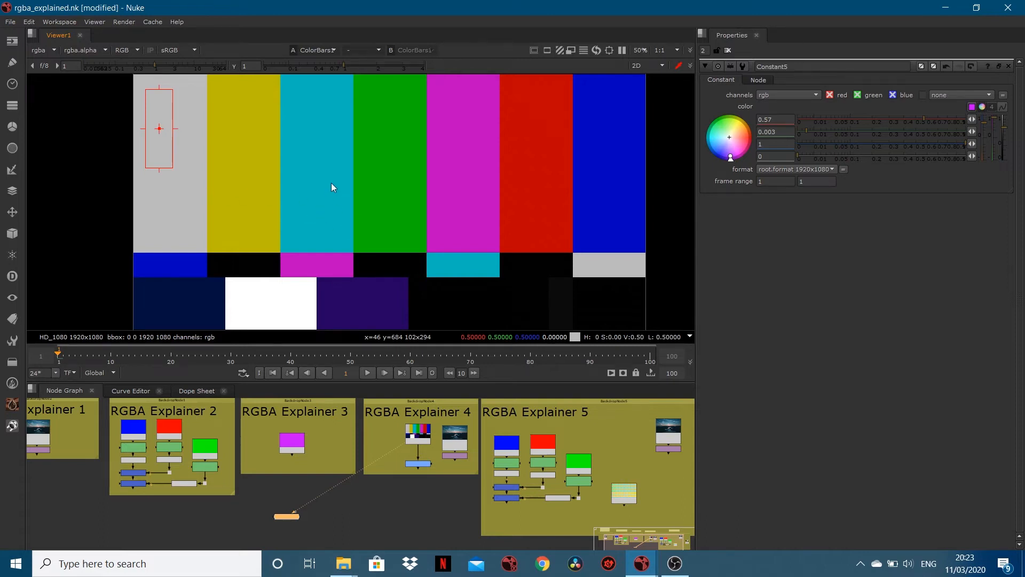
# - View the colour bars' green channel, sample the white patch below the bars, and return to full RGB
pyautogui.press('g')
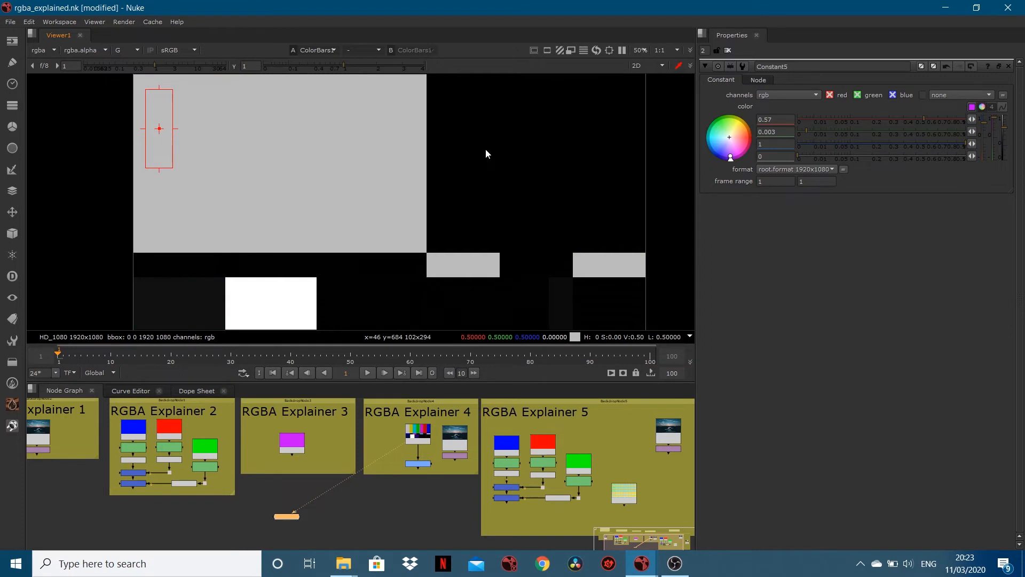
pyautogui.keyDown('ctrl'); pyautogui.moveTo(479, 122); pyautogui.dragTo(262, 307); pyautogui.keyUp('ctrl')
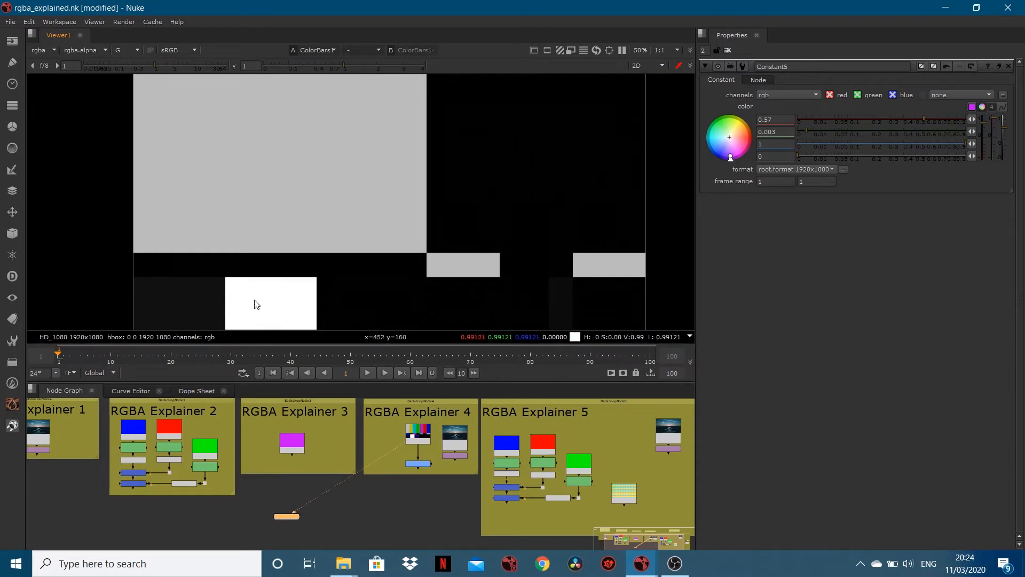
pyautogui.press('g')
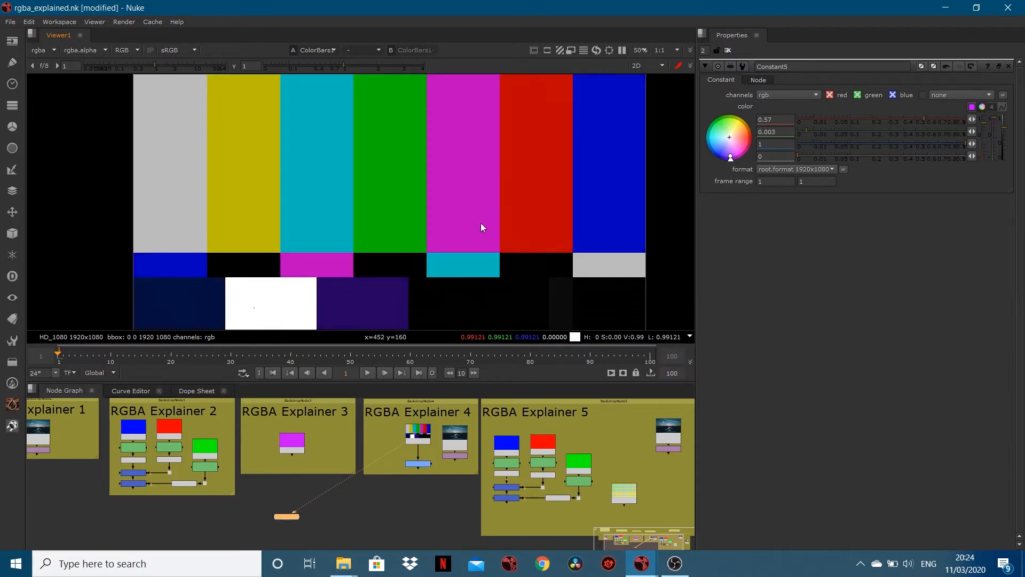
# - View the colour bars' blue channel and sample the blue, red and magenta bars in turn
pyautogui.press('b')
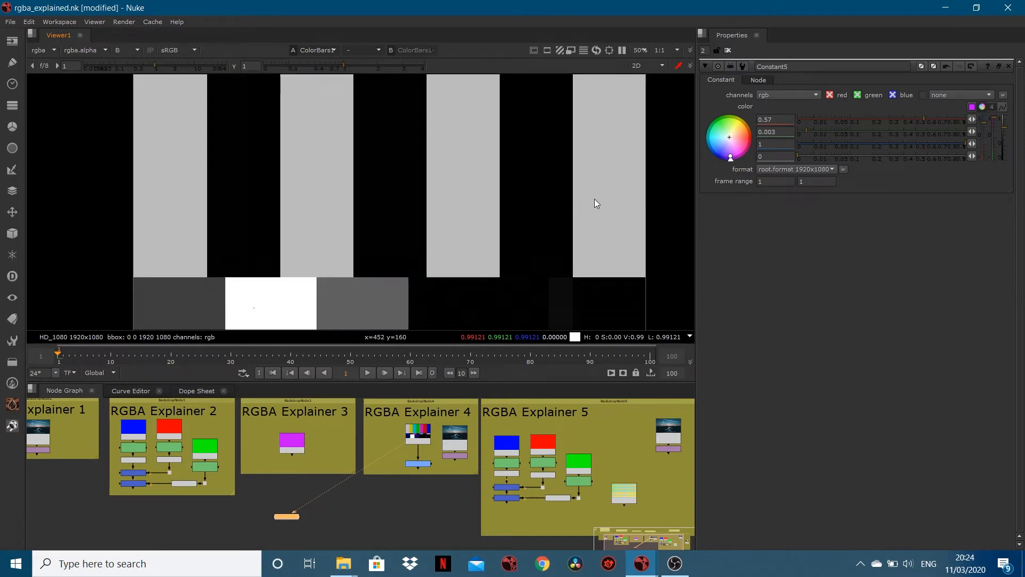
pyautogui.keyDown('ctrl'); pyautogui.click(599, 188); pyautogui.keyUp('ctrl')
pyautogui.keyDown('ctrl'); pyautogui.keyDown('shift'); pyautogui.moveTo(529, 140); pyautogui.dragTo(542, 199); pyautogui.keyUp('shift'); pyautogui.keyUp('ctrl')
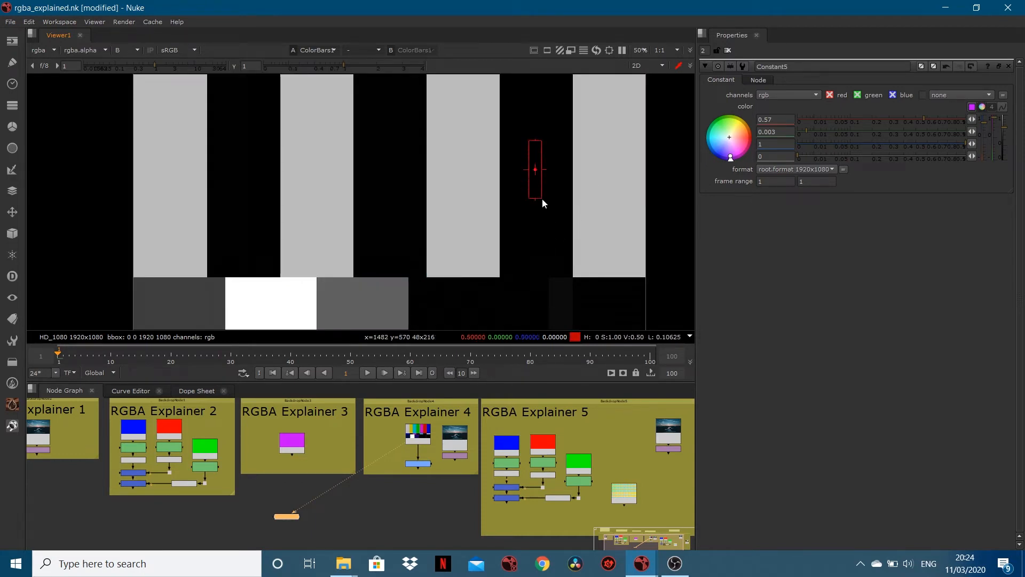
pyautogui.keyDown('ctrl'); pyautogui.keyDown('shift'); pyautogui.moveTo(457, 129); pyautogui.dragTo(474, 188); pyautogui.keyUp('shift'); pyautogui.keyUp('ctrl')
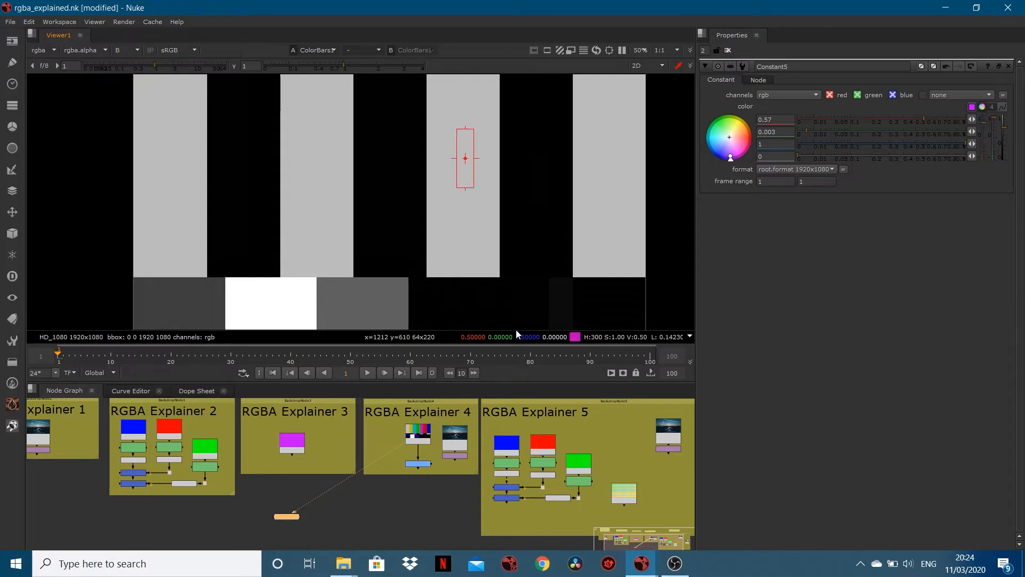
# - Display Grade1 in the viewer, compare its green channel with full RGB, and open the node's properties
pyautogui.click(416, 464)
pyautogui.press('1')
pyautogui.press('g')
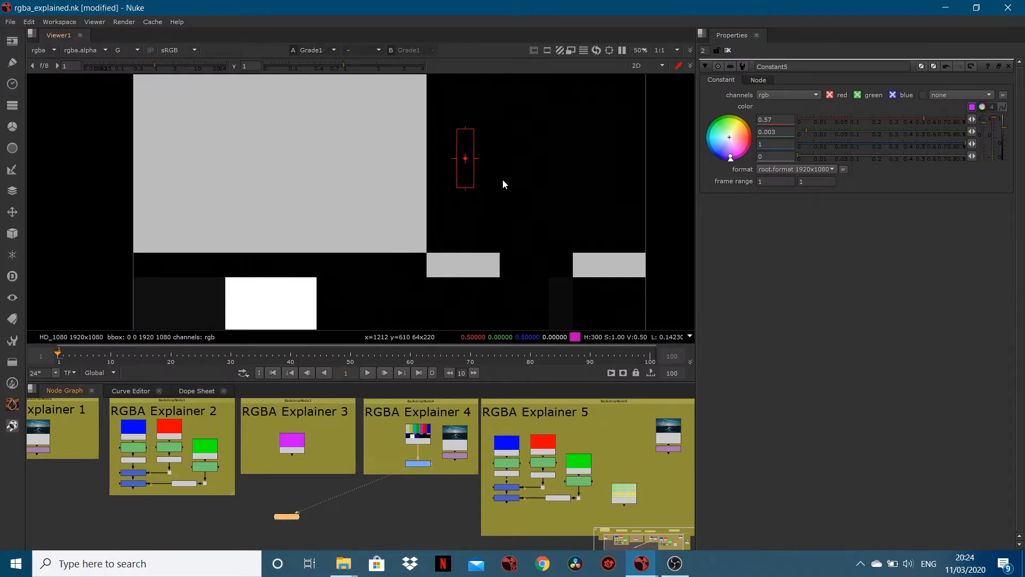
pyautogui.press('g')
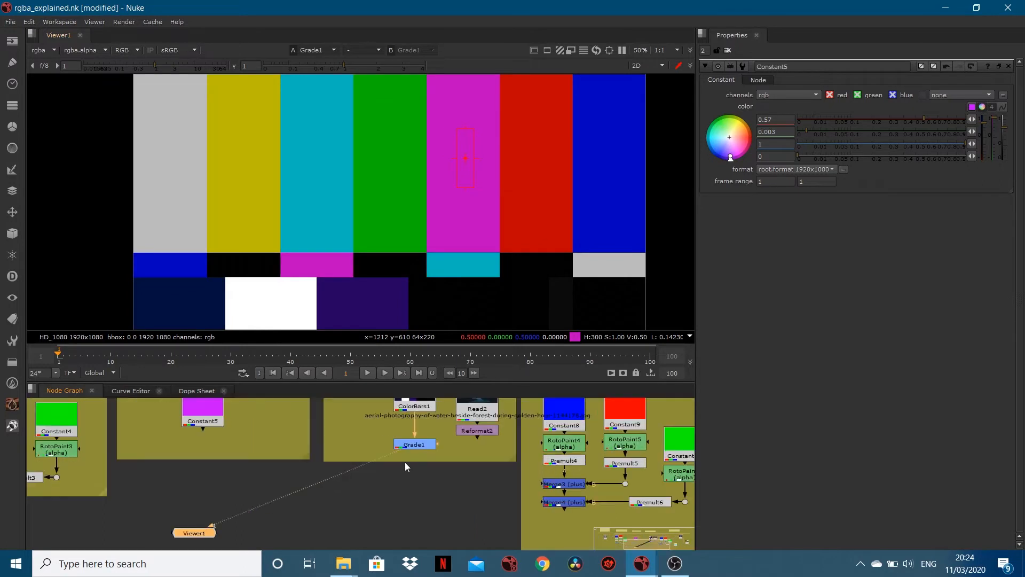
pyautogui.scroll(5, 404, 462)
pyautogui.doubleClick(402, 495)
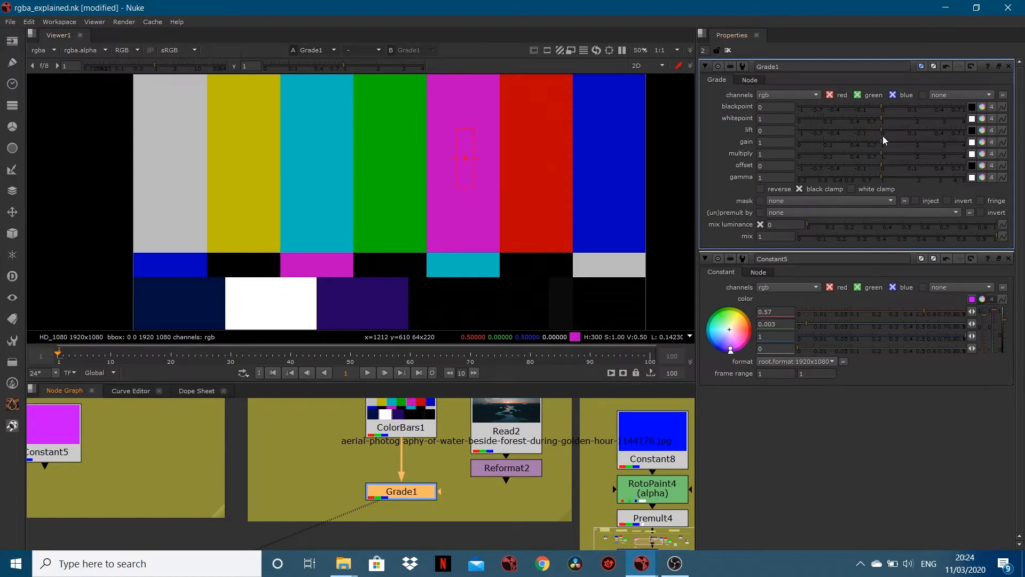
# - Lower Grade1's gain to 0.82 and reset it to 1
pyautogui.moveTo(883, 146)
pyautogui.mouseDown()
pyautogui.moveTo(905, 146)
pyautogui.moveTo(874, 150)
pyautogui.mouseUp()
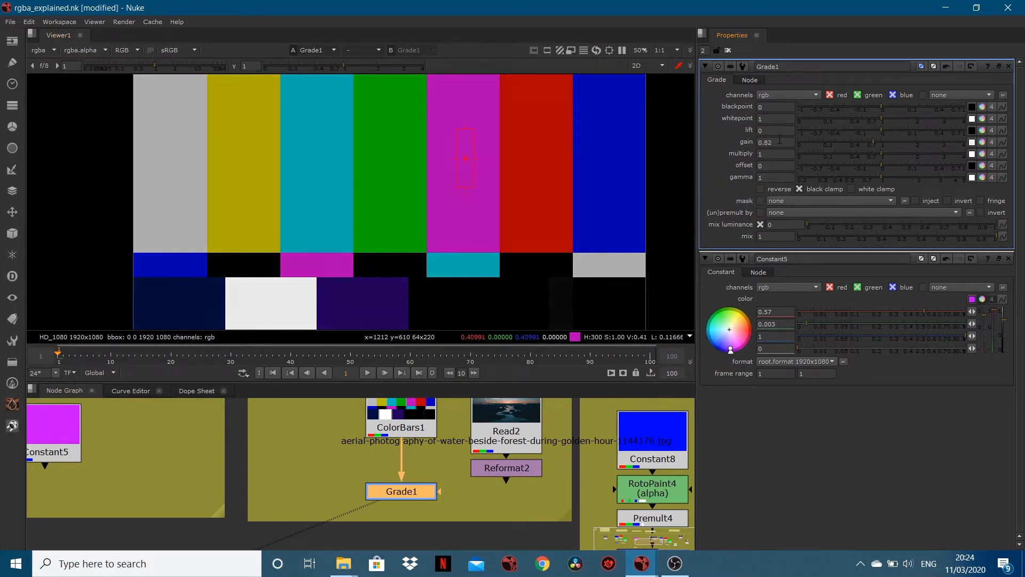
pyautogui.doubleClick(774, 142)
pyautogui.write('1')
pyautogui.press('Return')
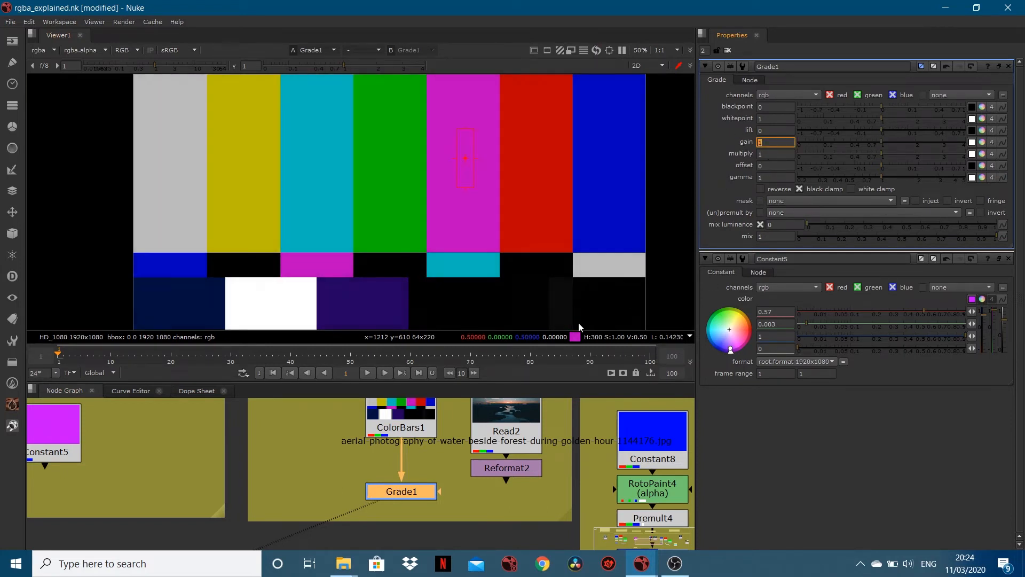
# - Sample a rectangular area of the magenta bar and raise Grade1's gain to 1.86
pyautogui.keyDown('ctrl'); pyautogui.keyDown('shift'); pyautogui.moveTo(442, 106); pyautogui.dragTo(476, 208); pyautogui.keyUp('shift'); pyautogui.keyUp('ctrl')
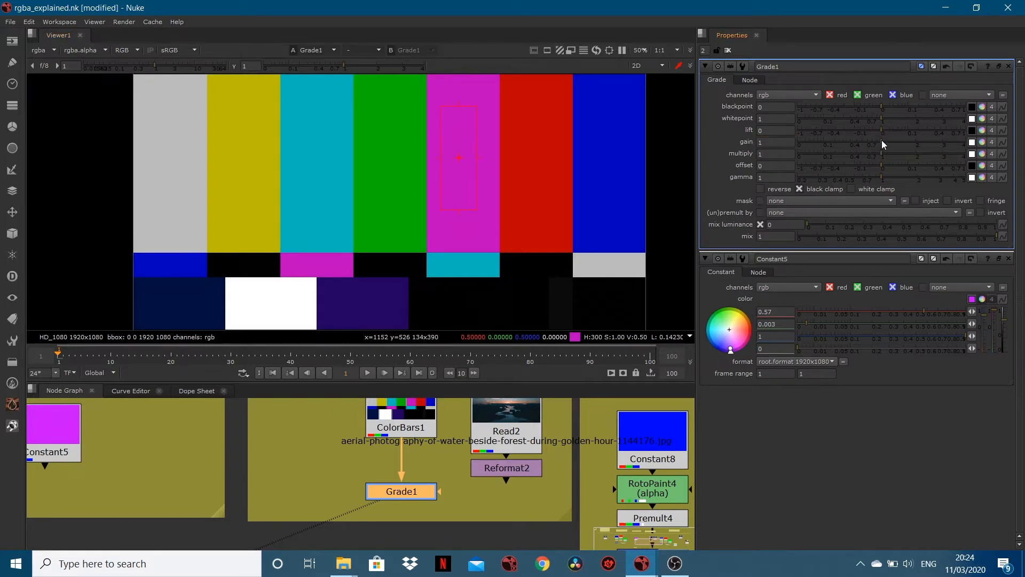
pyautogui.moveTo(882, 145); pyautogui.dragTo(913, 143)
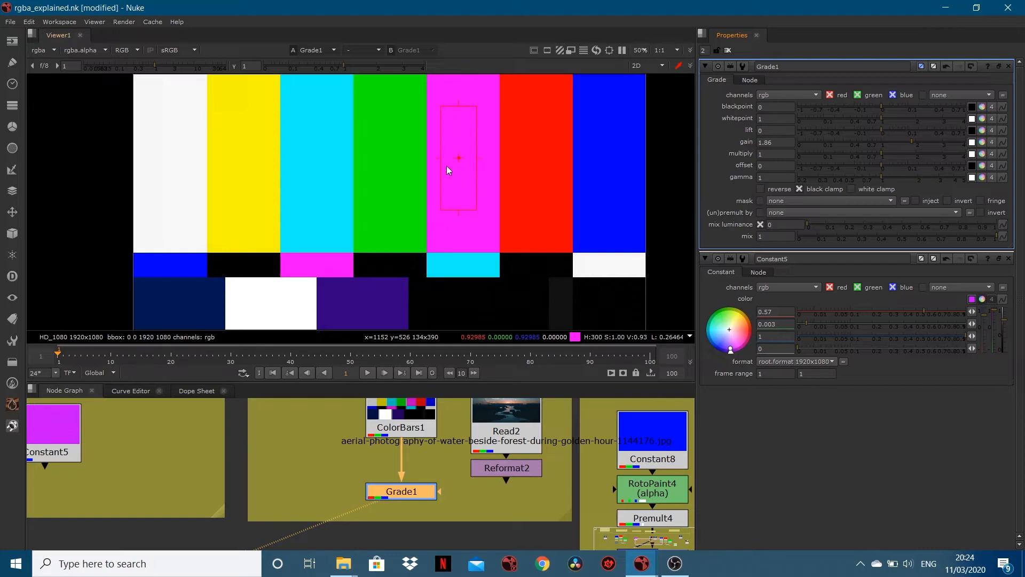
# - View the red channel and compare it with Grade1 disabled and re-enabled
pyautogui.press('r')
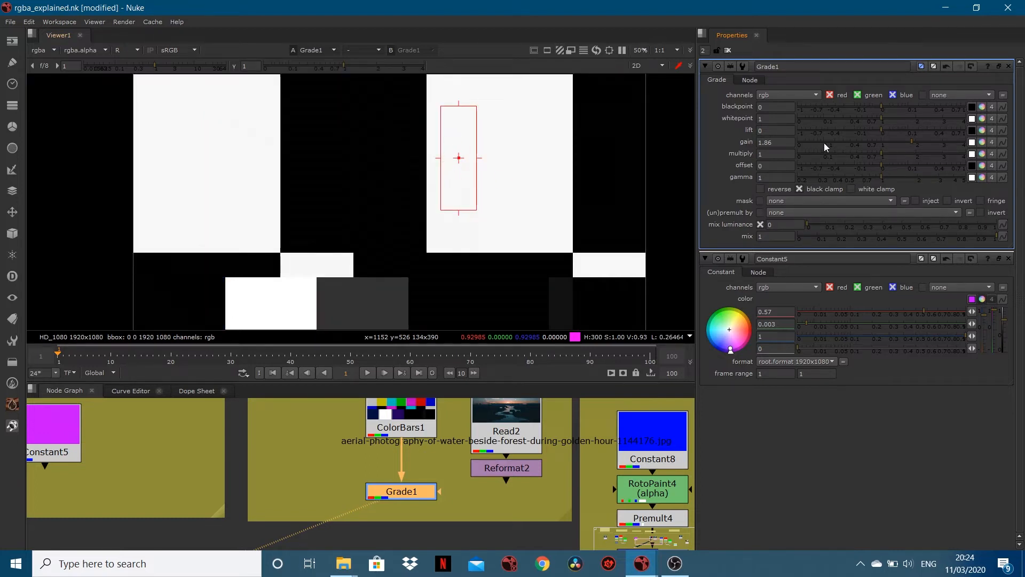
pyautogui.press('d')
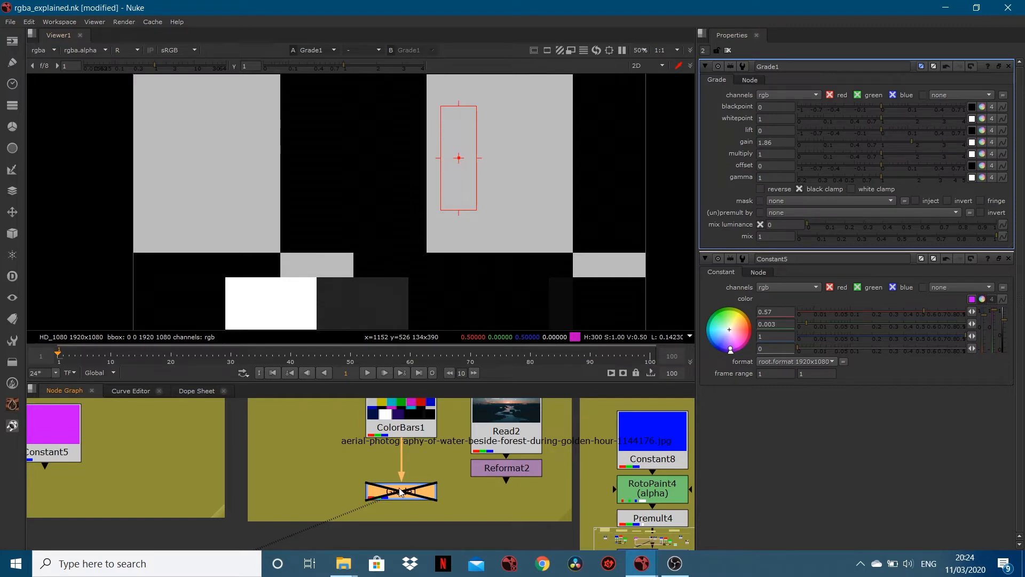
pyautogui.press('d')
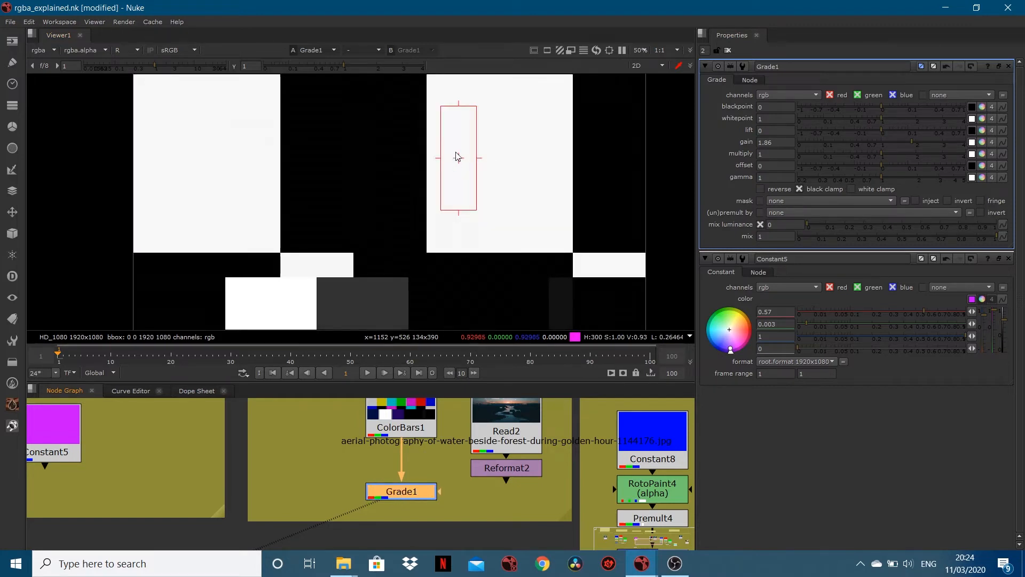
# - Lower Grade1's gain to 0.6, raise it to 2.08, and return the viewer to full RGB
pyautogui.moveTo(879, 145)
pyautogui.mouseDown()
pyautogui.moveTo(804, 145)
pyautogui.moveTo(926, 154)
pyautogui.moveTo(861, 153)
pyautogui.mouseUp()
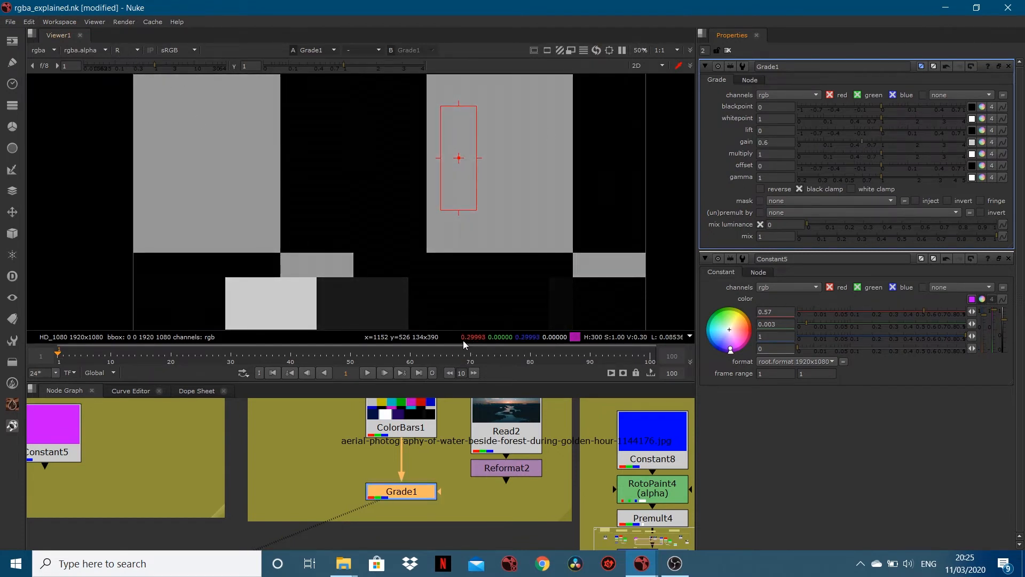
pyautogui.moveTo(850, 143); pyautogui.dragTo(920, 142)
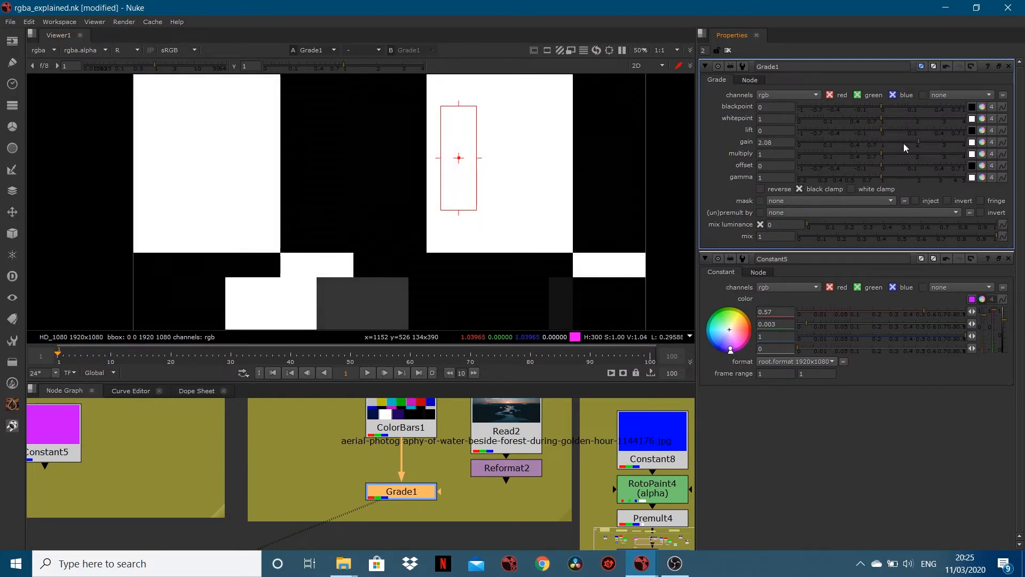
pyautogui.press('r')
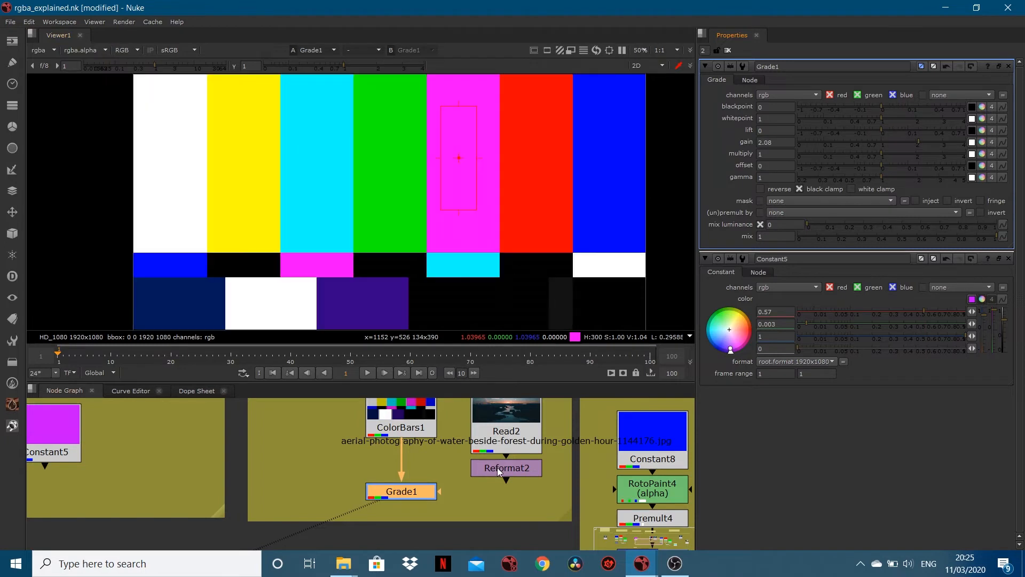
# - Display Reformat2 fitted in the viewer, sample a point at the sun, and compare the red channel with full RGB
pyautogui.click(498, 469)
pyautogui.press('1')
pyautogui.press('f')
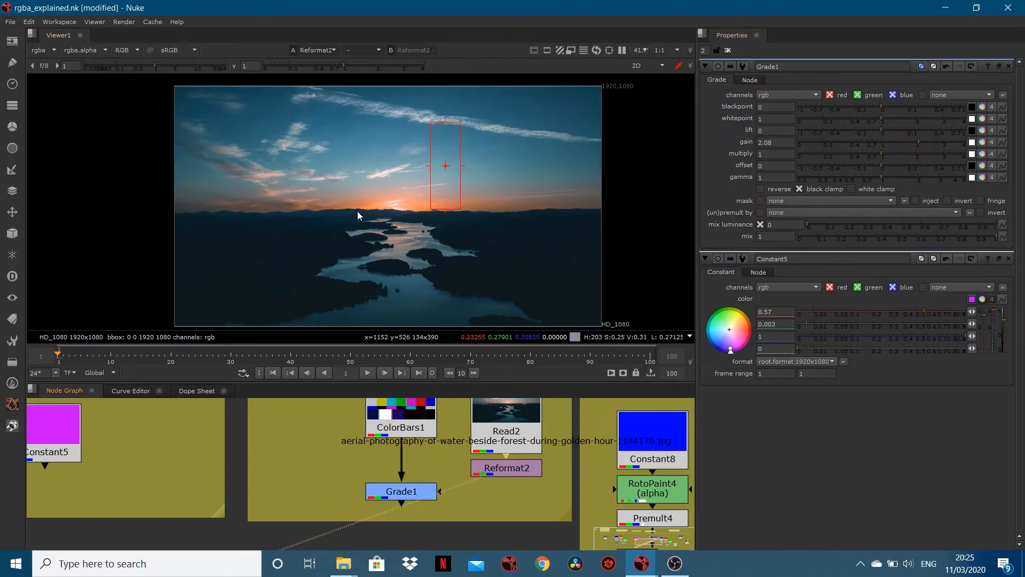
pyautogui.press('r')
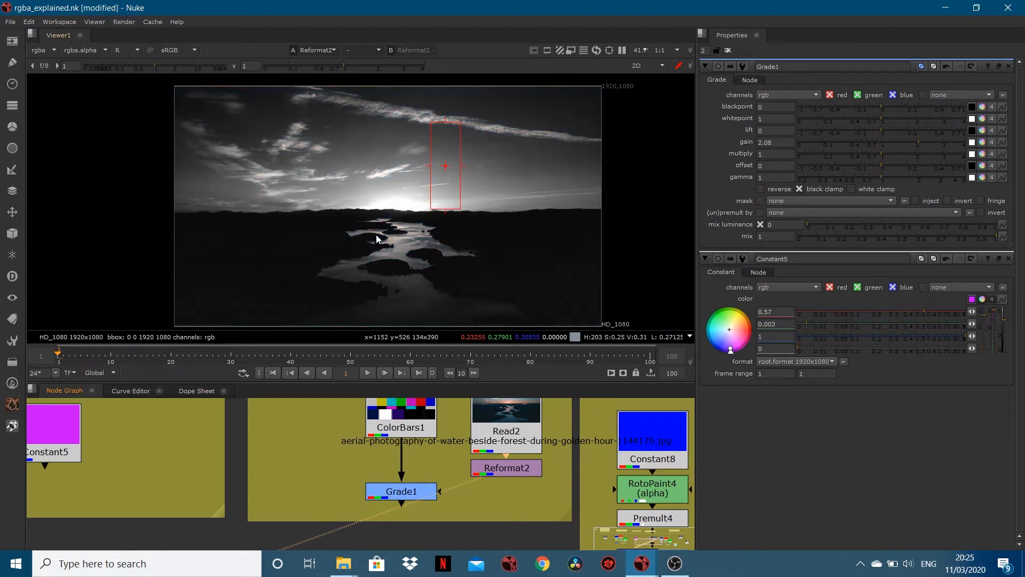
pyautogui.press('r')
pyautogui.press('r')
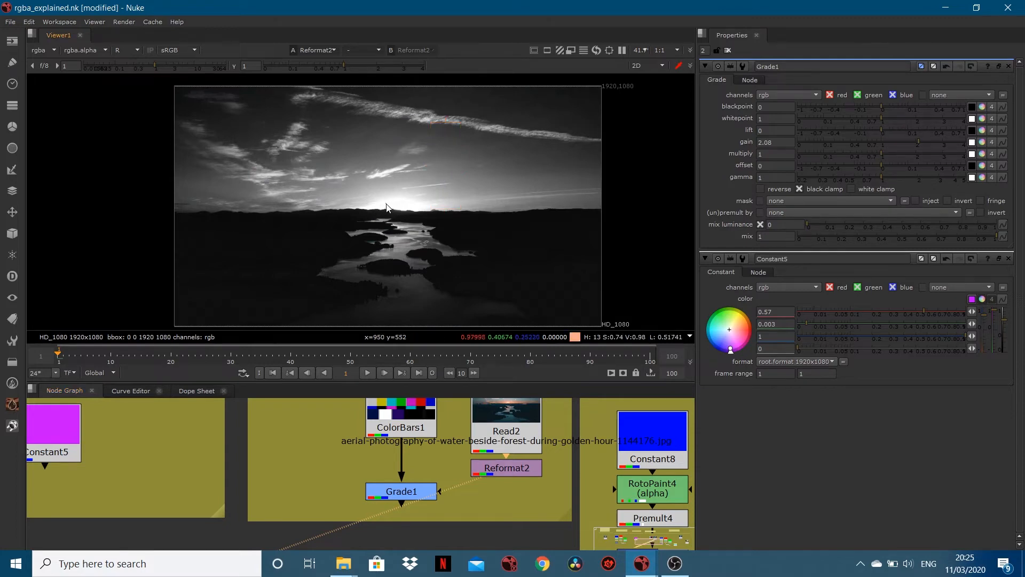
pyautogui.press('r')
# - Examine the sunset image's green and blue channels and compare them with full RGB
pyautogui.press('g')
pyautogui.press('g')
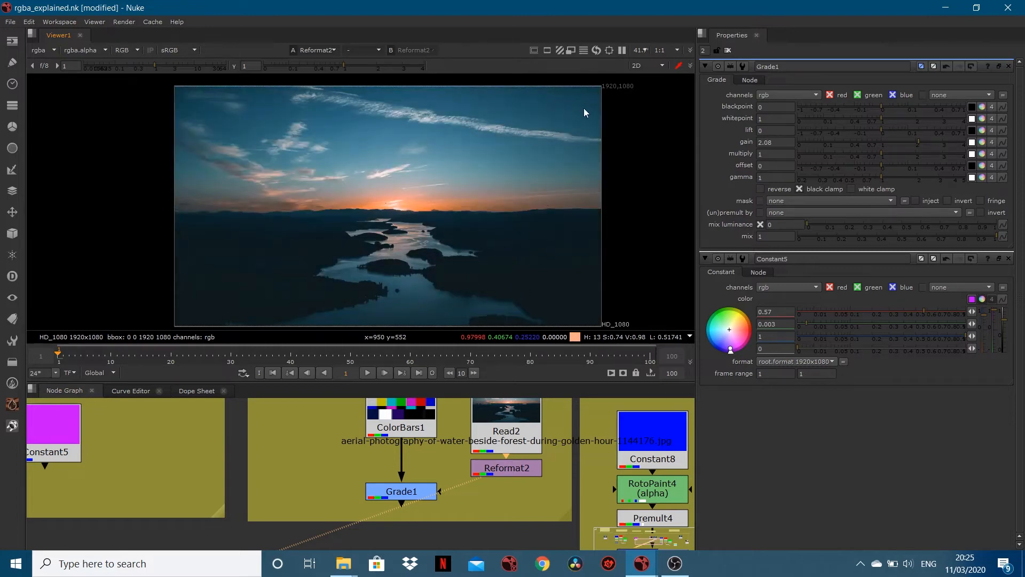
pyautogui.press('b')
pyautogui.press('b')
pyautogui.press('g')
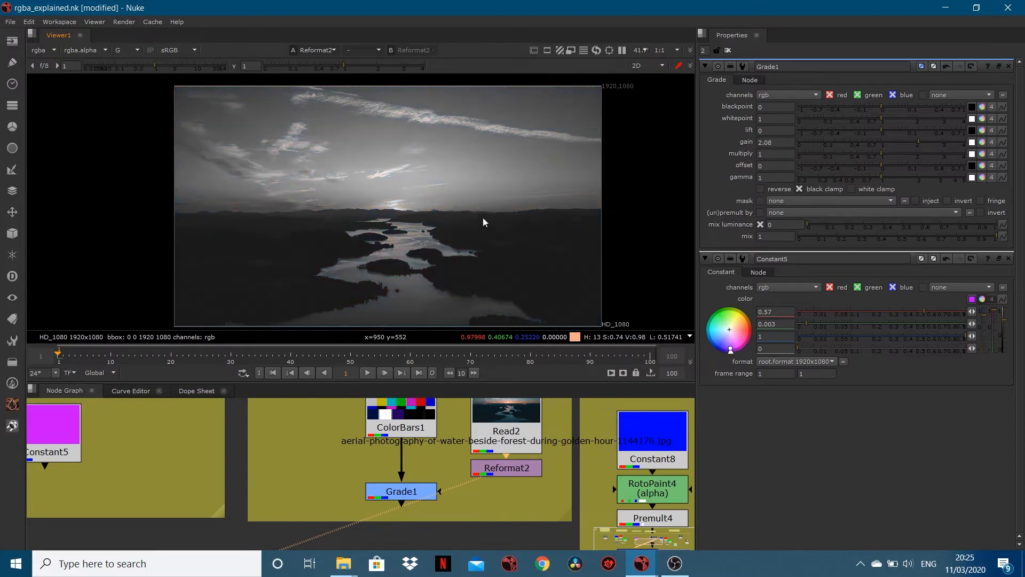
pyautogui.press('b')
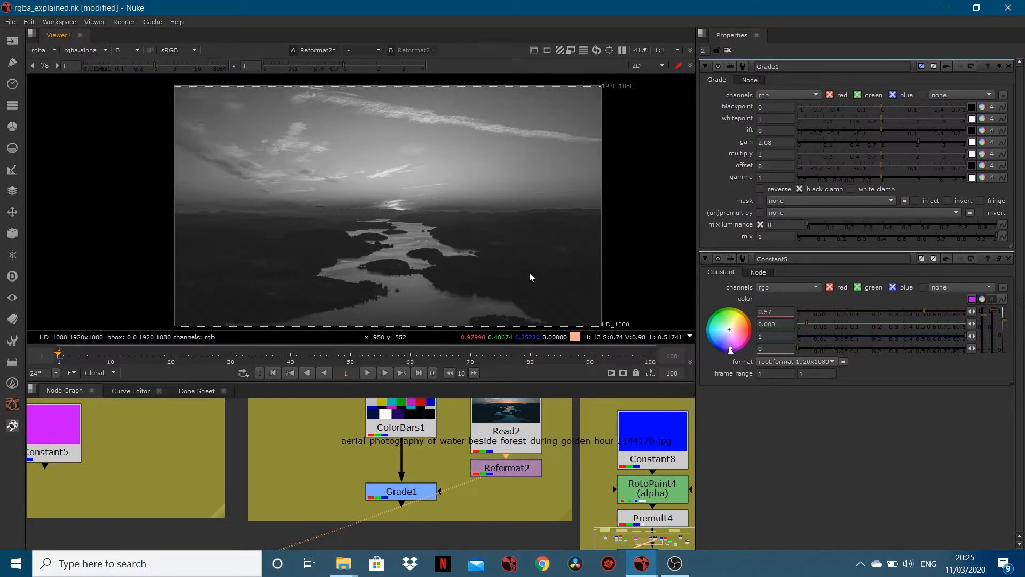
pyautogui.press('b')
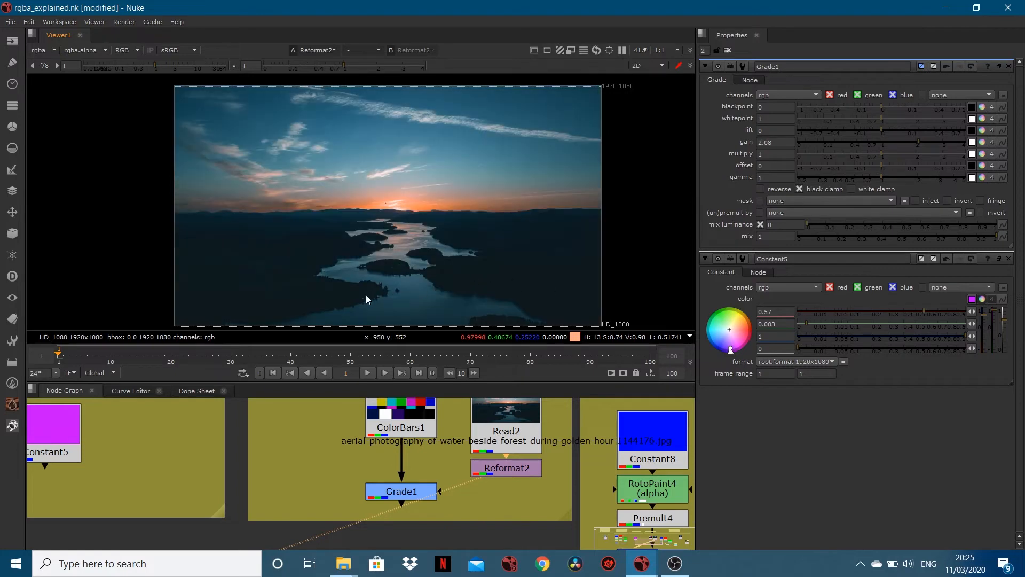
# - Compare the sunset image's blue channel with its red channel and return to full RGB
pyautogui.press('b')
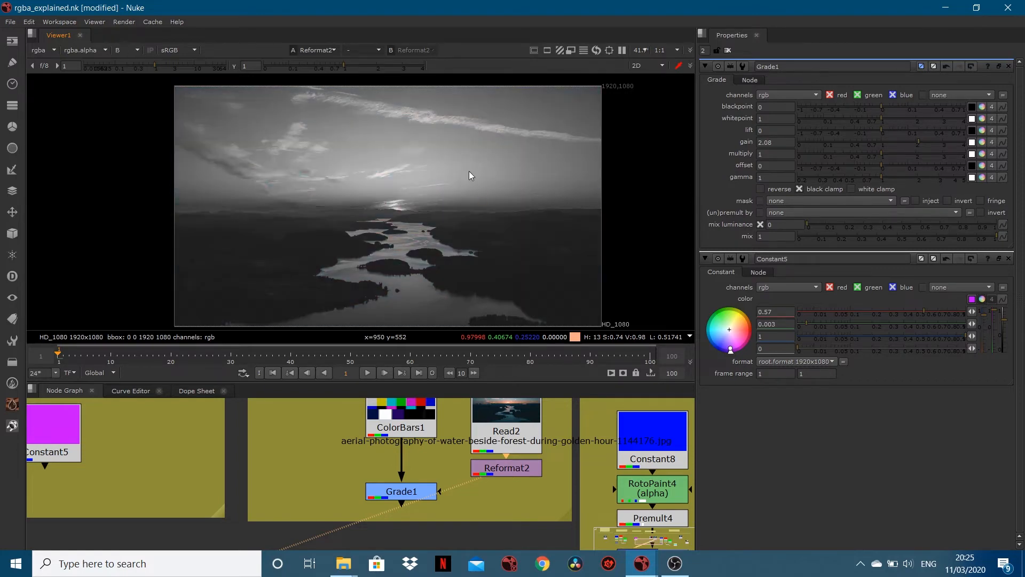
pyautogui.press('r')
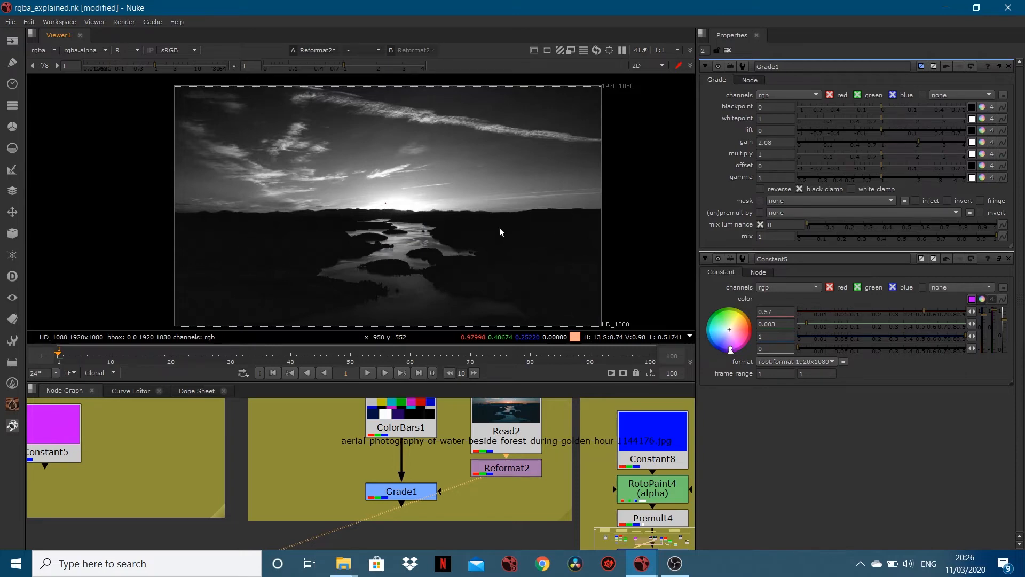
pyautogui.press('b')
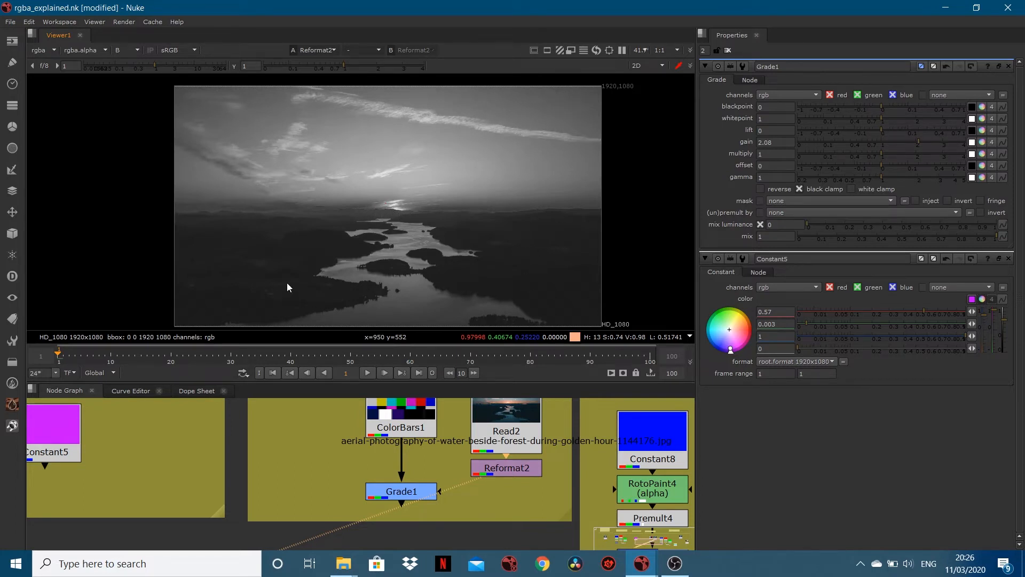
pyautogui.press('b')
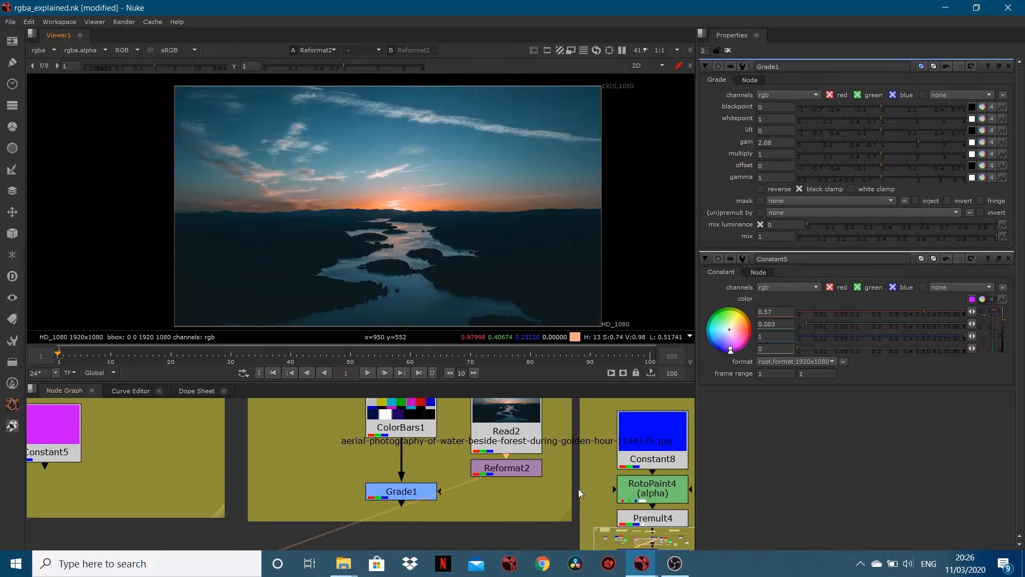
# - Display Merge4 of RGBA Explainer 5 in the viewer and move the Viewer1 node clear of the merge nodes
pyautogui.moveTo(577, 488); pyautogui.dragTo(401, 476, button='middle')
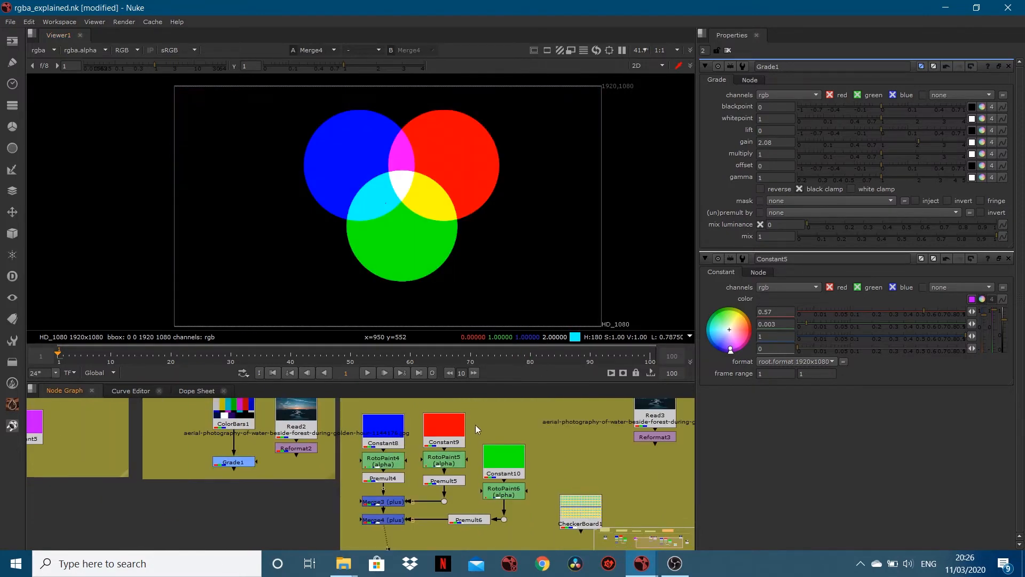
pyautogui.scroll(-5, 417, 479)
pyautogui.scroll(3, 428, 461)
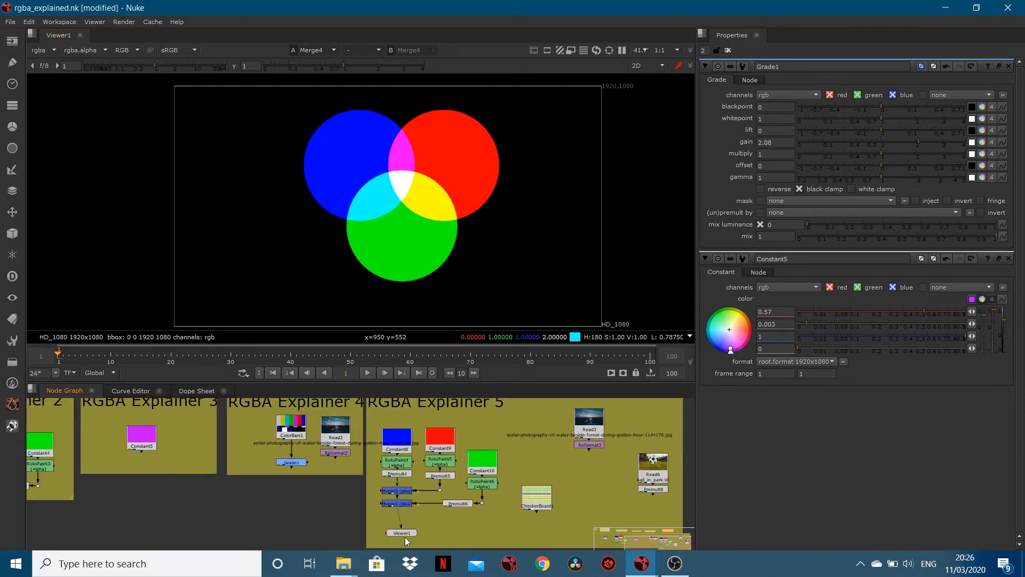
pyautogui.moveTo(405, 536); pyautogui.dragTo(346, 524)
pyautogui.scroll(3, 389, 451)
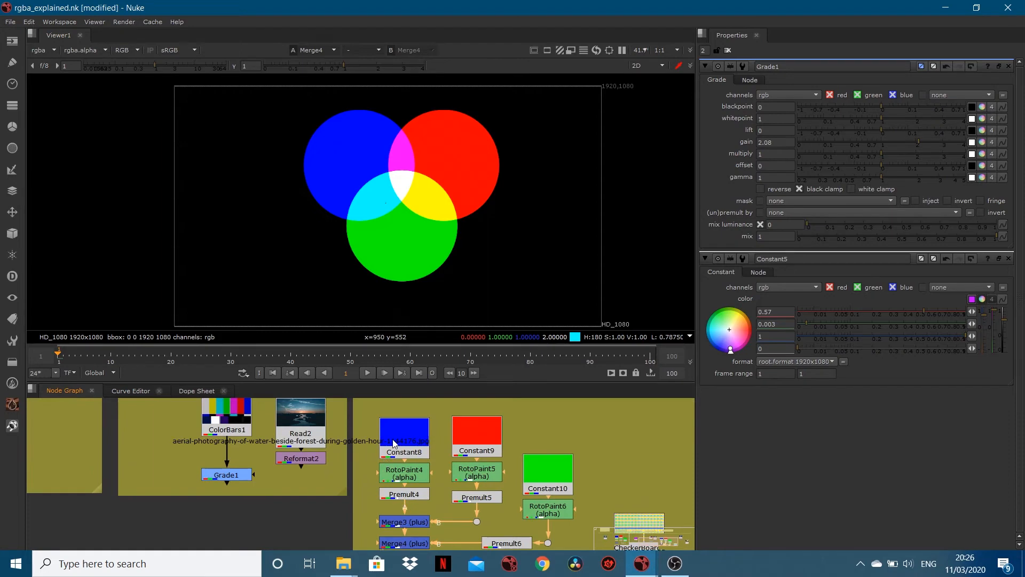
# - Display the blue Constant8 node in the viewer
pyautogui.scroll(5, 396, 456)
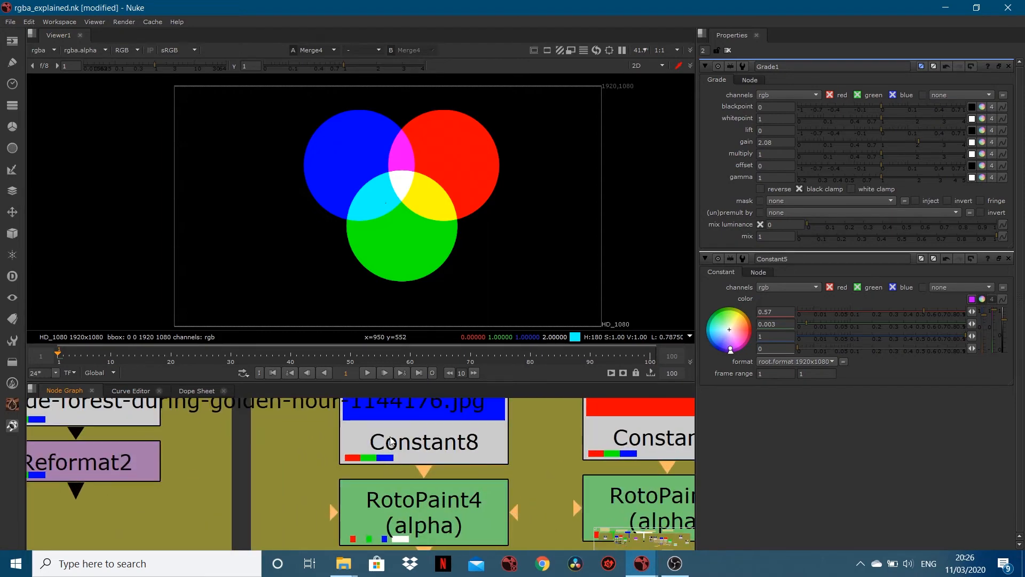
pyautogui.scroll(-3, 408, 424)
pyautogui.click(399, 412)
pyautogui.hotkey('alt', 'i')
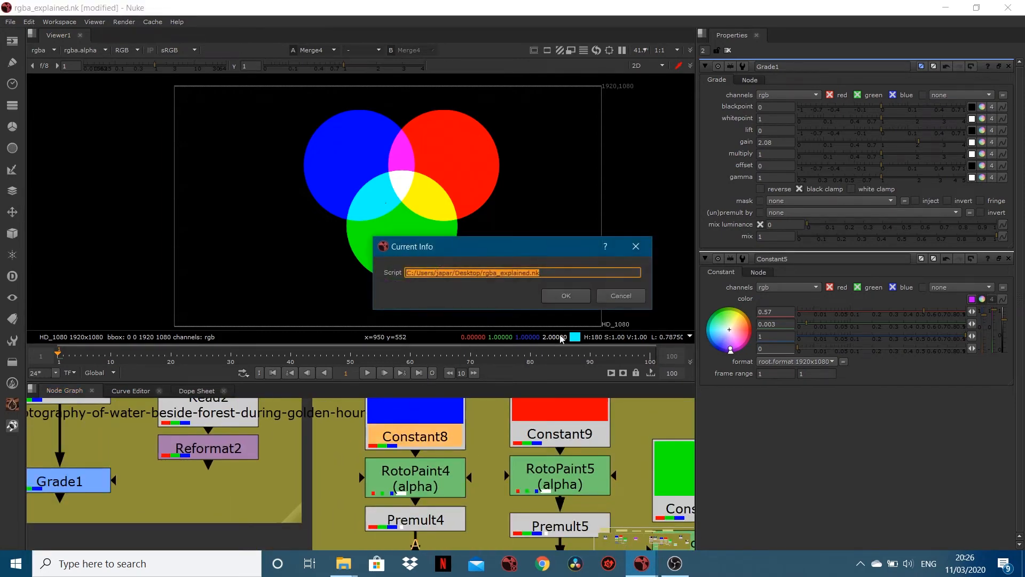
pyautogui.click(619, 296)
pyautogui.press('1')
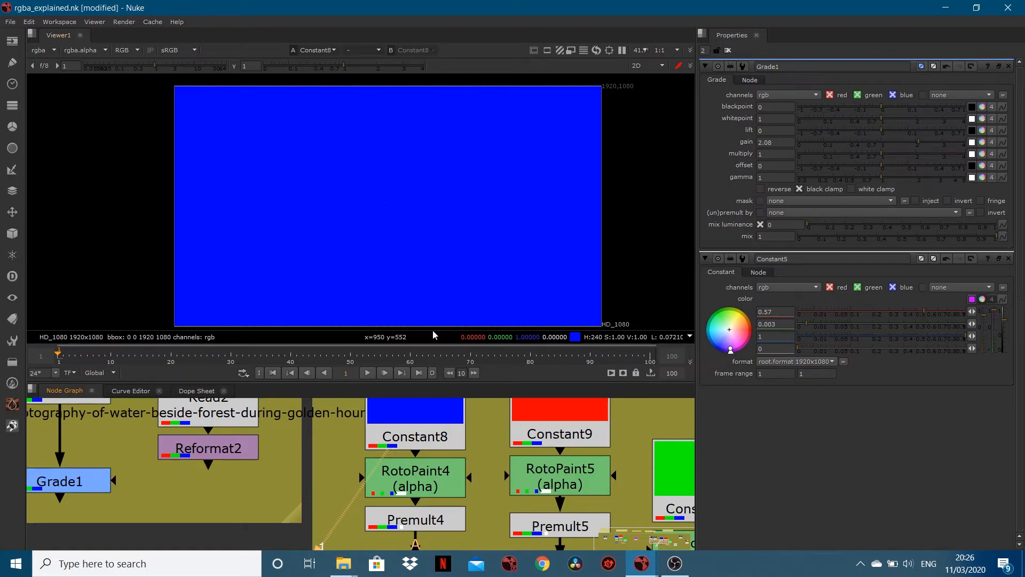
# - Compare RotoPaint4 with Constant8 in the viewer and show Constant8's alpha channel
pyautogui.click(401, 480)
pyautogui.press('1')
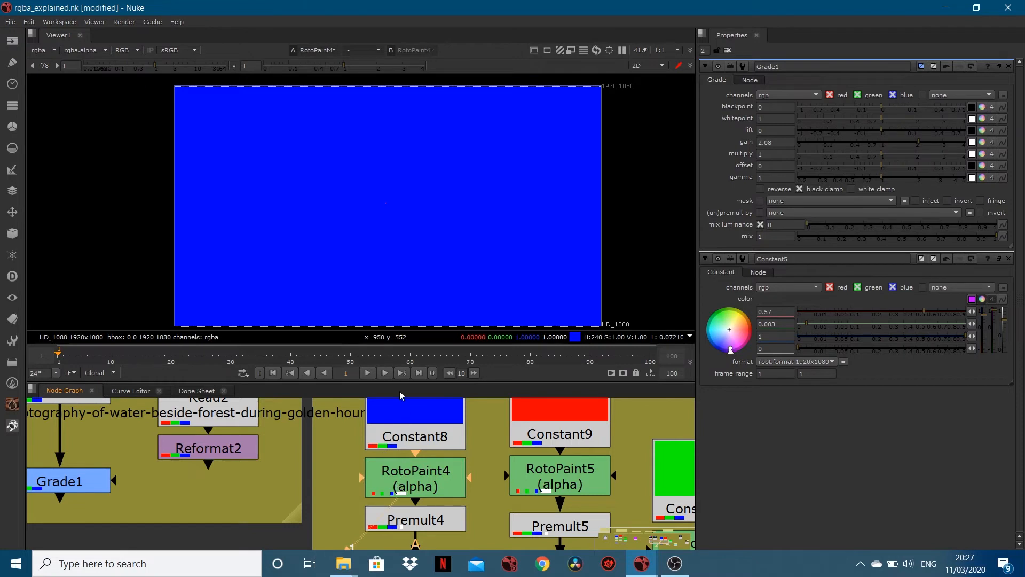
pyautogui.click(411, 435)
pyautogui.press('1')
pyautogui.click(127, 52)
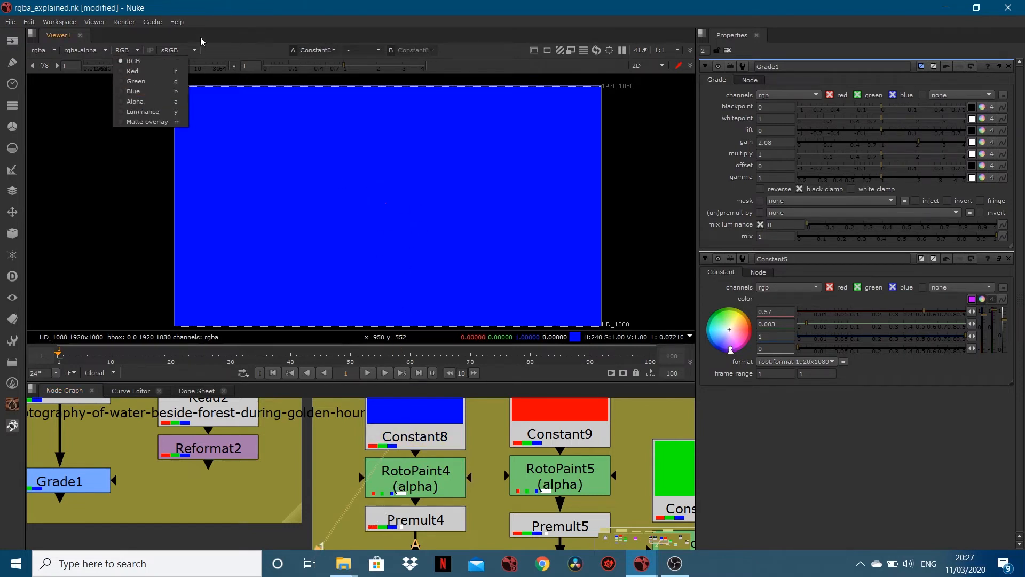
pyautogui.click(276, 122)
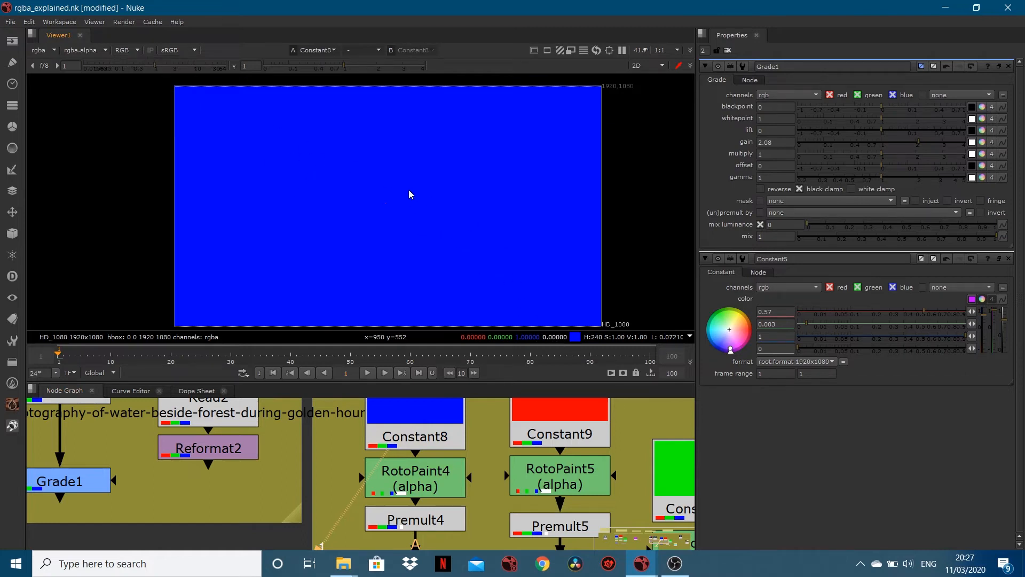
pyautogui.press('a')
pyautogui.moveTo(294, 130); pyautogui.dragTo(480, 285)
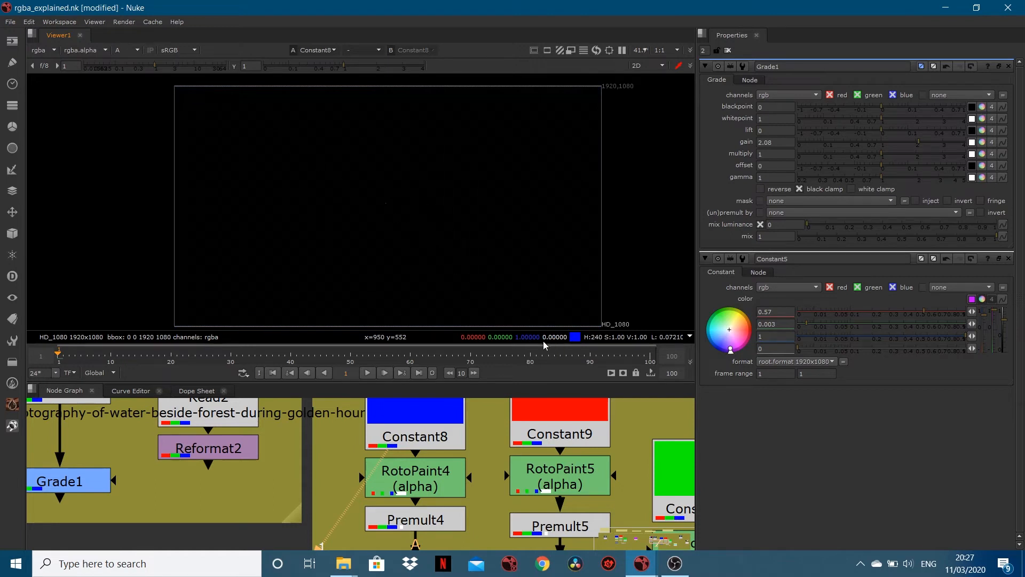
# - Display RotoPaint4's alpha channel and sample one area outside the circle and one inside it
pyautogui.click(397, 479)
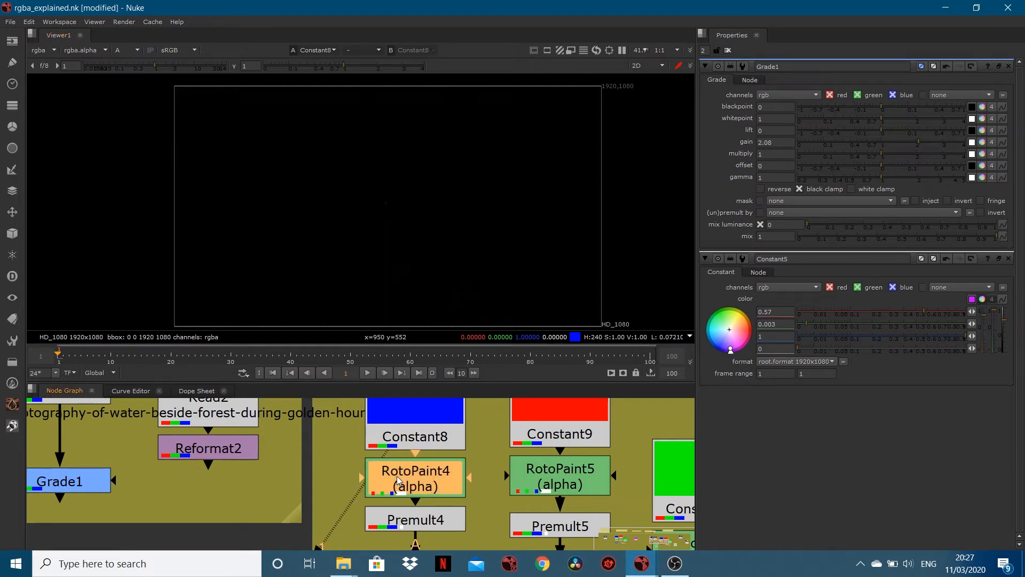
pyautogui.press('1')
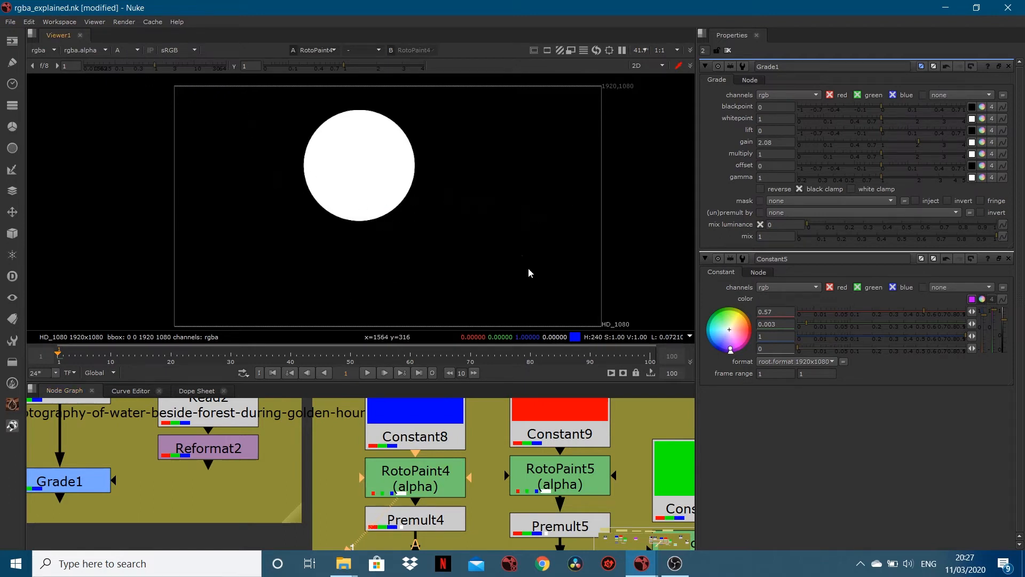
pyautogui.keyDown('ctrl'); pyautogui.moveTo(509, 204); pyautogui.dragTo(555, 279); pyautogui.keyUp('ctrl')
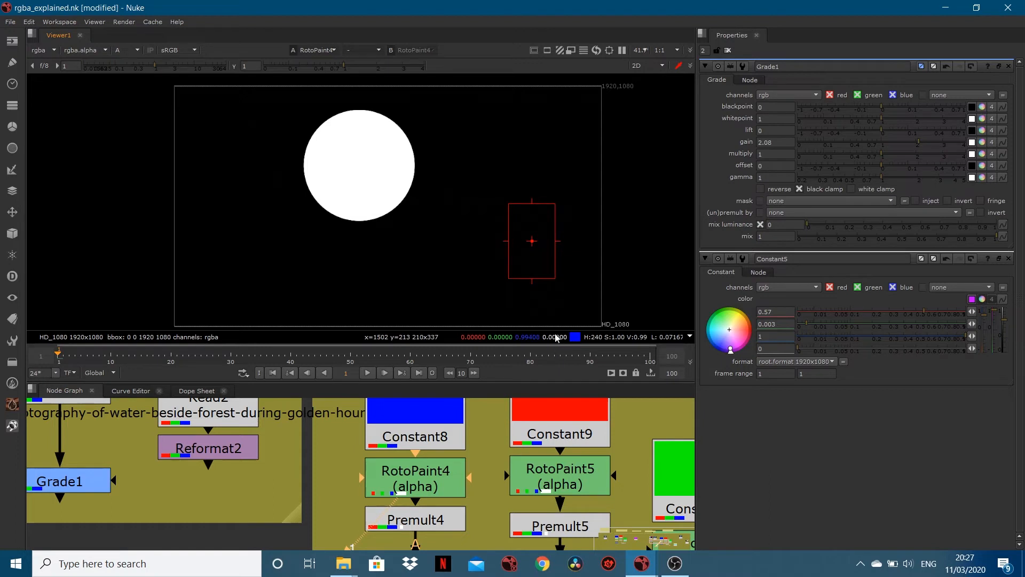
pyautogui.keyDown('ctrl'); pyautogui.moveTo(343, 142); pyautogui.dragTo(365, 171); pyautogui.keyUp('ctrl')
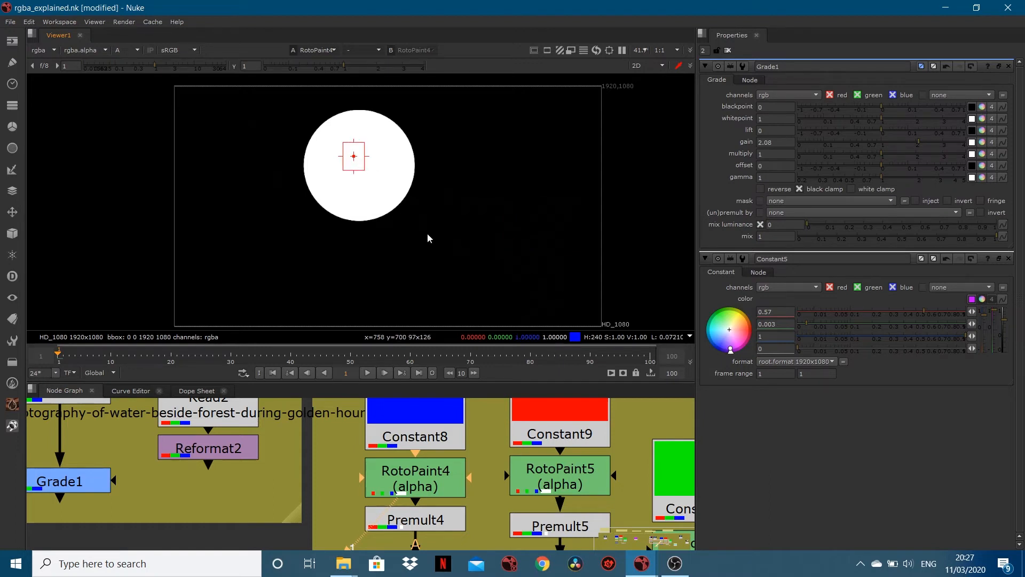
# - Open RotoPaint4's properties, and display Premult4 in full RGB with a check of its alpha channel
pyautogui.doubleClick(422, 488)
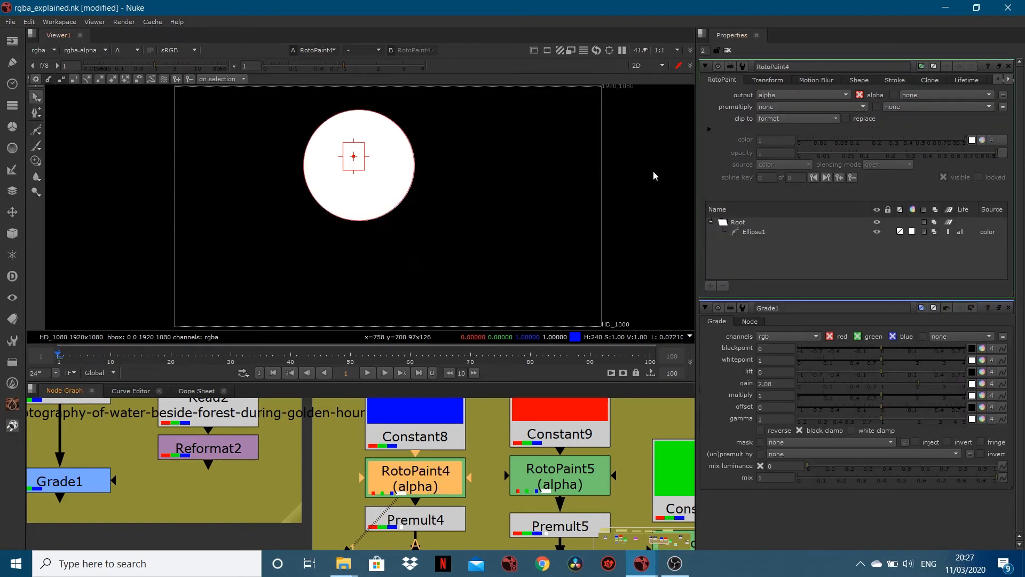
pyautogui.press('a')
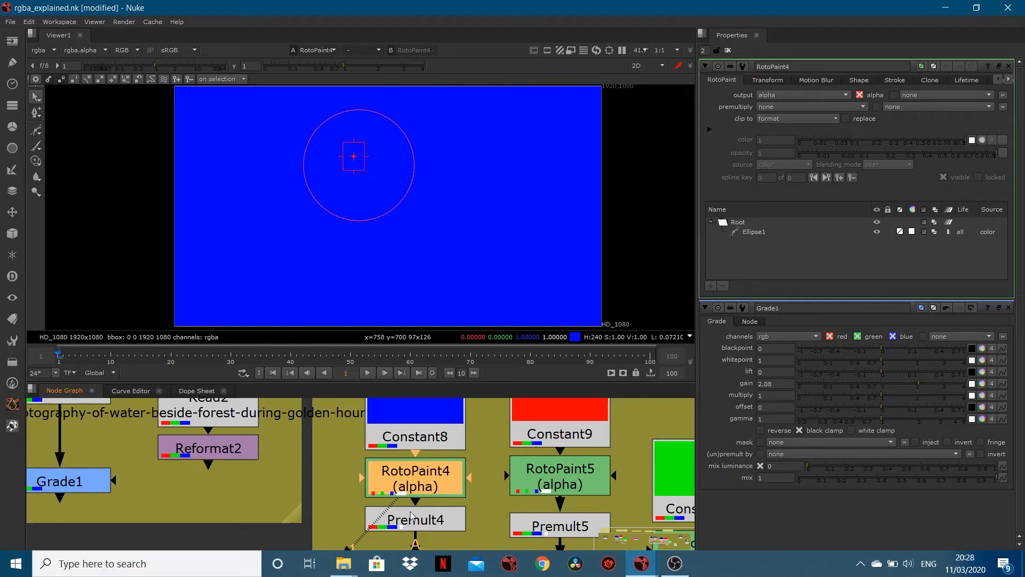
pyautogui.click(410, 516)
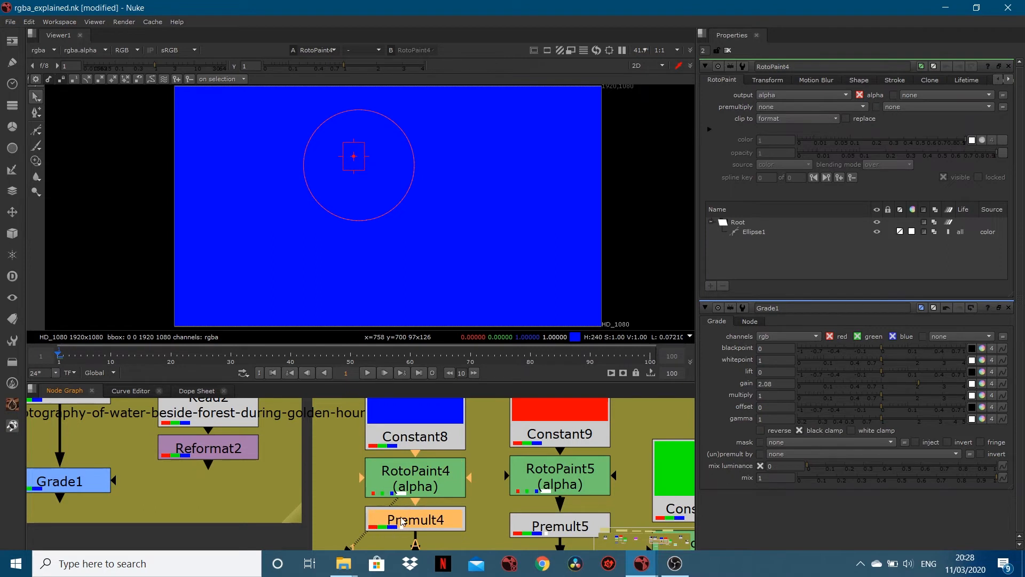
pyautogui.press('1')
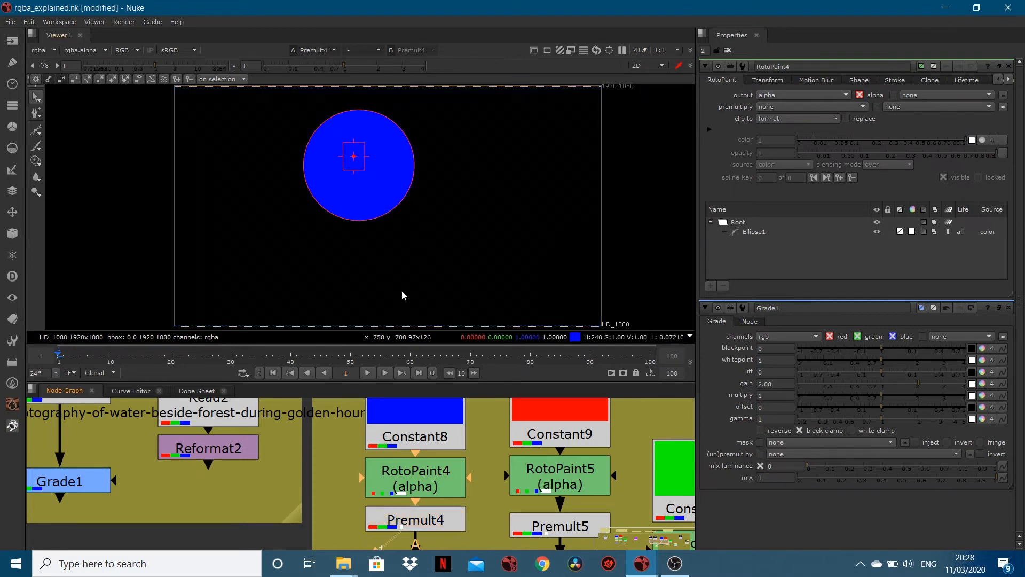
pyautogui.press('a')
pyautogui.press('a')
# - Display the red Constant9 node and compare its full RGB with its alpha channel
pyautogui.scroll(-2, 443, 434)
pyautogui.moveTo(482, 497); pyautogui.dragTo(391, 474, button='middle')
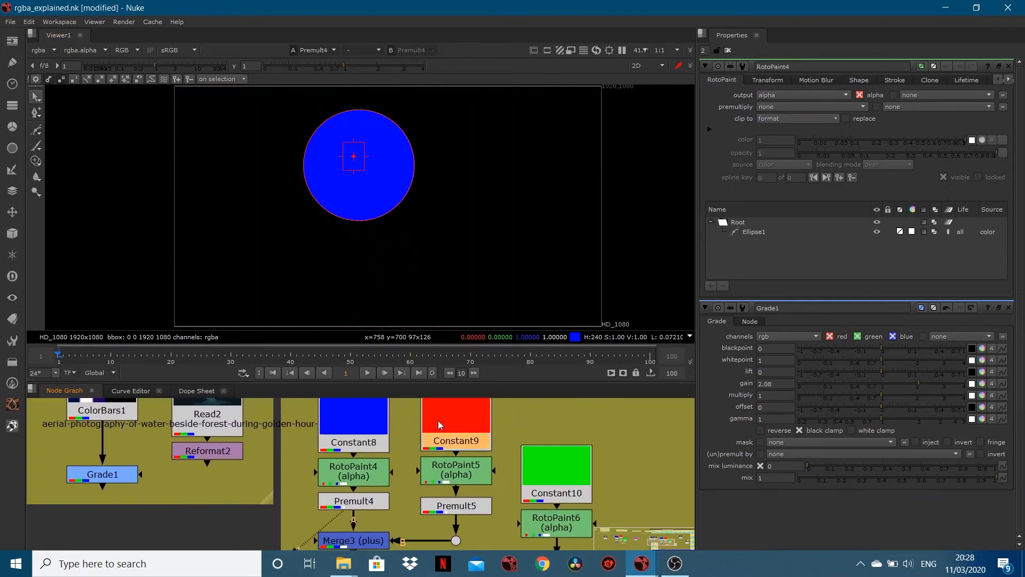
pyautogui.press('1')
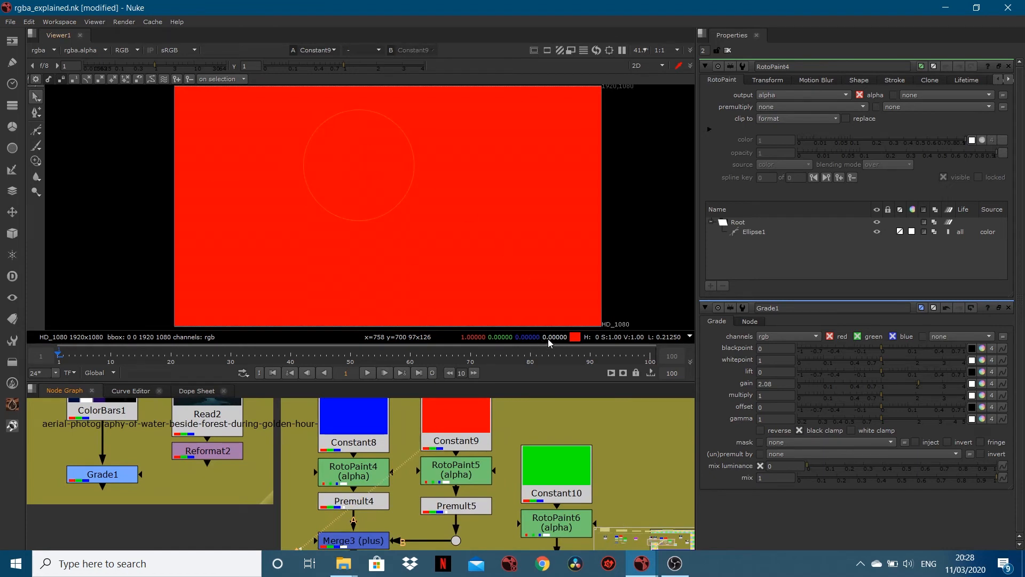
pyautogui.press('a')
pyautogui.press('a')
pyautogui.press('a')
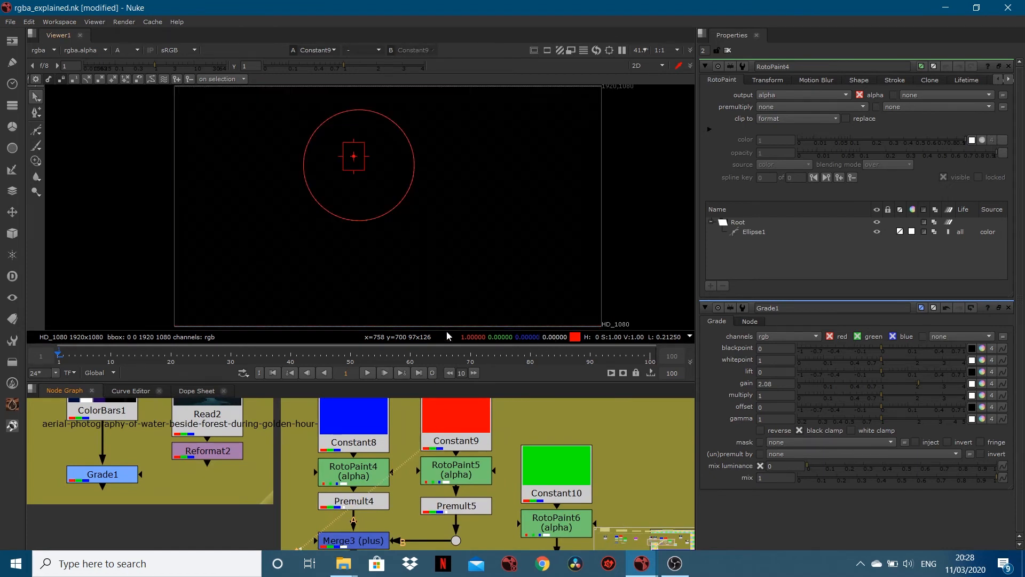
# - Clear all open node properties, display RotoPaint5's alpha channel and open that node's properties
pyautogui.click(727, 50)
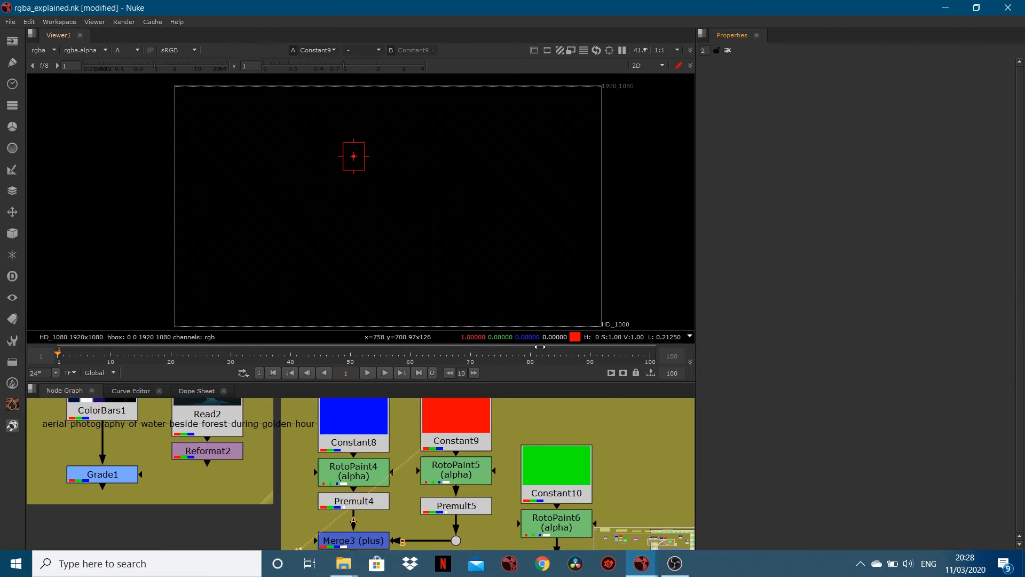
pyautogui.click(442, 471)
pyautogui.scroll(3, 443, 476)
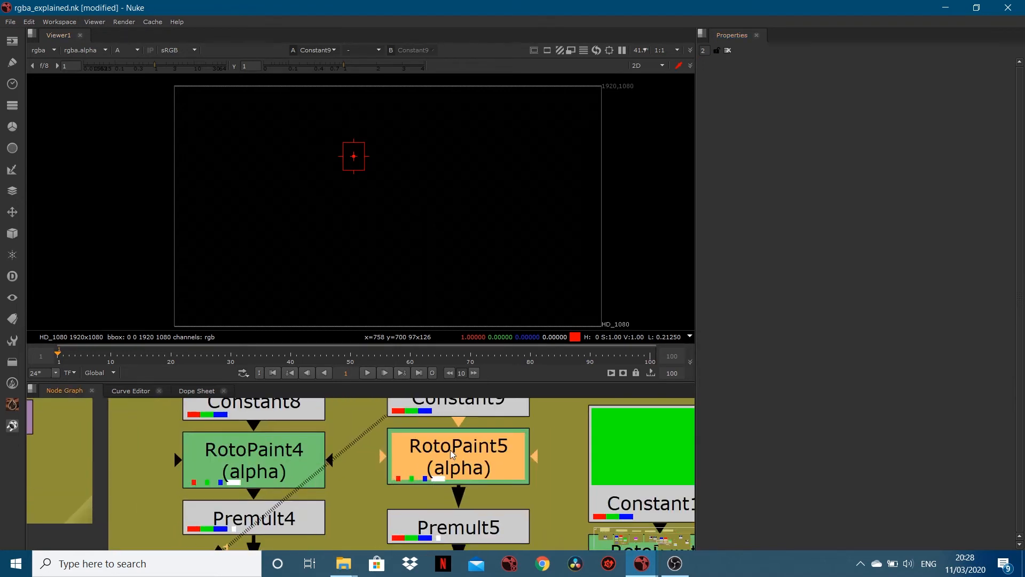
pyautogui.press('1')
pyautogui.doubleClick(433, 454)
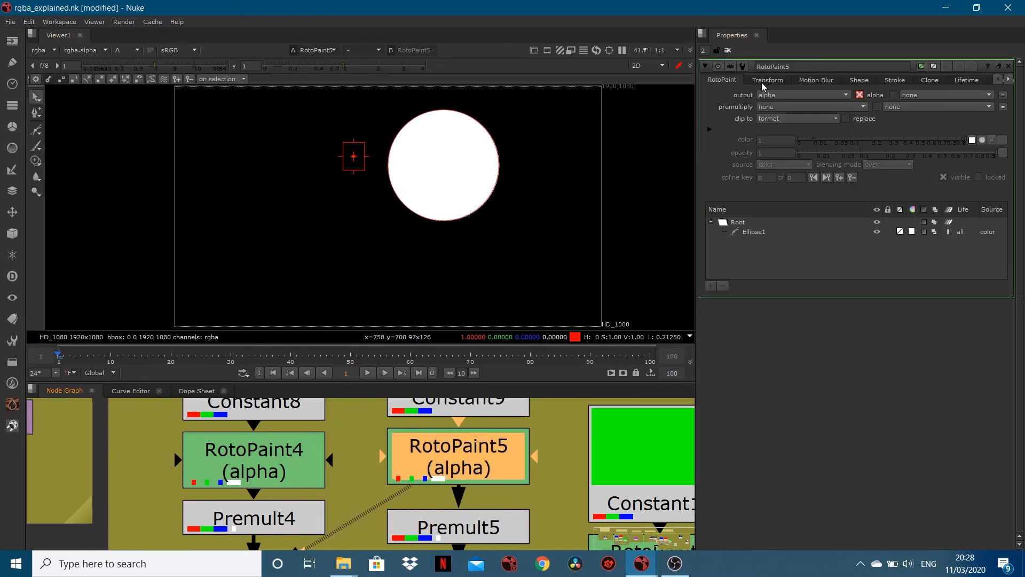
# - Display Premult5 in full RGB and compare it with the unpremultiplied RotoPaint5
pyautogui.click(439, 522)
pyautogui.press('1')
pyautogui.press('a')
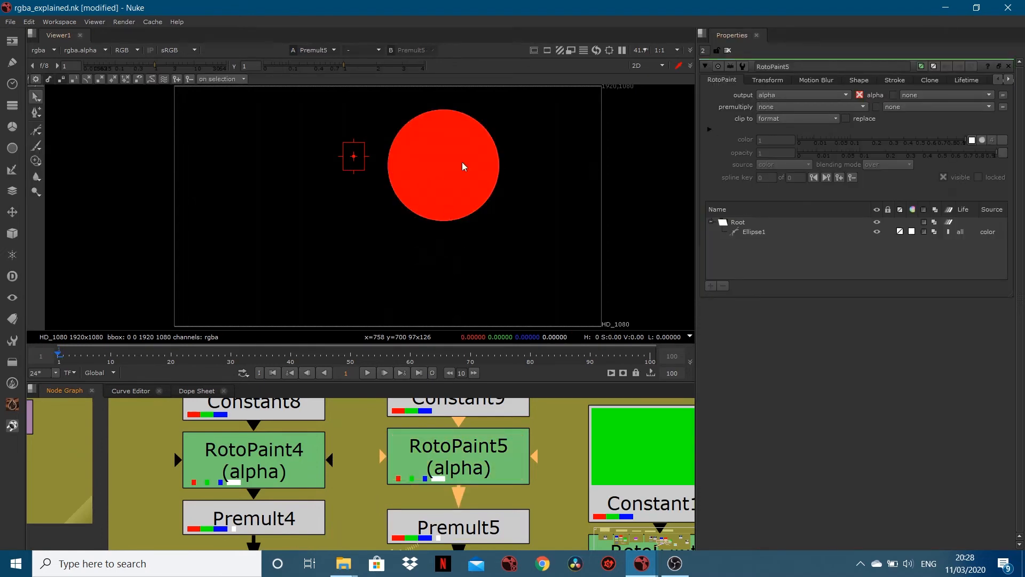
pyautogui.click(429, 451)
pyautogui.press('1')
pyautogui.click(418, 518)
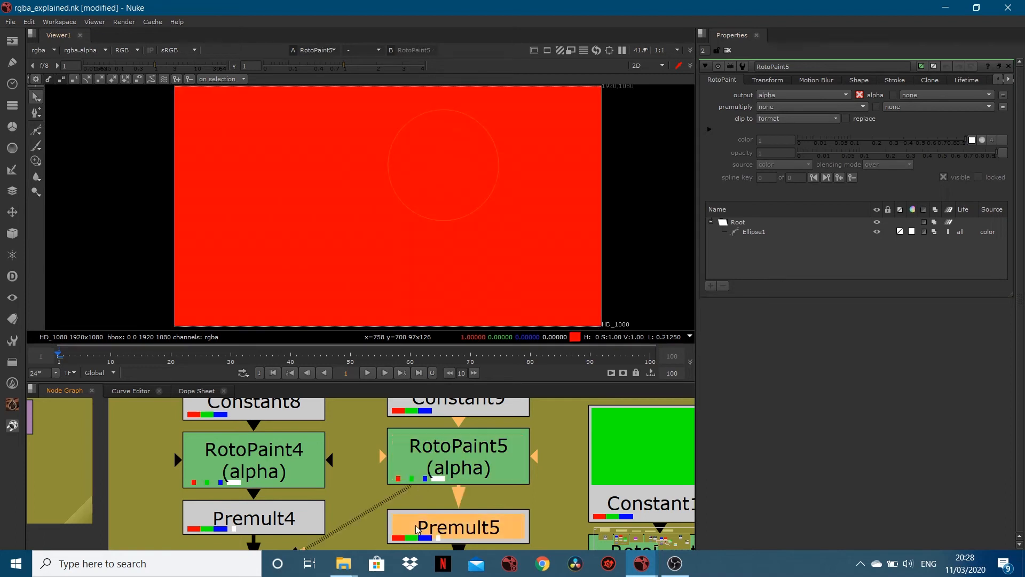
pyautogui.press('1')
# - Display Merge3 in the viewer to examine the blue and red circles added together
pyautogui.scroll(-2, 435, 270)
pyautogui.scroll(-3, 472, 460)
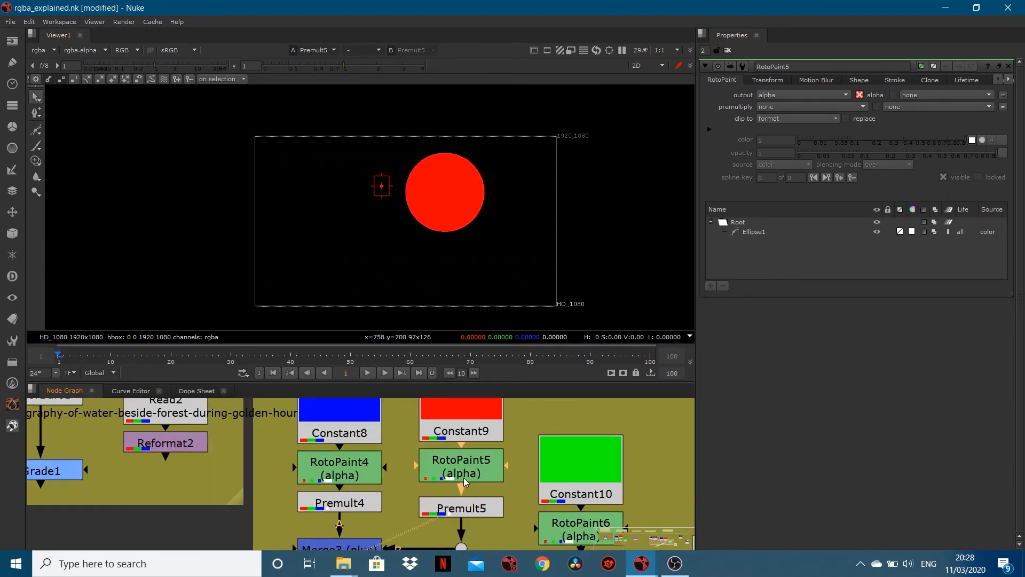
pyautogui.moveTo(449, 510); pyautogui.dragTo(455, 445, button='middle')
pyautogui.click(361, 473)
pyautogui.press('1')
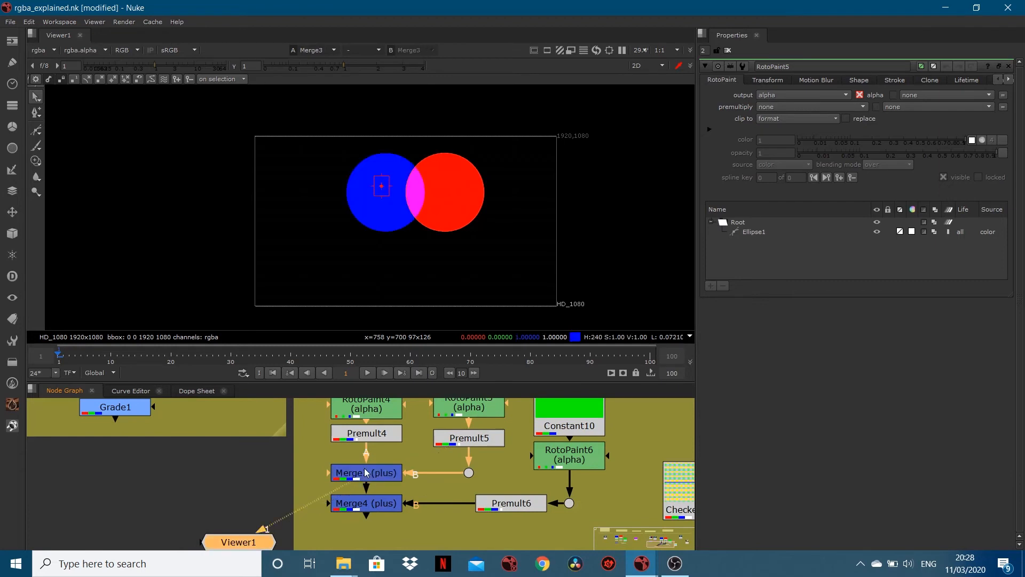
# - Trace the green branch through Constant10 and RotoPaint6, and display Merge4 in the viewer
pyautogui.click(556, 428)
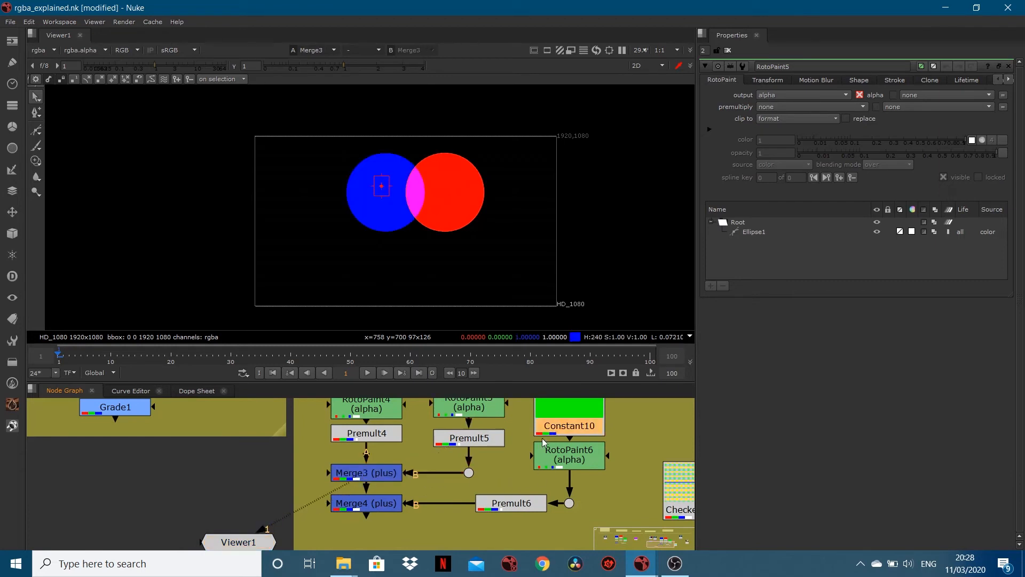
pyautogui.click(567, 467)
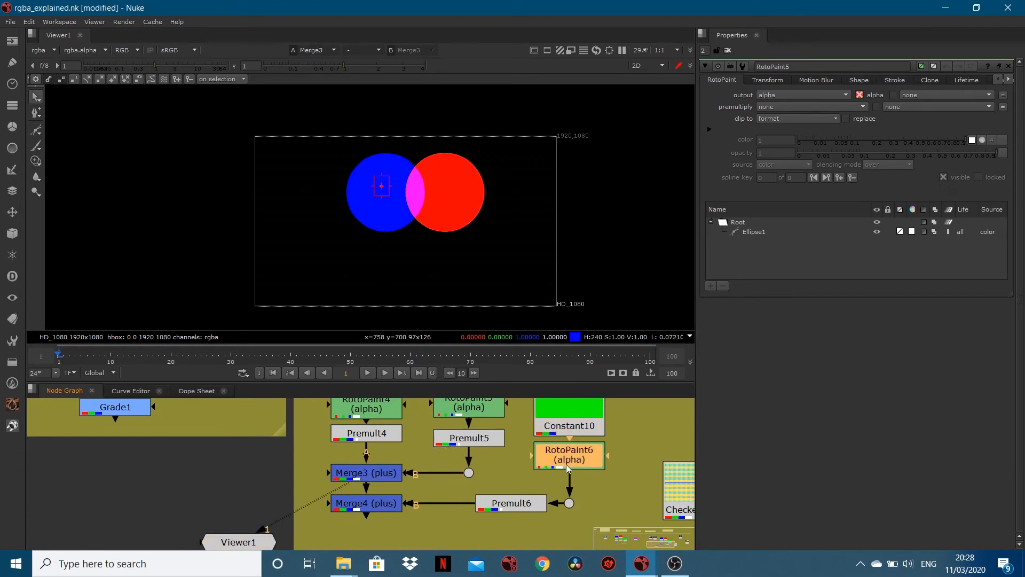
pyautogui.scroll(3, 564, 470)
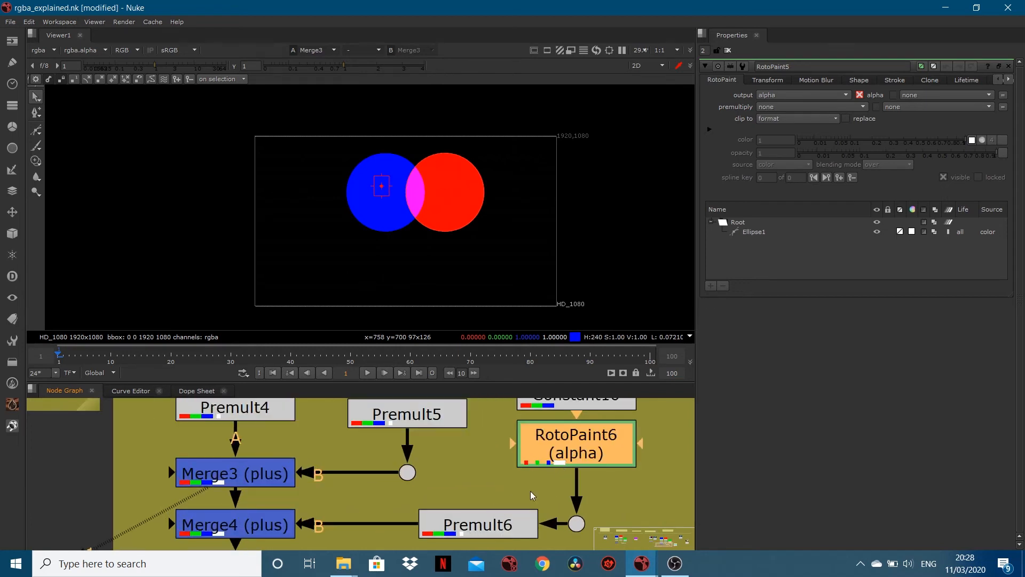
pyautogui.scroll(-1, 286, 470)
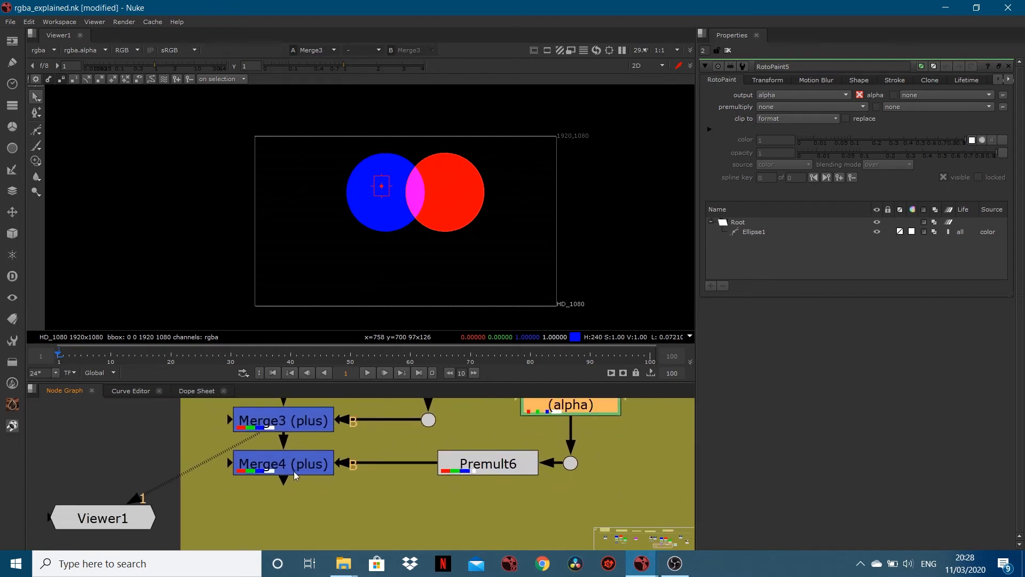
pyautogui.click(293, 471)
pyautogui.press('1')
# - Move the Viewer1 node below Reformat3 in RGBA Explainer 5 and display Reformat3 in the viewer
pyautogui.scroll(-2, 510, 448)
pyautogui.scroll(-4, 465, 471)
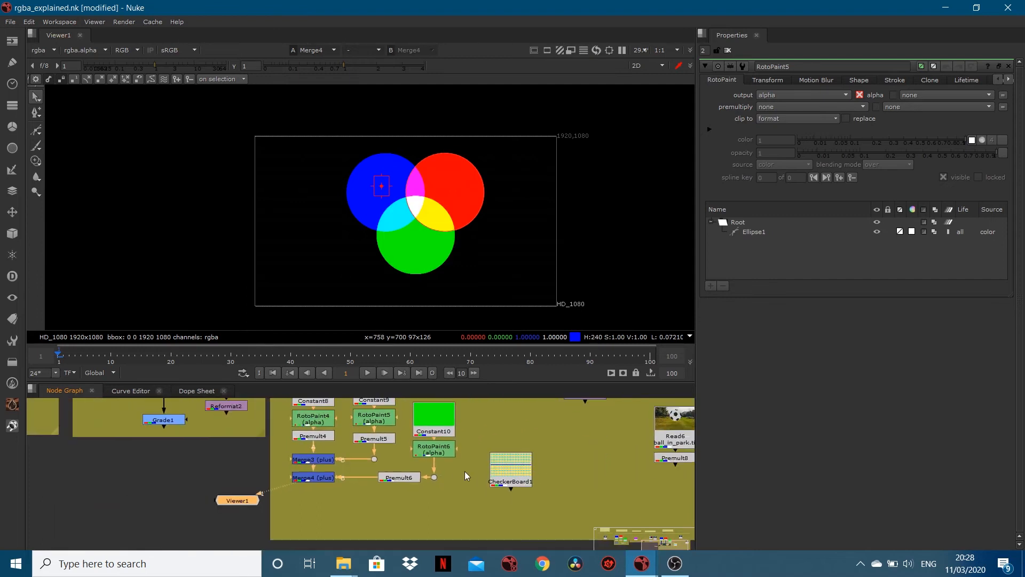
pyautogui.scroll(4, 349, 470)
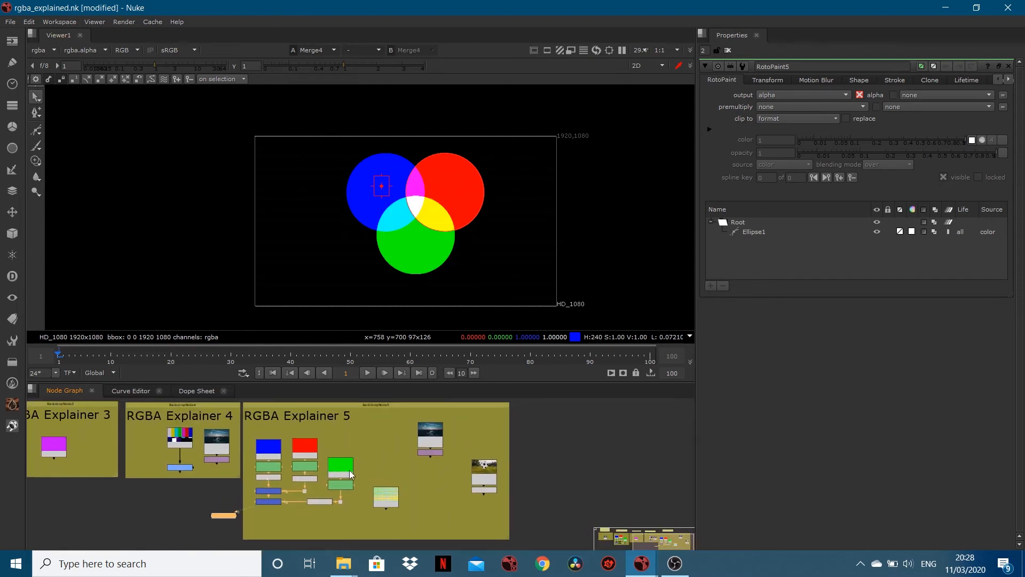
pyautogui.moveTo(183, 535); pyautogui.dragTo(499, 431)
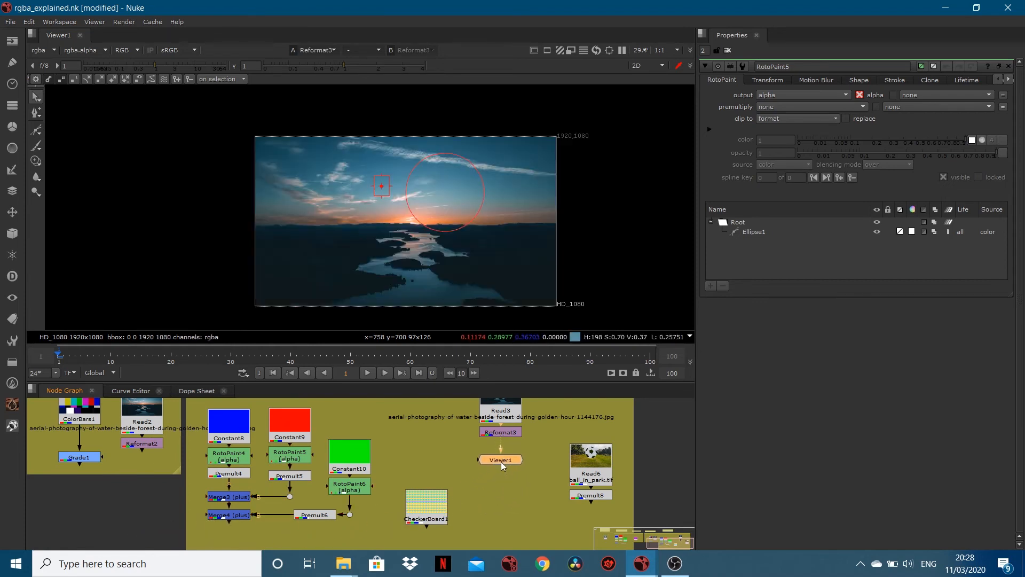
# - Examine the channel indicators on the Read3 and Reformat3 nodes up close
pyautogui.moveTo(511, 479); pyautogui.dragTo(463, 502, button='middle')
pyautogui.click(388, 523)
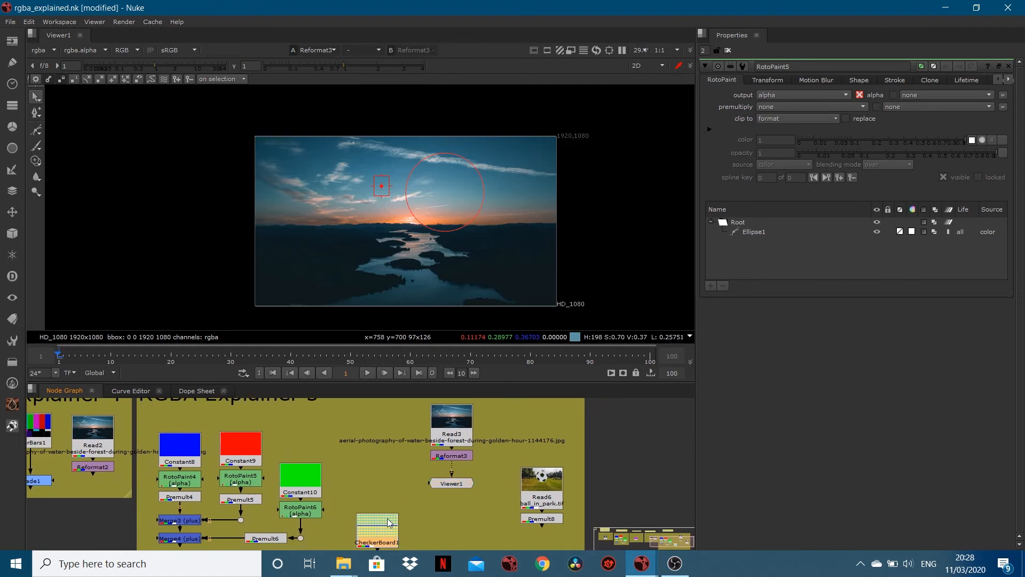
pyautogui.scroll(4, 464, 443)
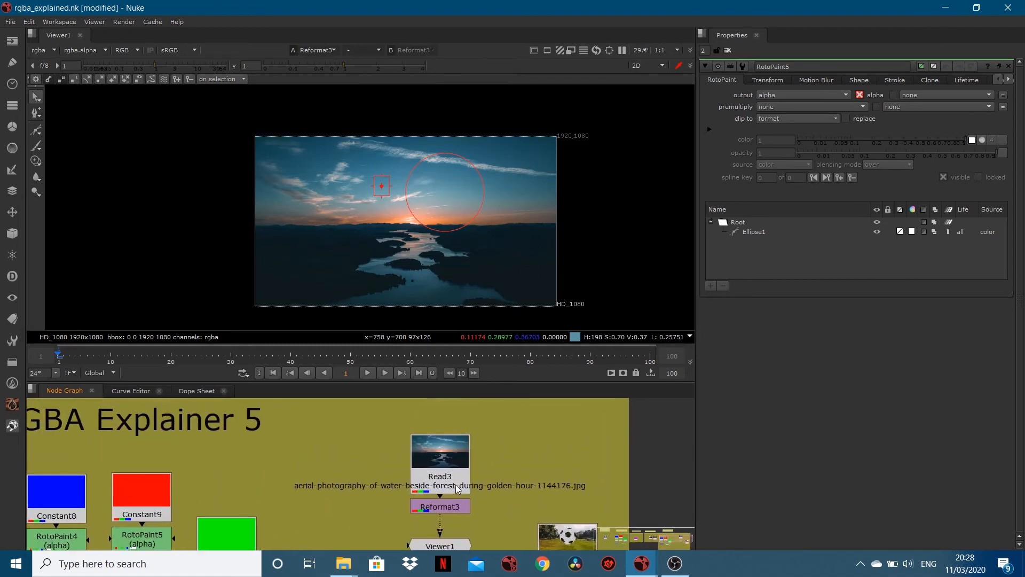
pyautogui.scroll(2, 454, 481)
pyautogui.scroll(5, 406, 489)
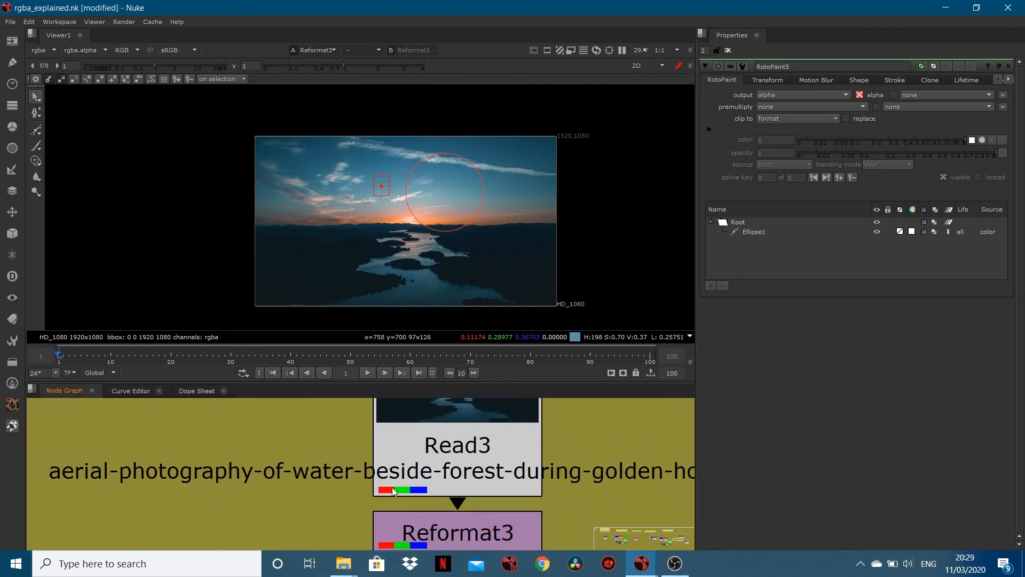
# - Show only Read3's properties and view the sunset image's red, green, blue and alpha channels one by one
pyautogui.doubleClick(413, 491)
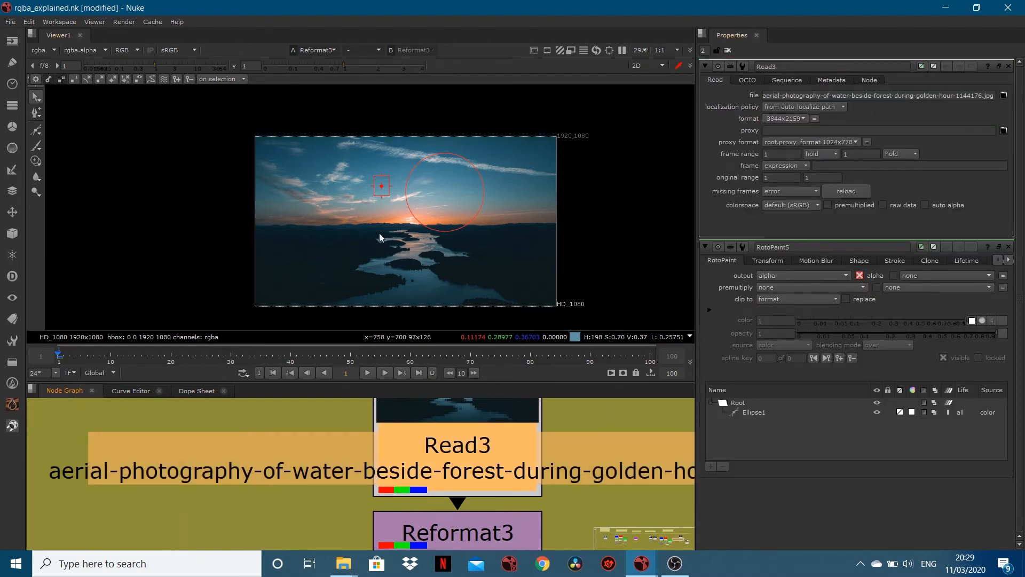
pyautogui.press('r')
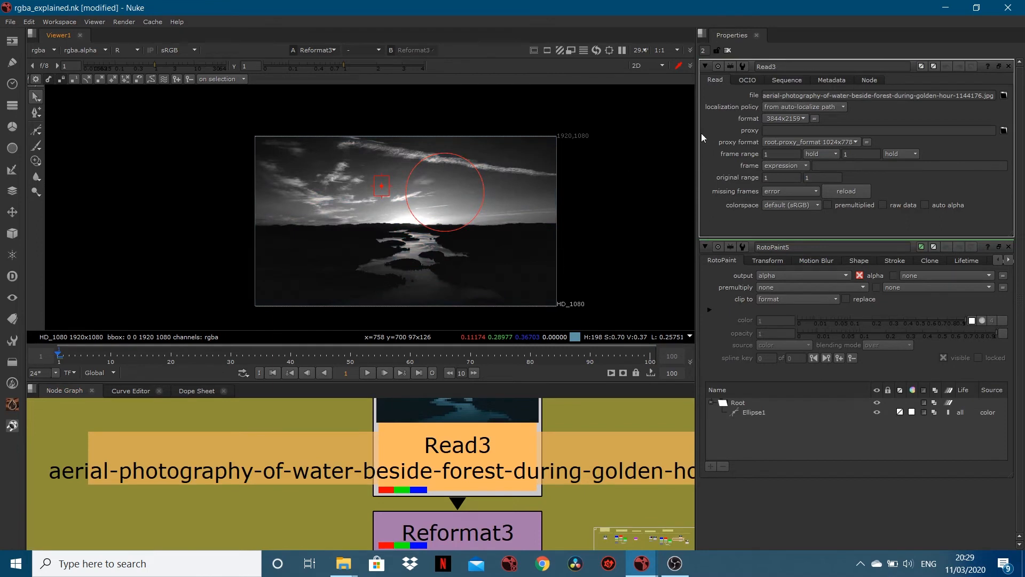
pyautogui.click(727, 50)
pyautogui.doubleClick(458, 406)
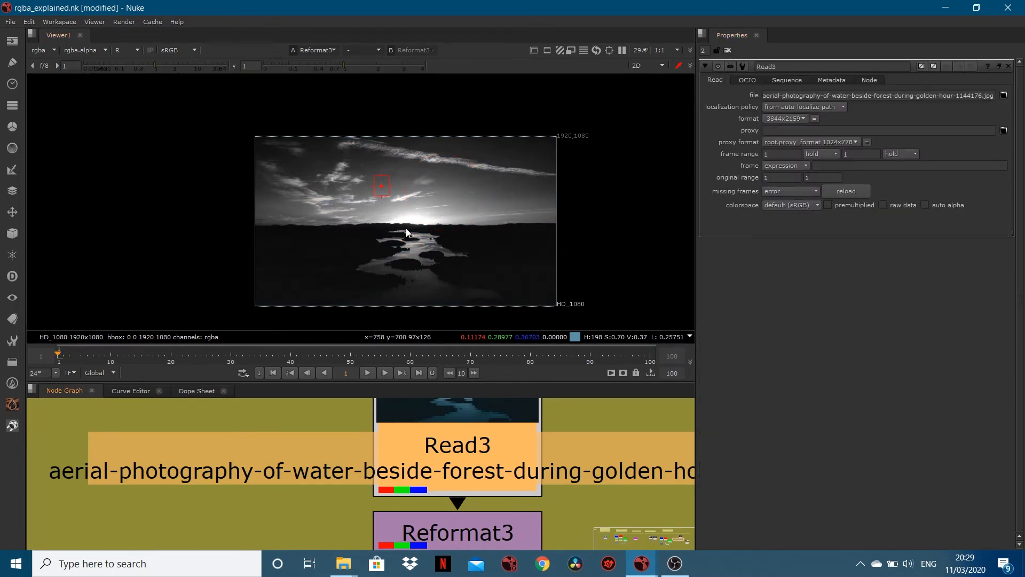
pyautogui.press('g')
pyautogui.press('b')
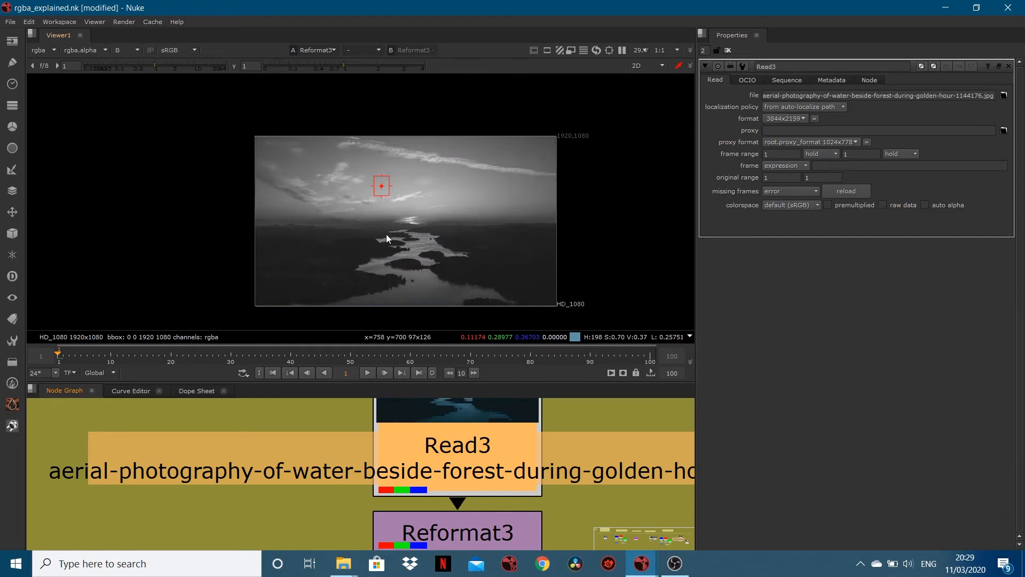
pyautogui.press('a')
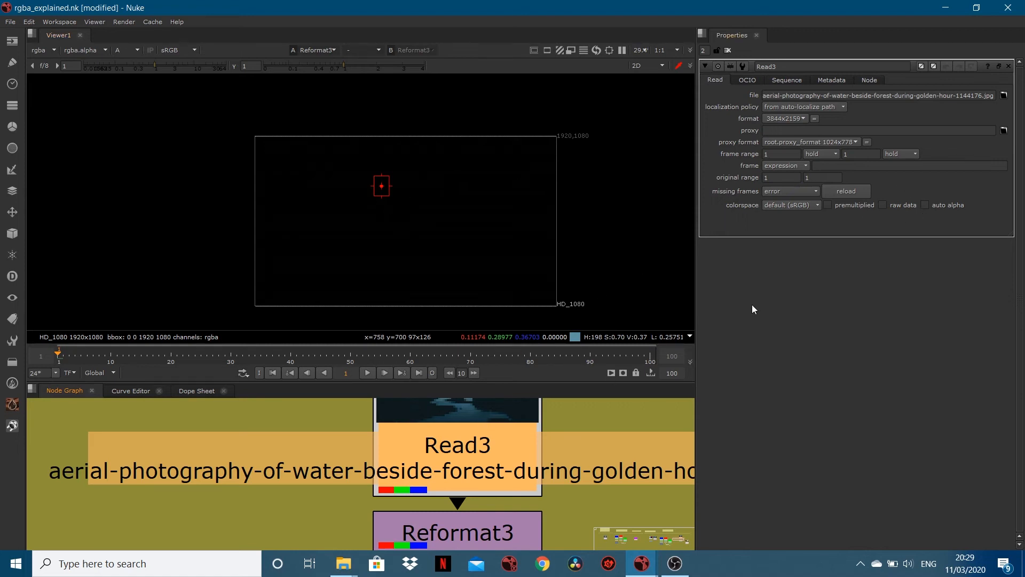
# - Enable auto alpha on Read3, compare the viewer's alpha and RGB displays, and clear the colour sample region
pyautogui.click(925, 205)
pyautogui.press('a')
pyautogui.press('a')
pyautogui.press('a')
pyautogui.press('a')
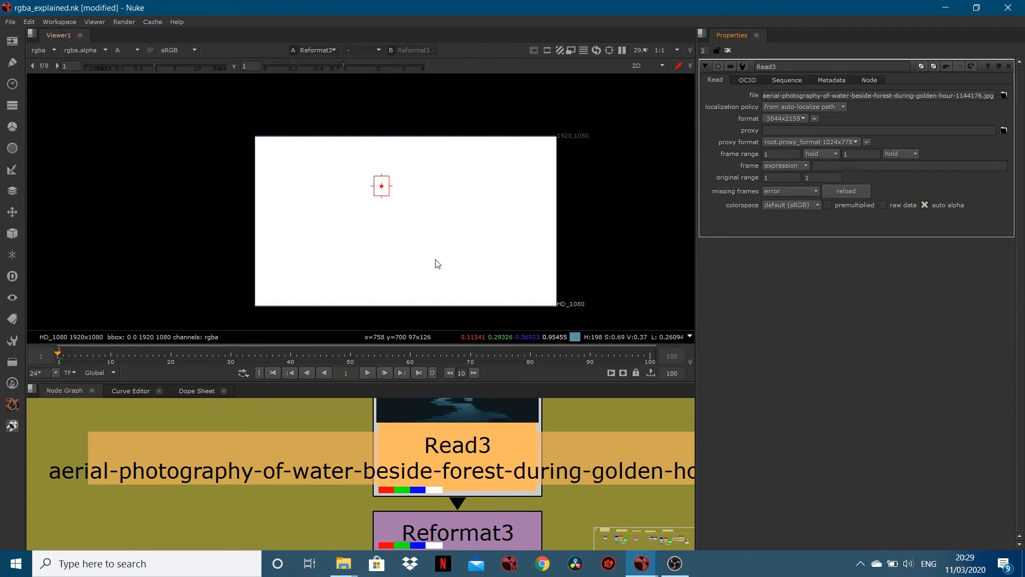
pyautogui.press('a')
pyautogui.keyDown('ctrl'); pyautogui.rightClick(516, 290); pyautogui.keyUp('ctrl')
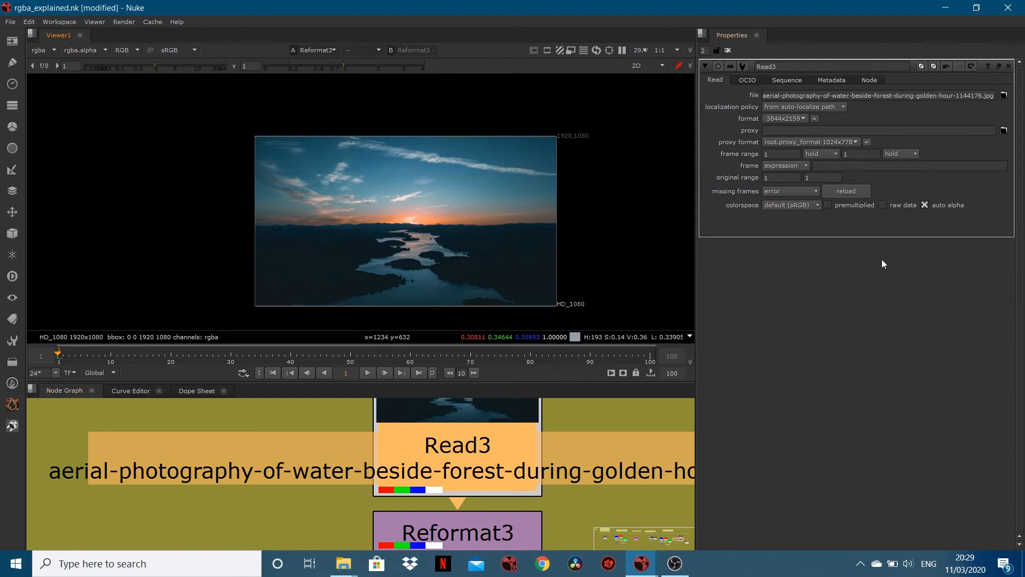
# - Toggle Read3's auto alpha off and on again and examine the alpha channel in the viewer
pyautogui.click(924, 205)
pyautogui.click(928, 206)
pyautogui.press('a')
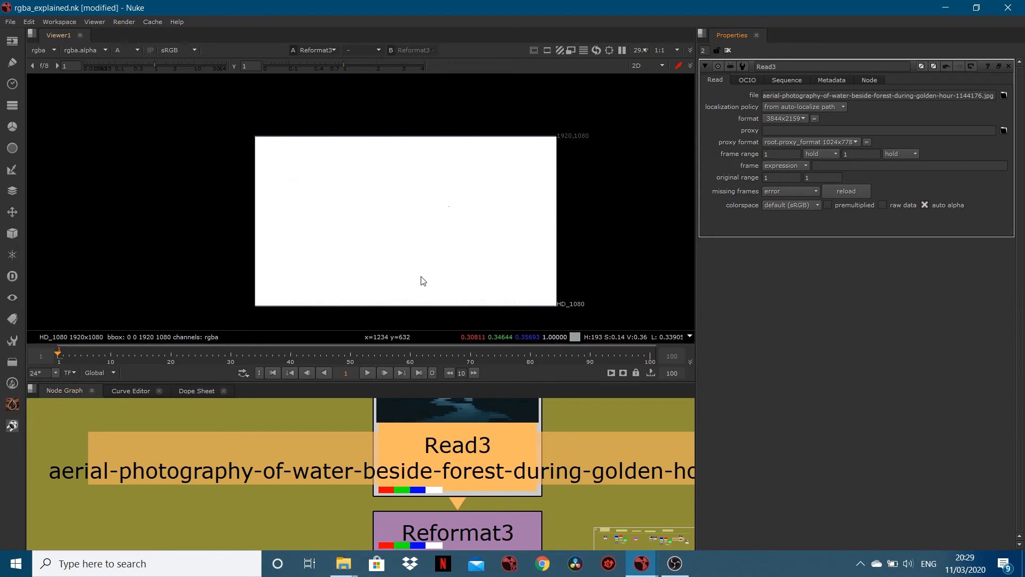
pyautogui.scroll(-2, 464, 299)
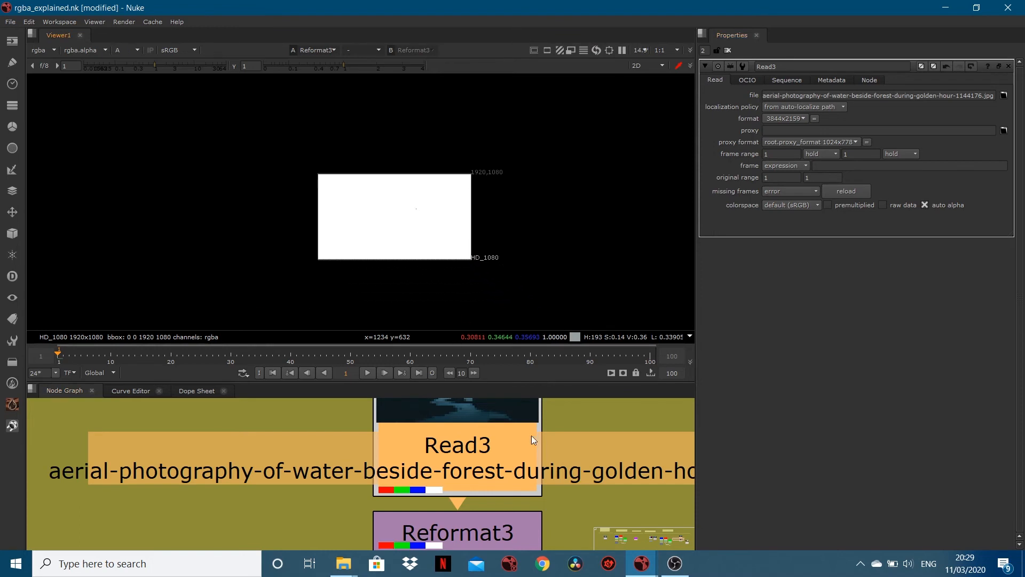
pyautogui.scroll(-5, 531, 443)
pyautogui.scroll(-1, 534, 459)
pyautogui.moveTo(534, 459); pyautogui.dragTo(424, 435, button='middle')
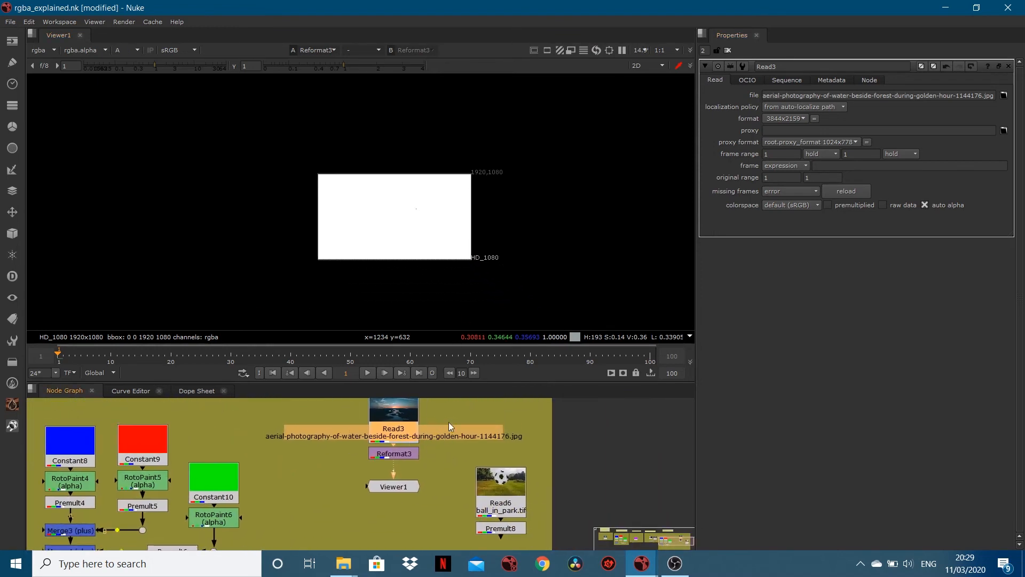
# - Turn off Read3's auto alpha, return the viewer to RGB and inspect the channel indicators on Read3 and Reformat3
pyautogui.click(925, 204)
pyautogui.press('a')
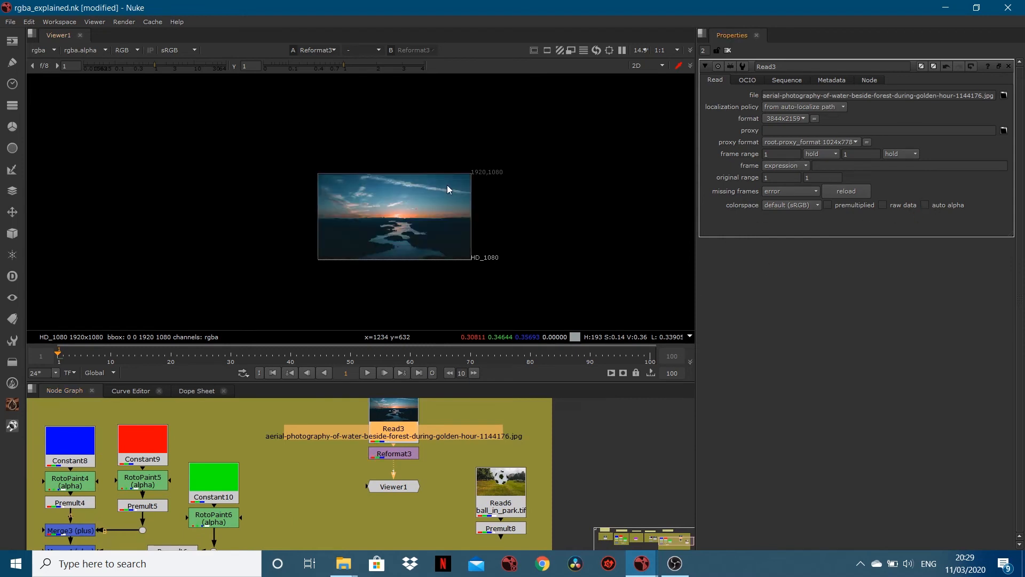
pyautogui.scroll(3, 384, 432)
pyautogui.click(388, 488)
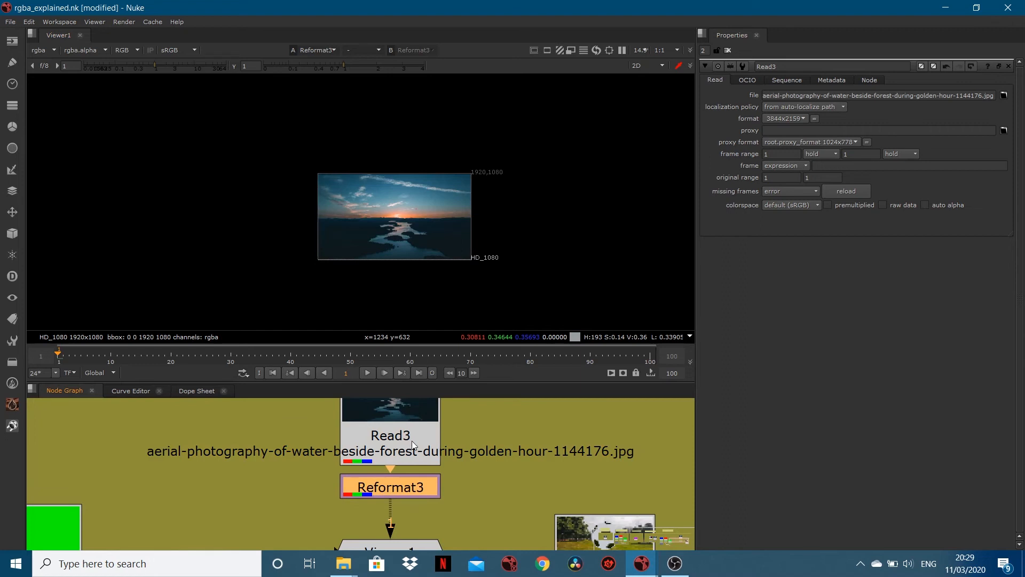
pyautogui.scroll(-3, 426, 455)
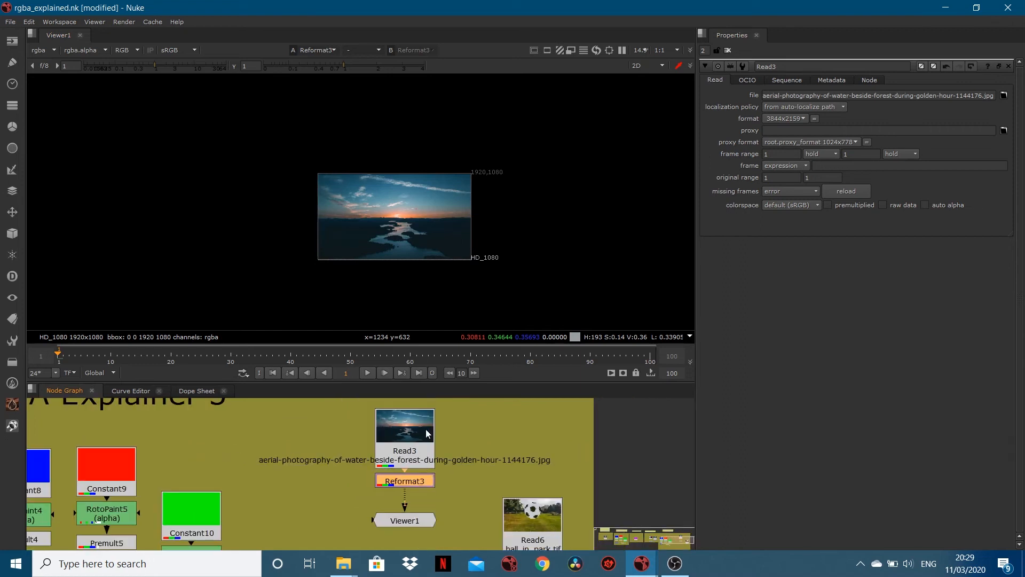
# - Move Viewer1 further below Reformat3 and shift Read6 sideways to free space around the sunset branch
pyautogui.click(393, 428)
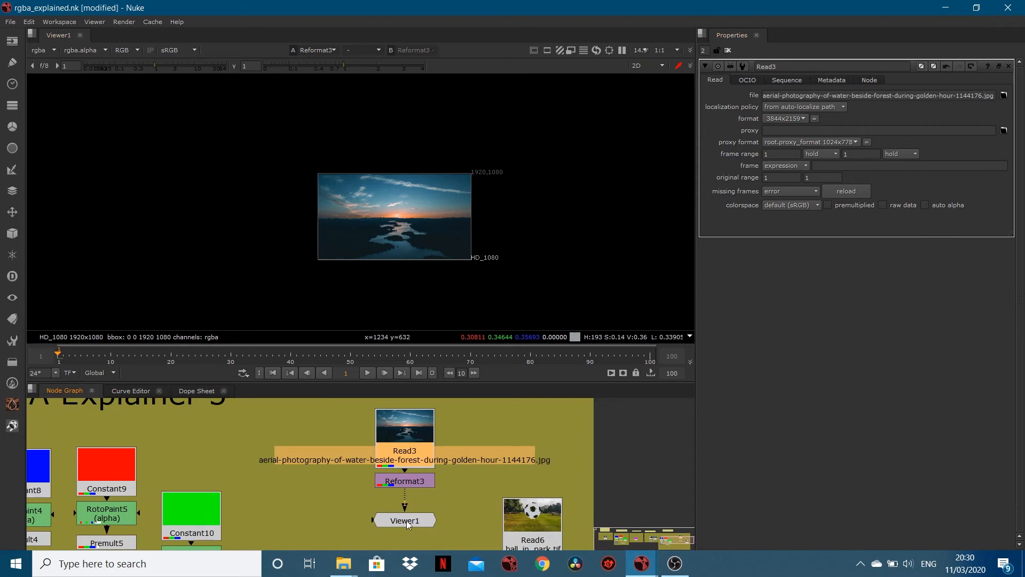
pyautogui.moveTo(407, 524); pyautogui.dragTo(410, 553)
pyautogui.moveTo(416, 481); pyautogui.dragTo(415, 479)
pyautogui.click(532, 513)
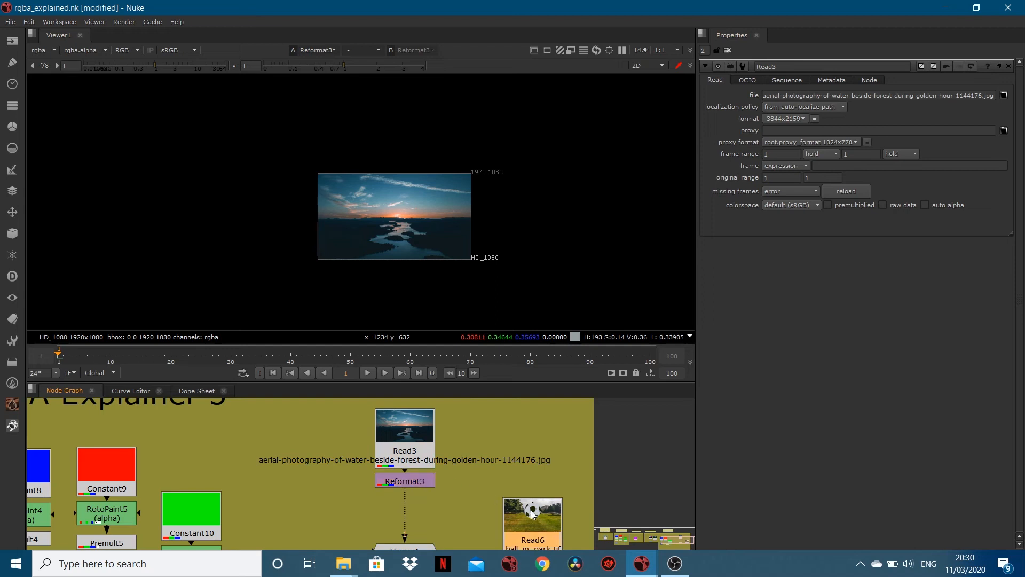
pyautogui.moveTo(532, 513); pyautogui.dragTo(579, 512)
# - Add a Constant node beside Reformat3 and set its channels to alpha
pyautogui.press('Tab')
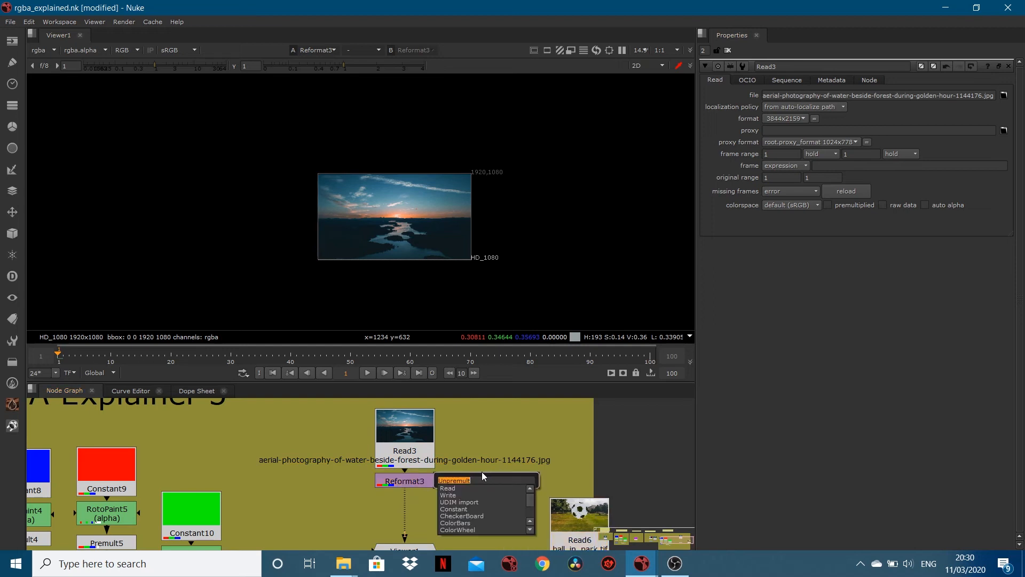
pyautogui.write('consta')
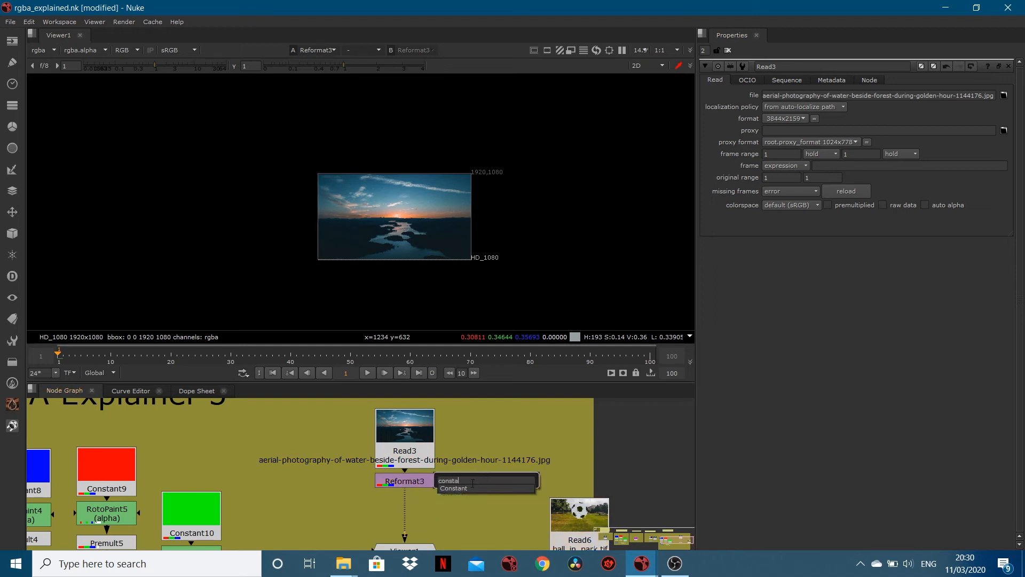
pyautogui.click(467, 489)
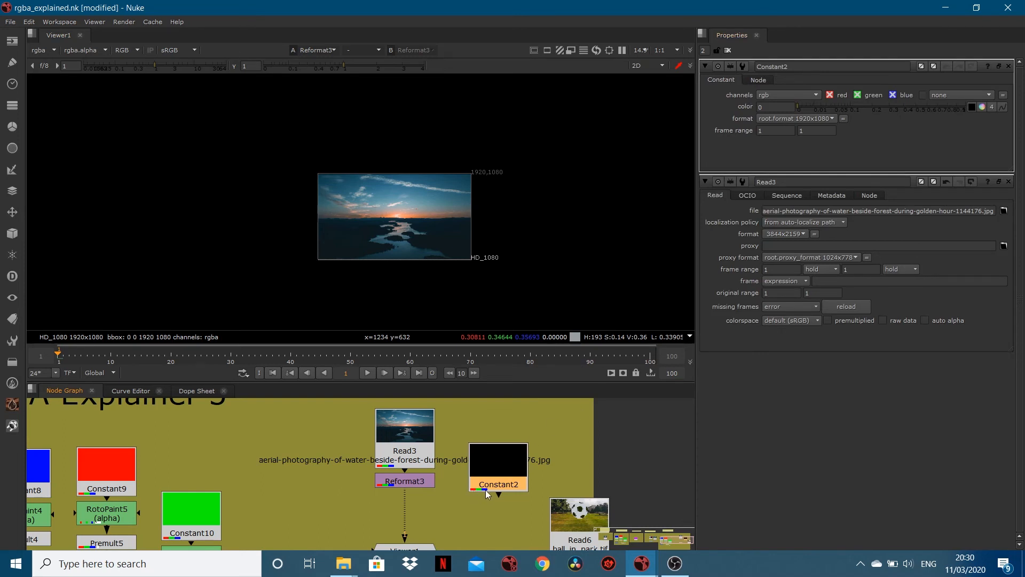
pyautogui.click(780, 94)
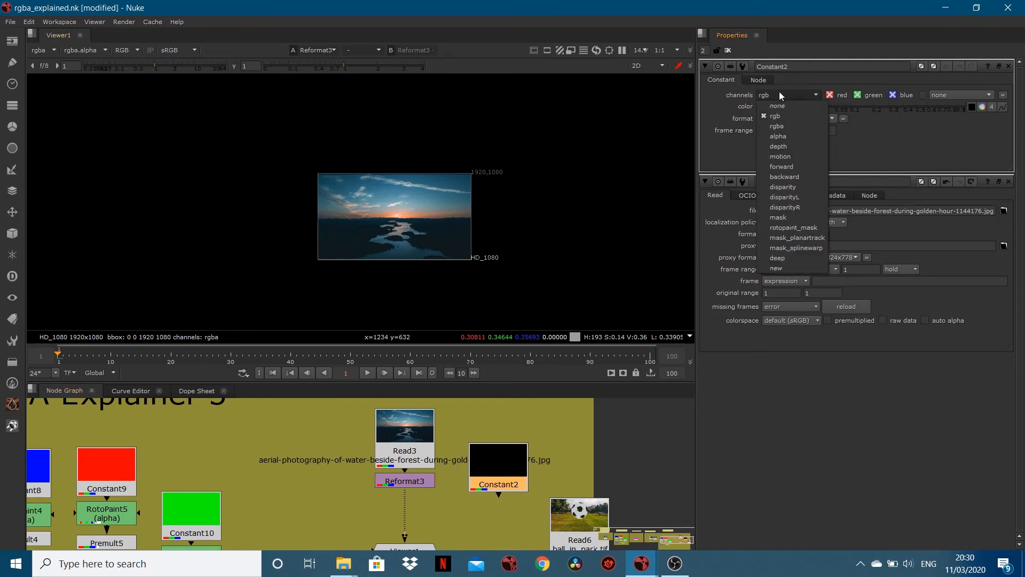
pyautogui.click(781, 136)
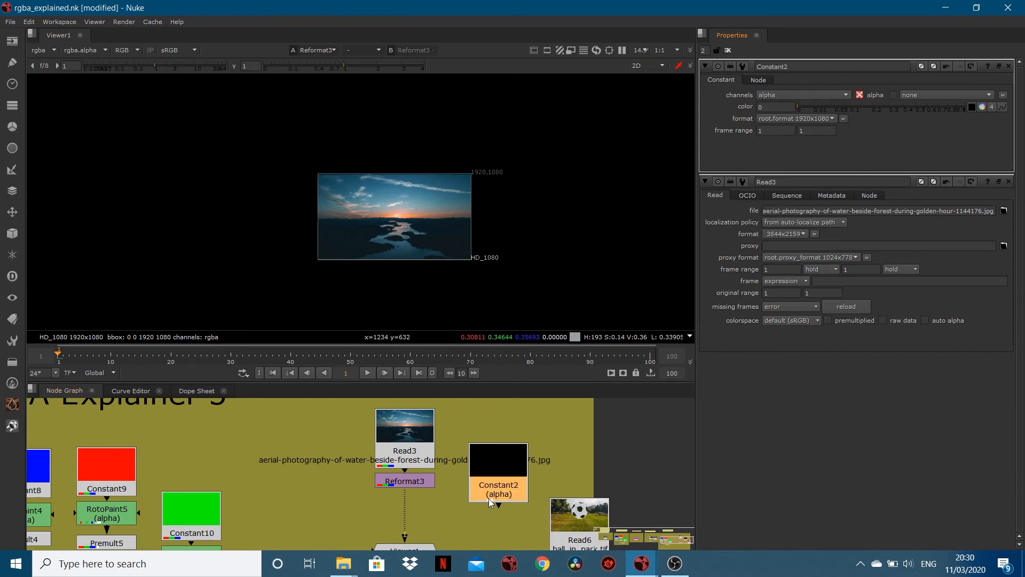
# - Set Constant2's colour to 1, check its alpha and RGB in the viewer, and move the node slightly lower
pyautogui.moveTo(799, 107); pyautogui.dragTo(977, 106)
pyautogui.press('1')
pyautogui.press('a')
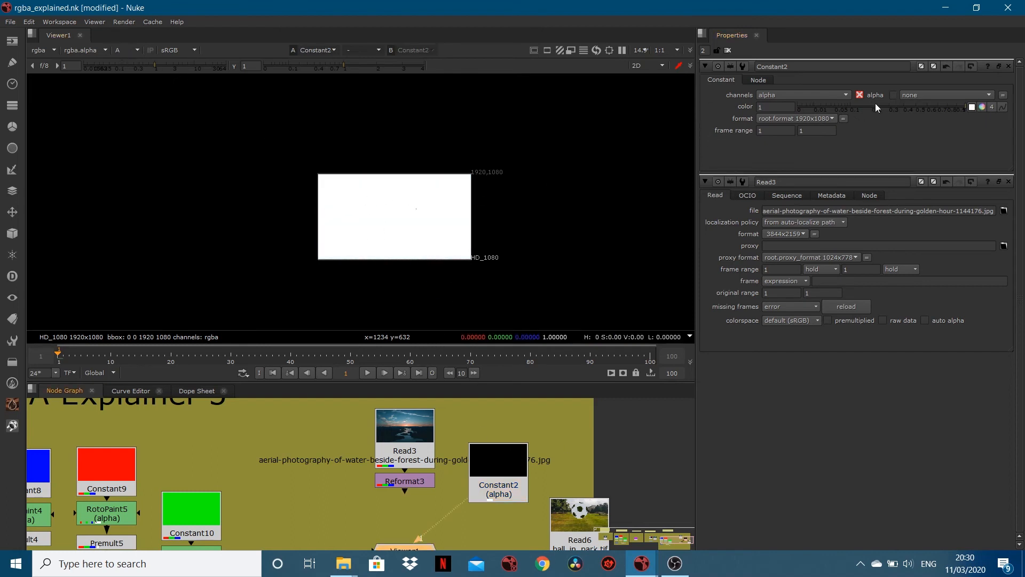
pyautogui.moveTo(876, 103); pyautogui.dragTo(1011, 120)
pyautogui.moveTo(492, 476); pyautogui.dragTo(496, 500)
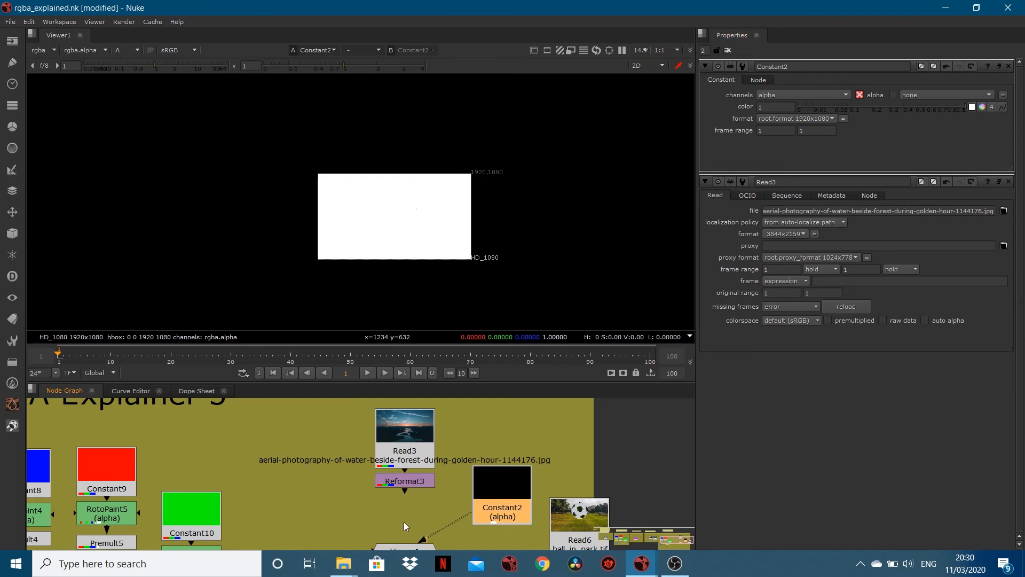
pyautogui.press('a')
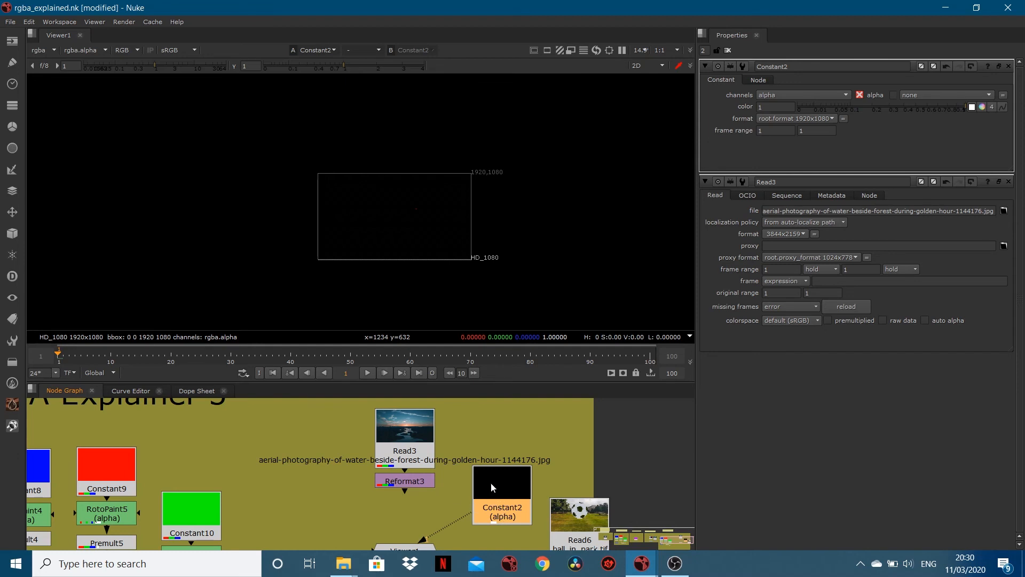
# - Add a Copy node below Reformat3, connect its A input to Constant2 and its B input to Reformat3, and align Constant2 with it
pyautogui.moveTo(455, 489); pyautogui.dragTo(456, 468, button='middle')
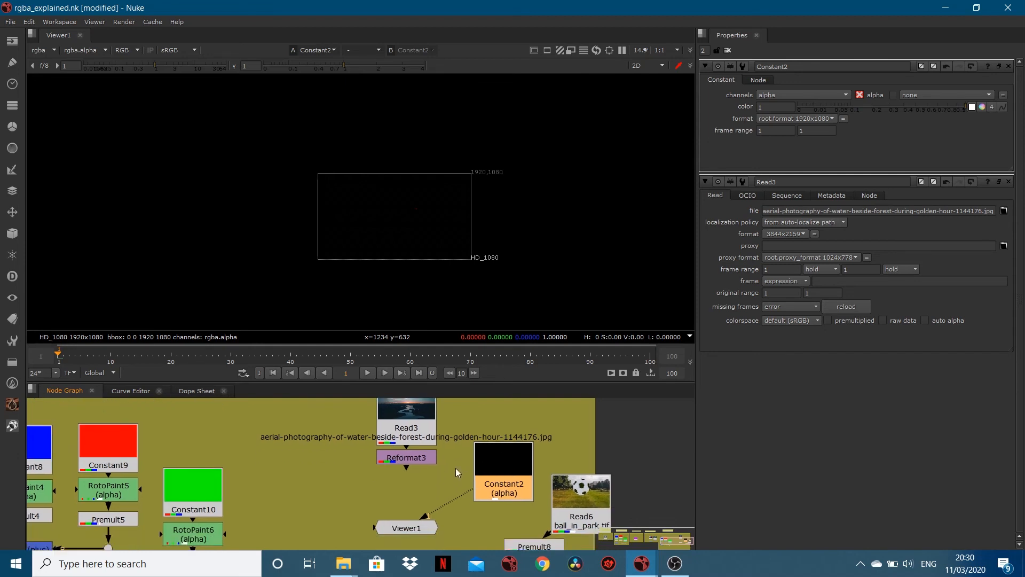
pyautogui.click(403, 489)
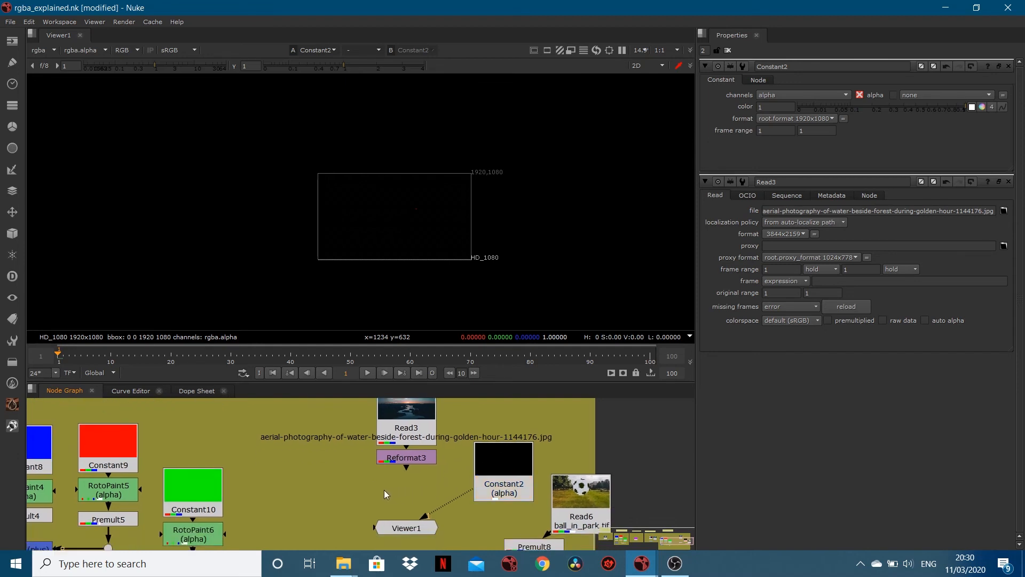
pyautogui.press('k')
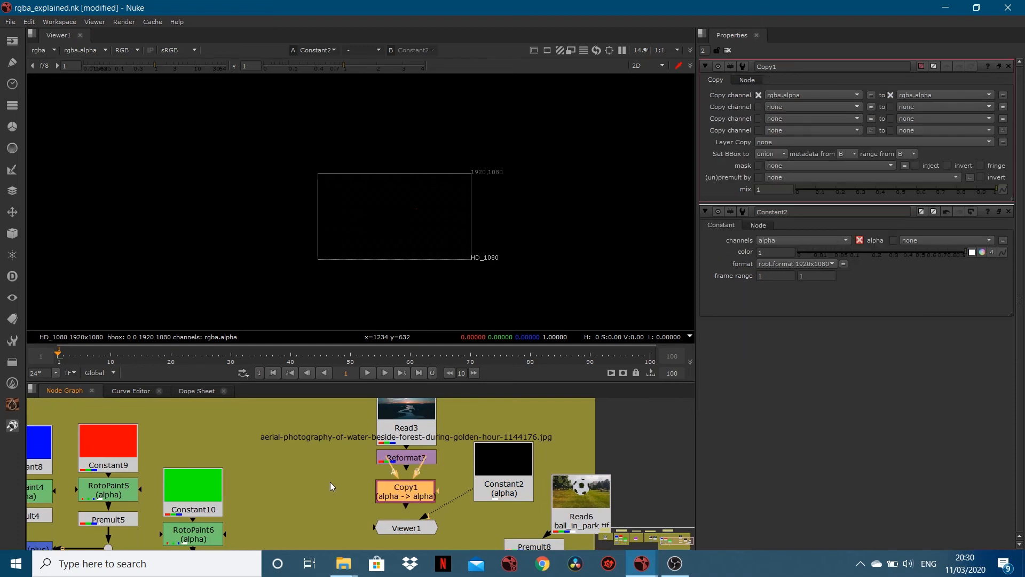
pyautogui.moveTo(407, 479); pyautogui.dragTo(487, 483)
pyautogui.moveTo(396, 503)
pyautogui.mouseDown()
pyautogui.moveTo(407, 489)
pyautogui.moveTo(401, 512)
pyautogui.mouseUp()
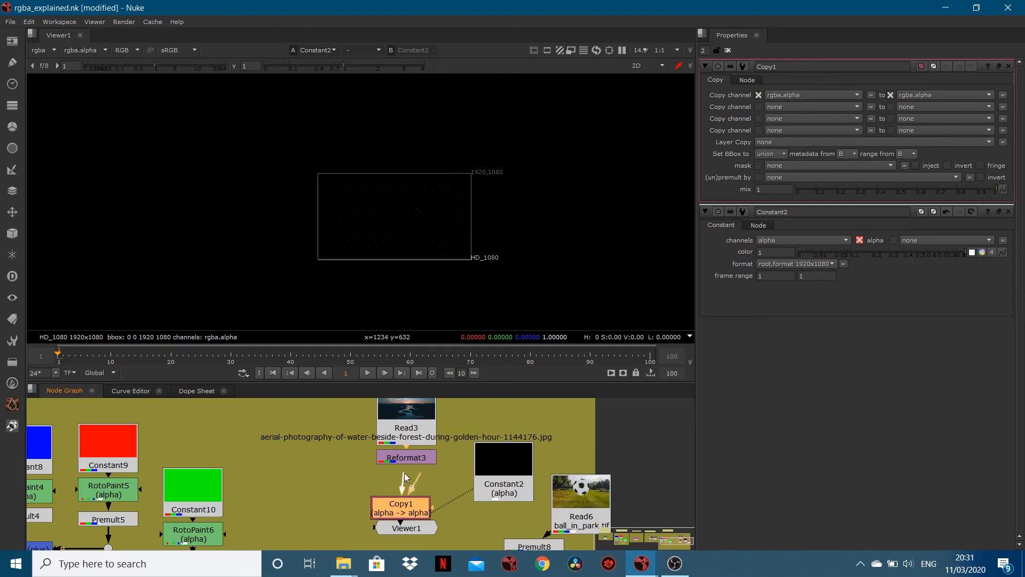
pyautogui.moveTo(405, 472); pyautogui.dragTo(450, 487)
pyautogui.moveTo(401, 508); pyautogui.dragTo(408, 485)
pyautogui.moveTo(485, 457); pyautogui.dragTo(486, 472)
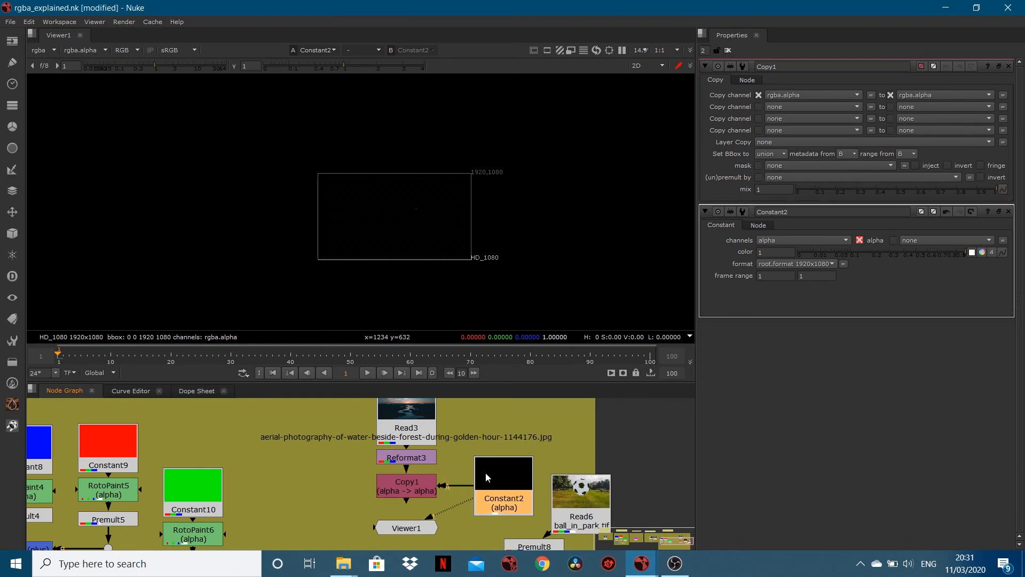
# - Display Copy1 in the viewer and switch to its alpha channel
pyautogui.click(401, 488)
pyautogui.press('1')
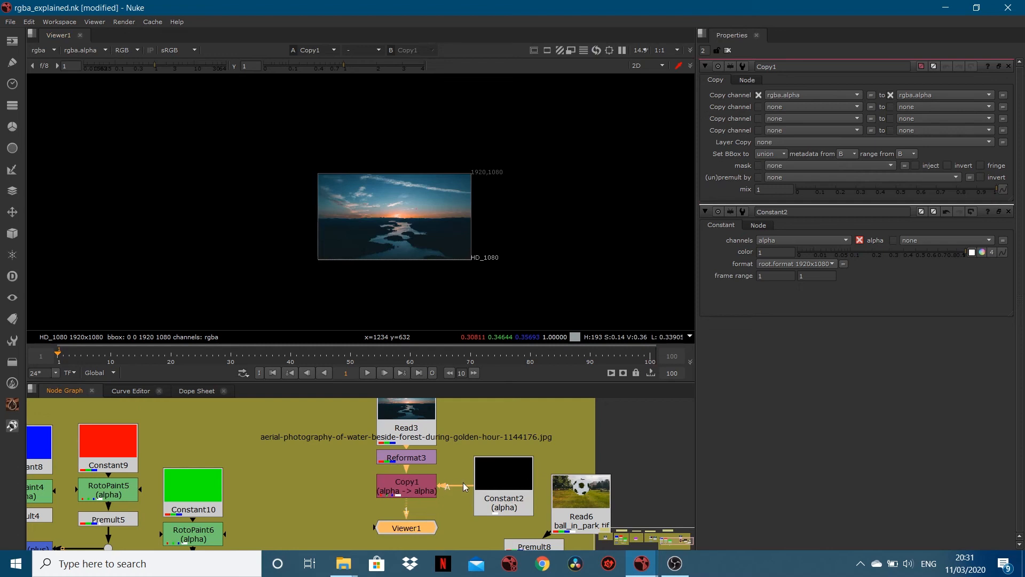
pyautogui.click(406, 484)
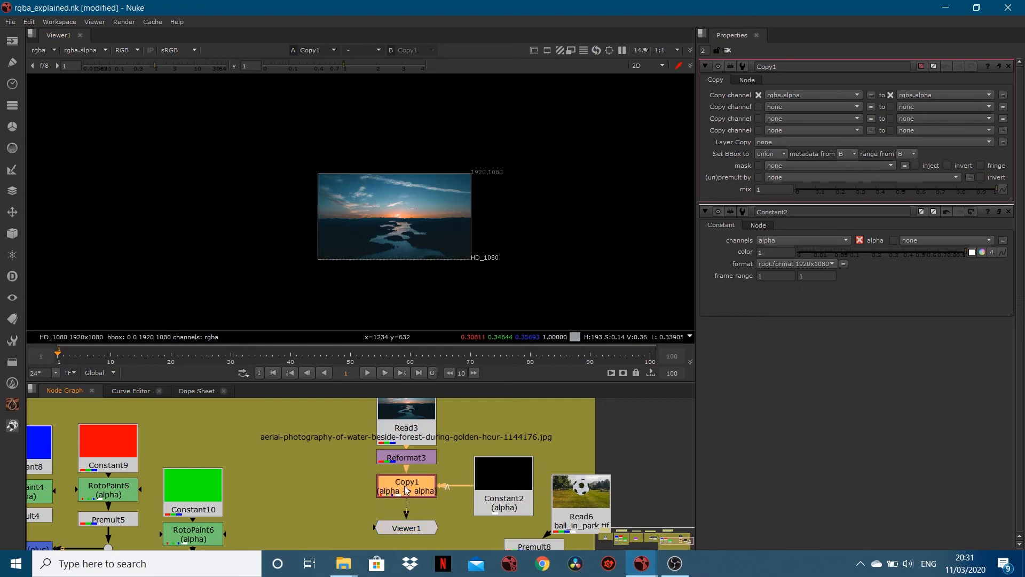
pyautogui.press('a')
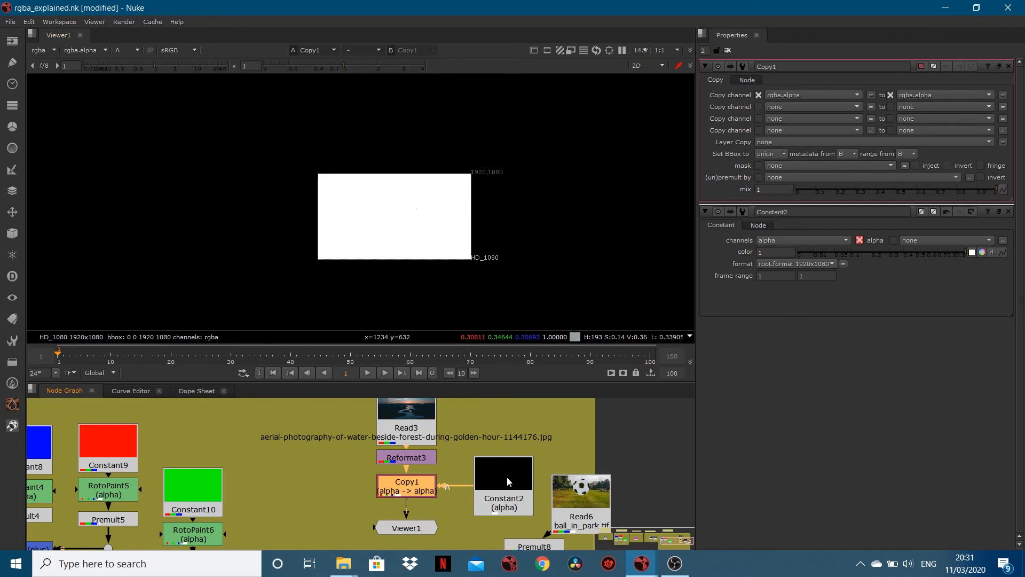
# - Open Read3's properties, return the viewer to RGB and compare the channel indicators on Read3, Reformat3 and Copy1
pyautogui.doubleClick(404, 424)
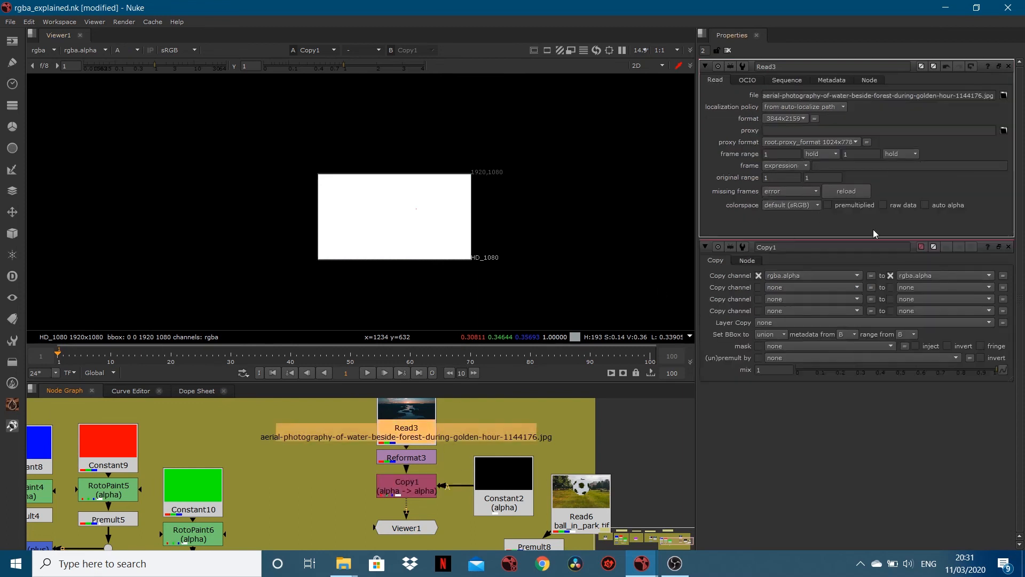
pyautogui.press('a')
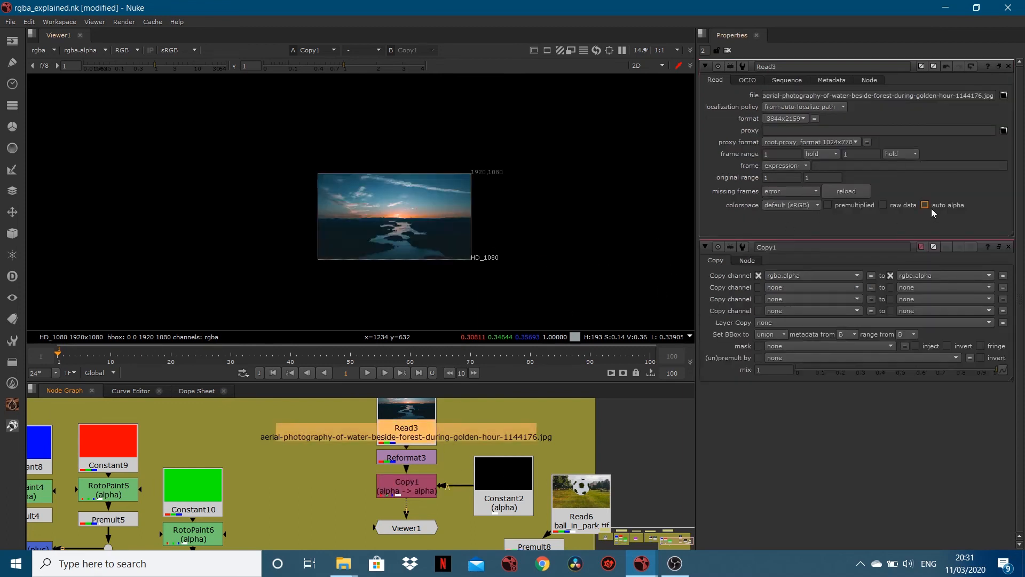
pyautogui.scroll(3, 379, 458)
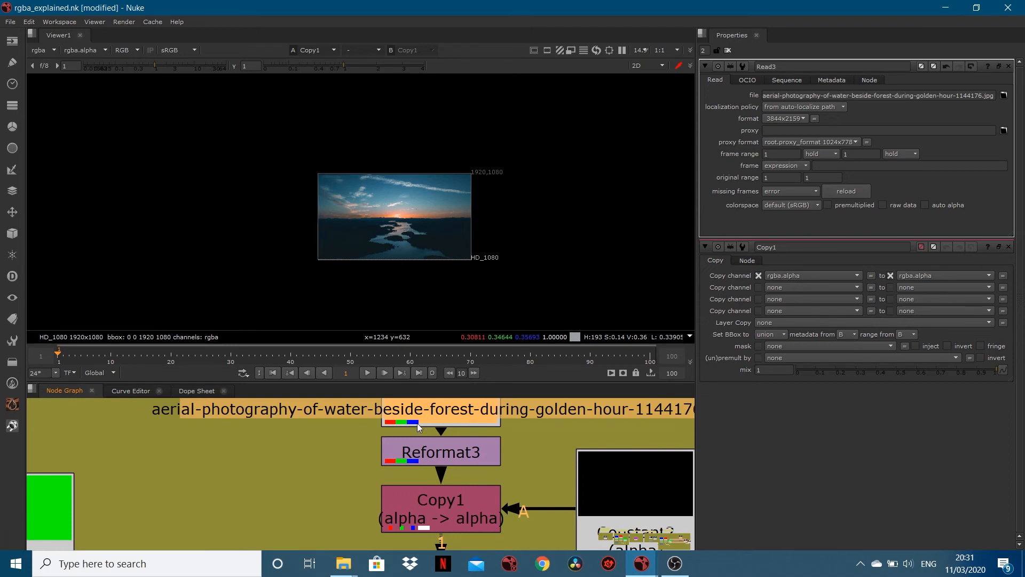
pyautogui.scroll(-4, 459, 486)
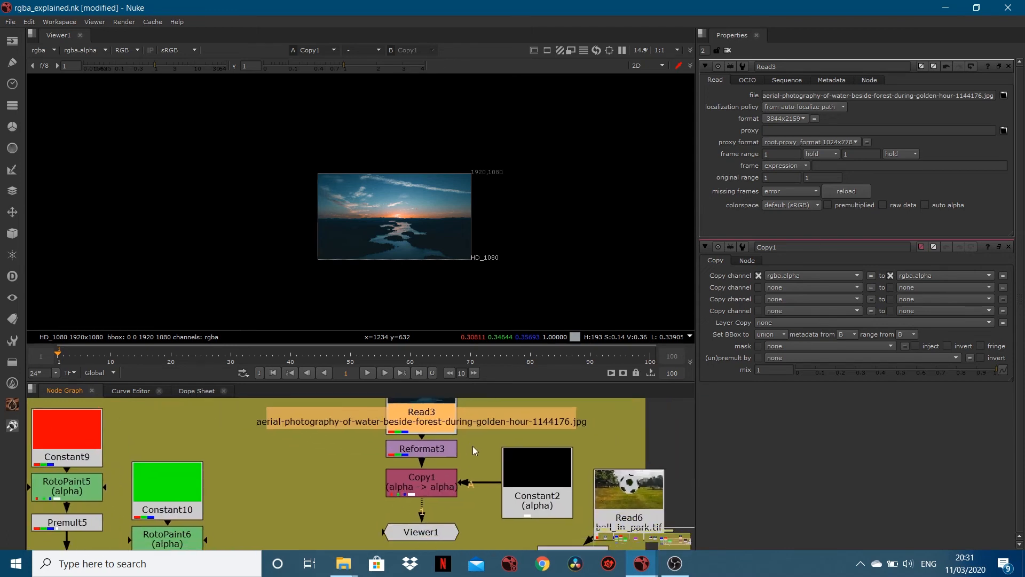
# - Move Viewer1 further below Copy1, place Premult8 directly beneath Read6 and shift the pair further away from the RGBA Explainer 5 backdrop
pyautogui.moveTo(495, 456); pyautogui.dragTo(486, 460)
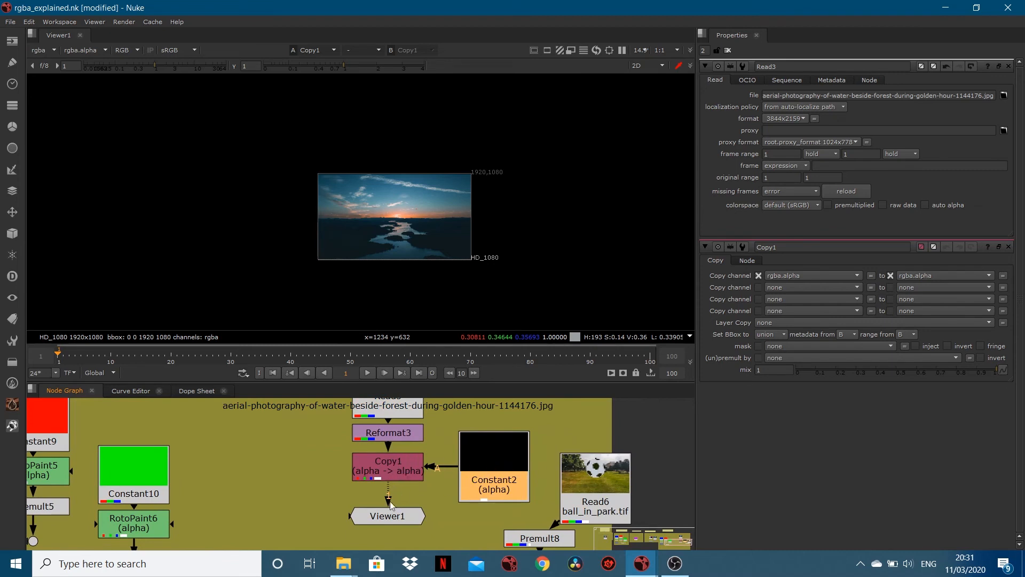
pyautogui.moveTo(389, 514); pyautogui.dragTo(385, 543)
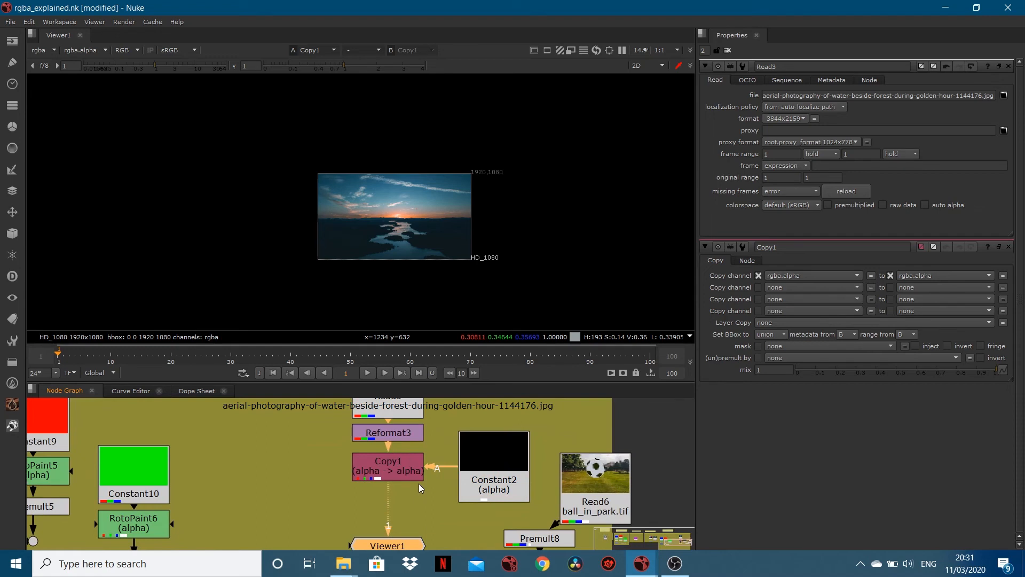
pyautogui.scroll(-3, 460, 432)
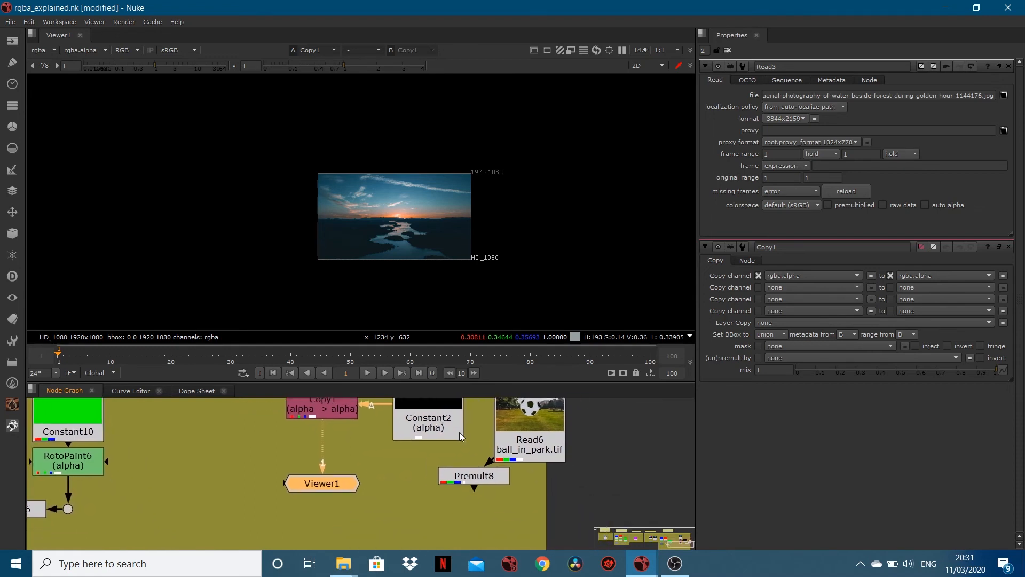
pyautogui.moveTo(472, 468); pyautogui.dragTo(512, 477)
pyautogui.moveTo(560, 510); pyautogui.dragTo(478, 388)
pyautogui.moveTo(502, 458); pyautogui.dragTo(562, 454)
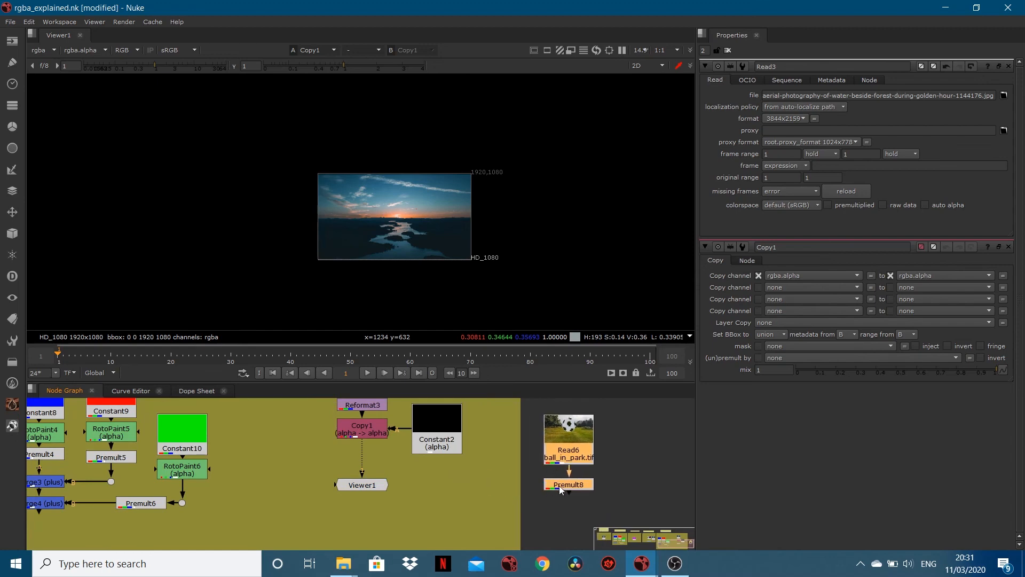
# - Display Read6 in the viewer and move the Viewer1 node closer to it
pyautogui.press('1')
pyautogui.moveTo(374, 483); pyautogui.dragTo(471, 513)
pyautogui.scroll(1, 395, 230)
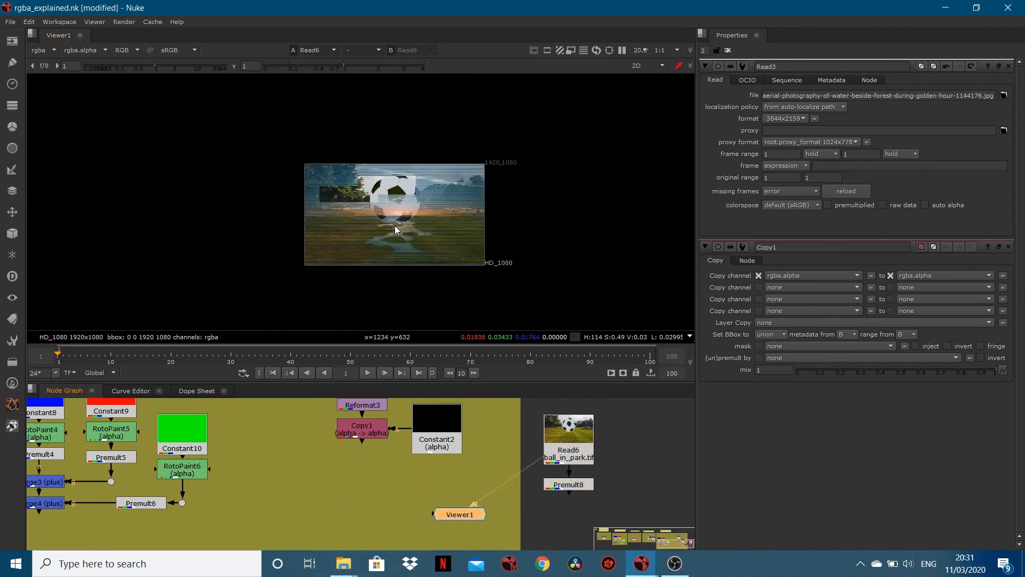
pyautogui.scroll(2, 396, 229)
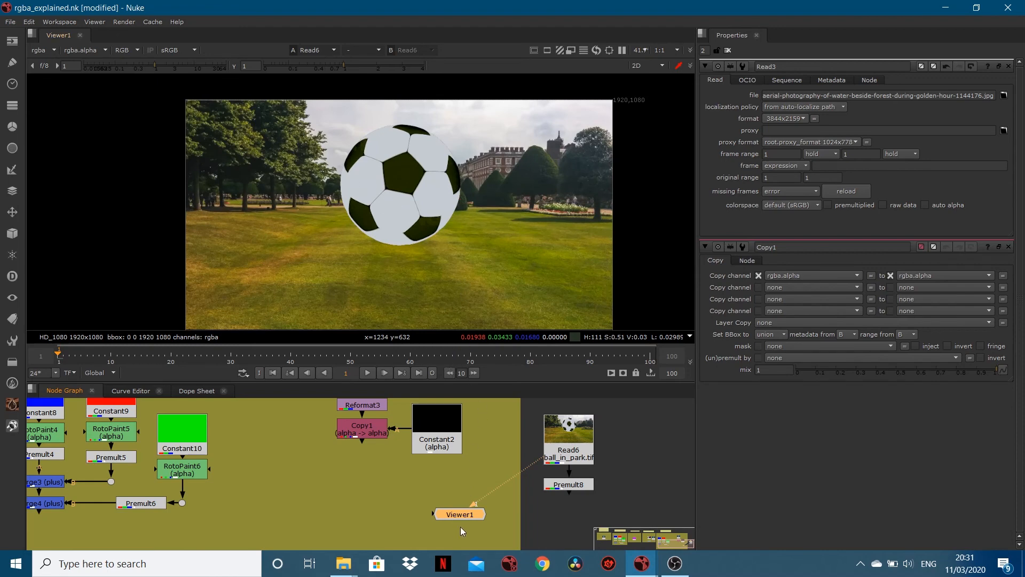
pyautogui.moveTo(466, 516); pyautogui.dragTo(485, 518)
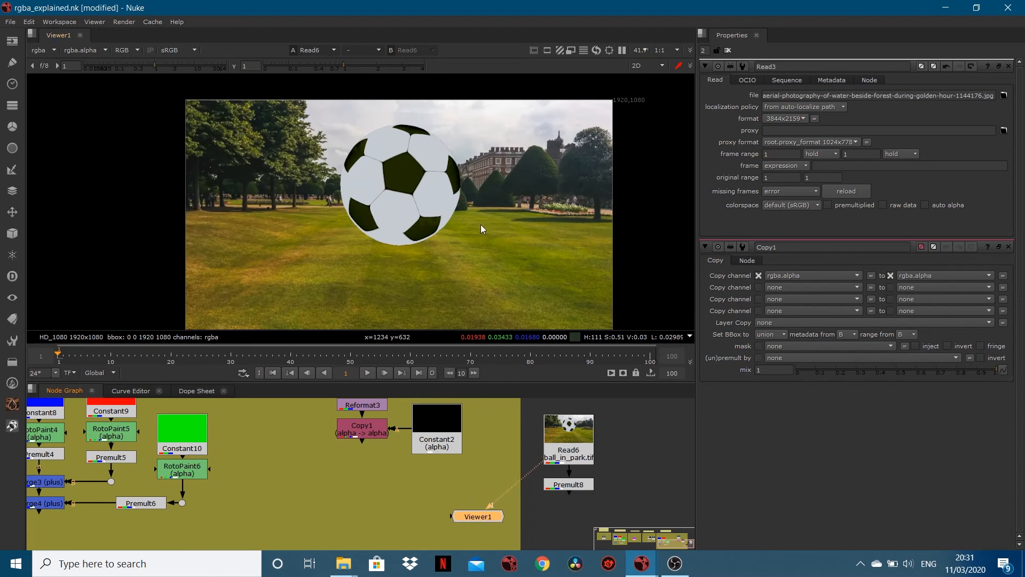
pyautogui.scroll(3, 567, 472)
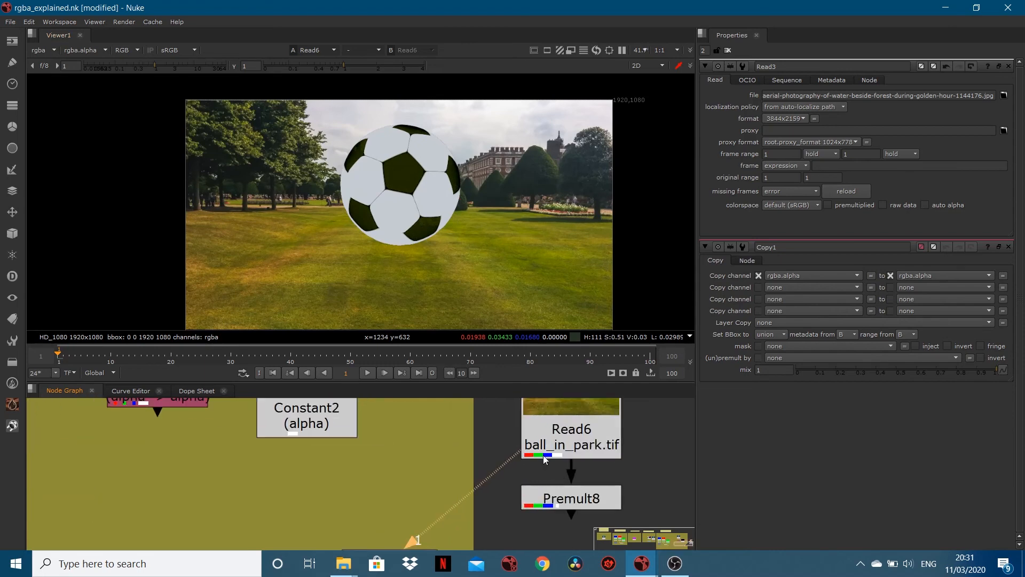
# - Open Read6's properties and inspect its alpha, blue, green and red channels in the viewer, returning to RGB
pyautogui.click(568, 435)
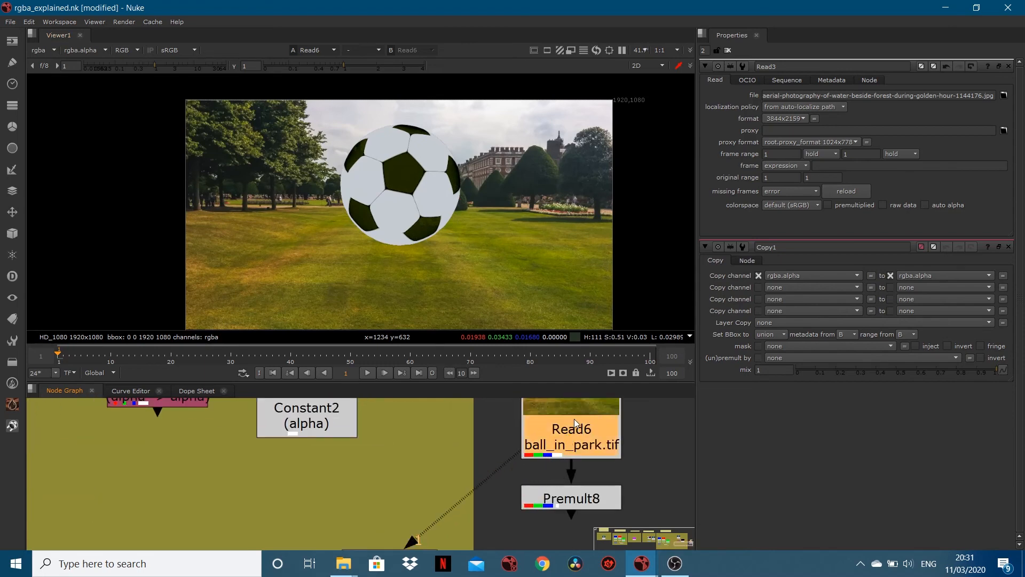
pyautogui.doubleClick(574, 419)
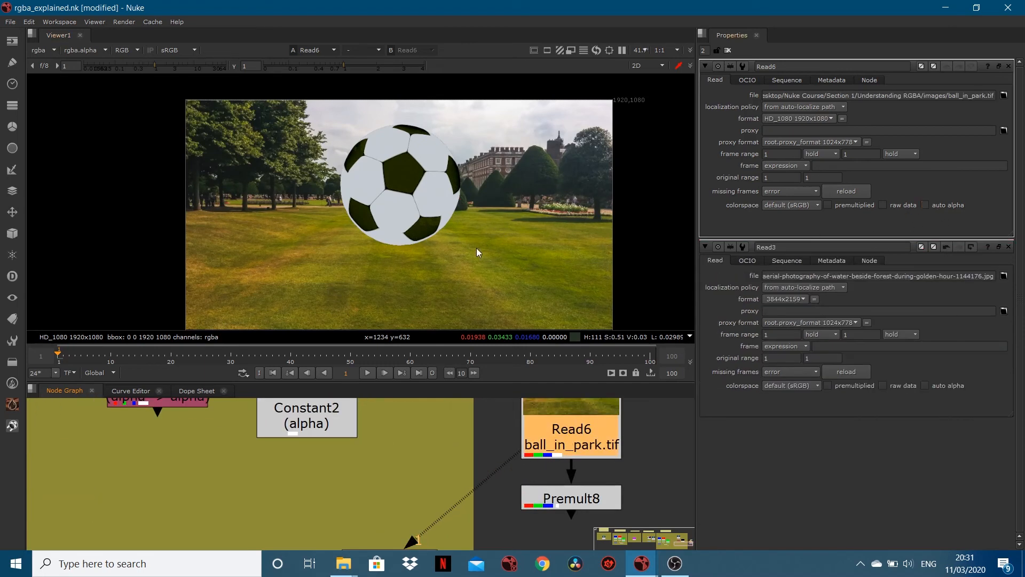
pyautogui.press('a')
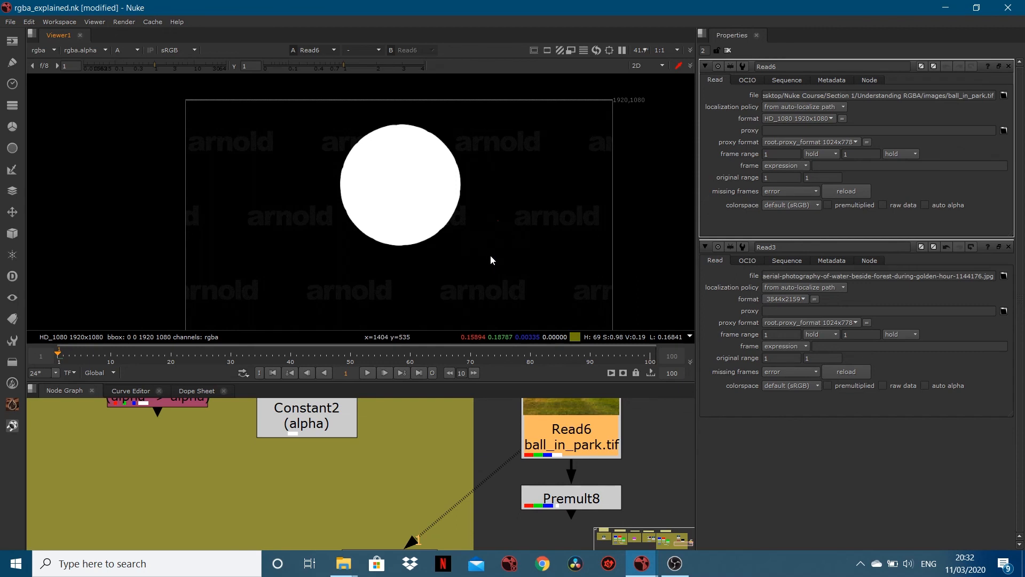
pyautogui.press('g')
pyautogui.press('b')
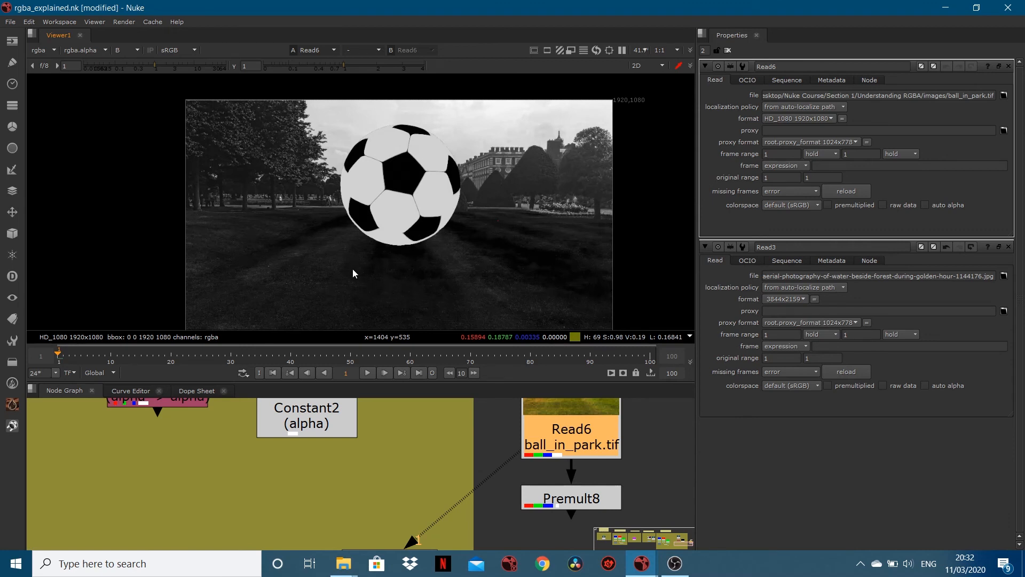
pyautogui.press('g')
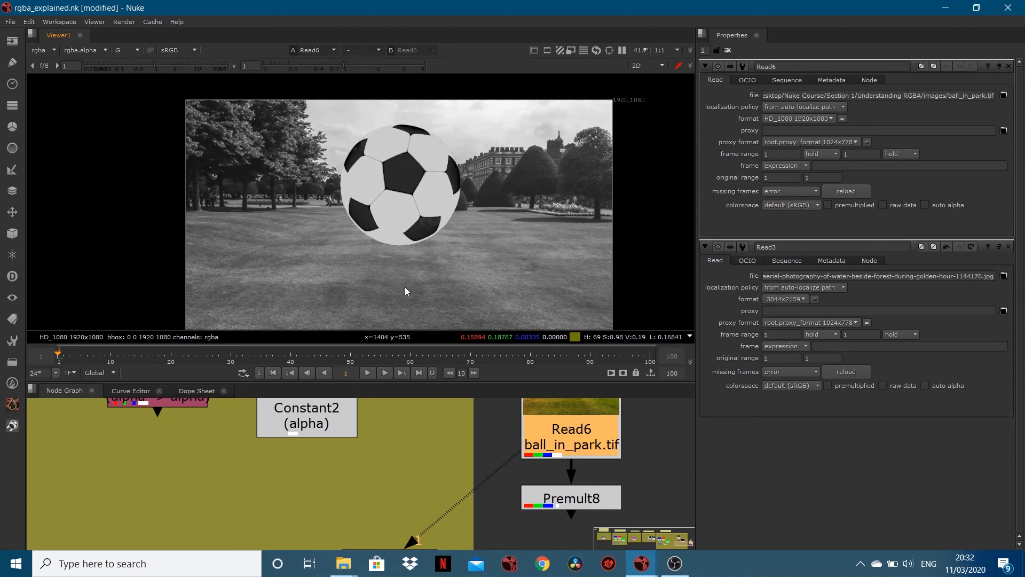
pyautogui.press('r')
pyautogui.press('g')
pyautogui.press('r')
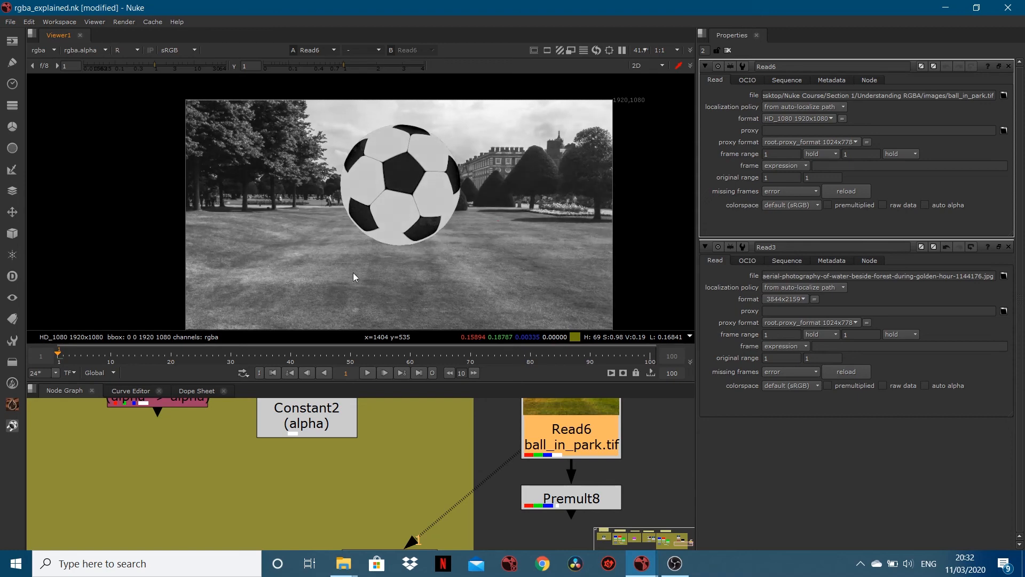
pyautogui.press('r')
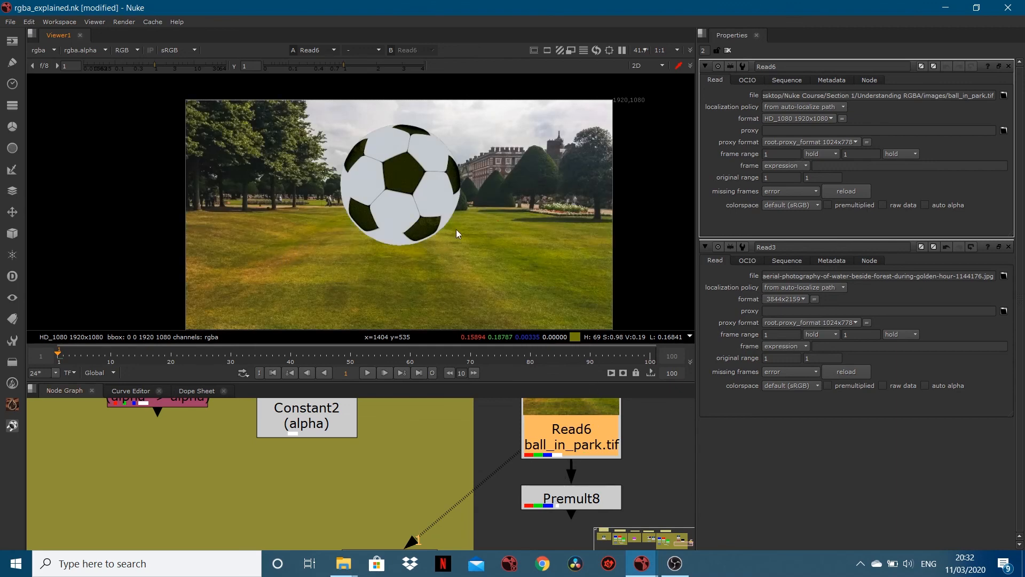
pyautogui.press('a')
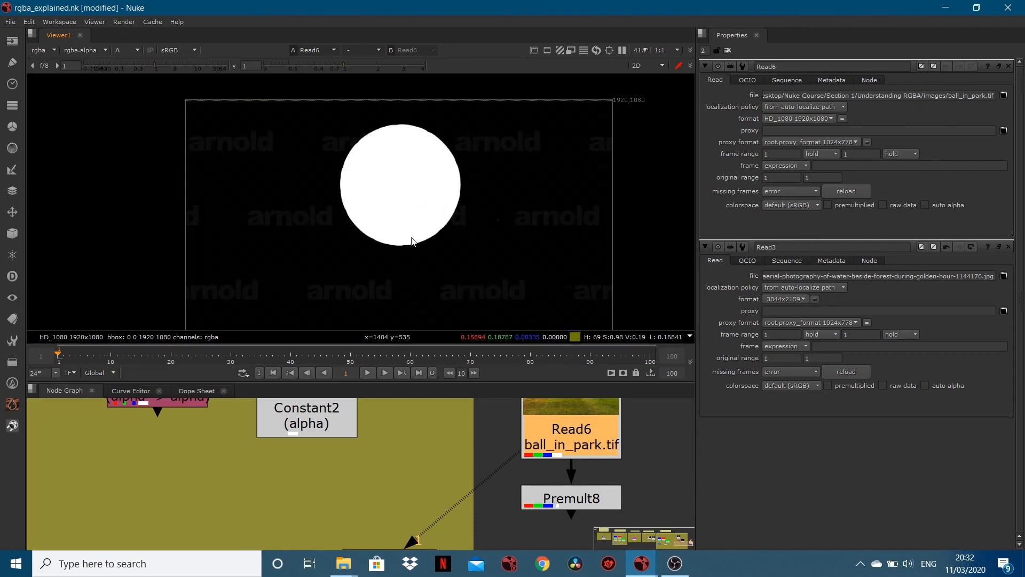
pyautogui.press('a')
# - Display Premult8 in the viewer to see the ball image multiplied by its alpha
pyautogui.scroll(-1, 543, 494)
pyautogui.scroll(-2, 543, 495)
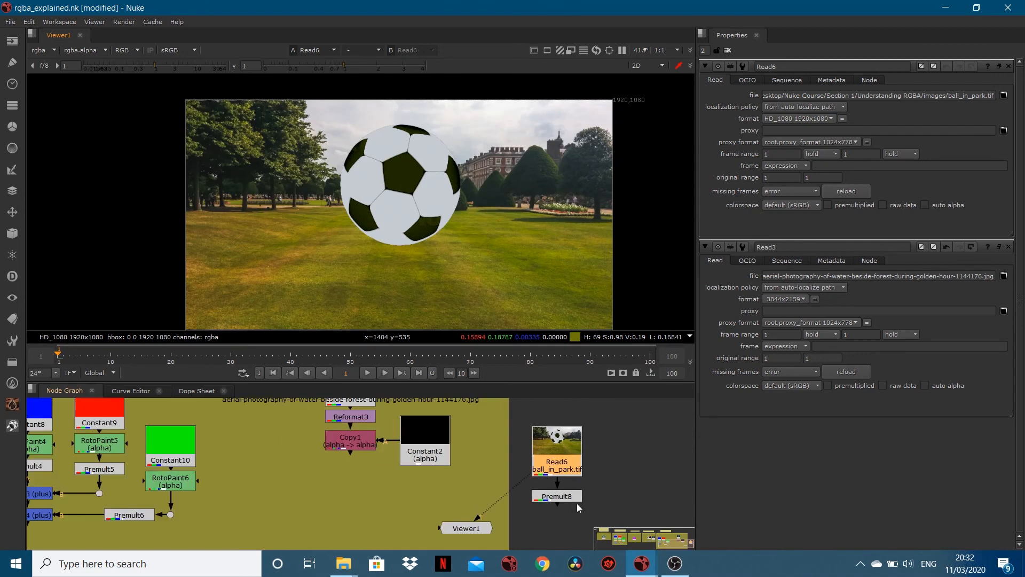
pyautogui.click(545, 495)
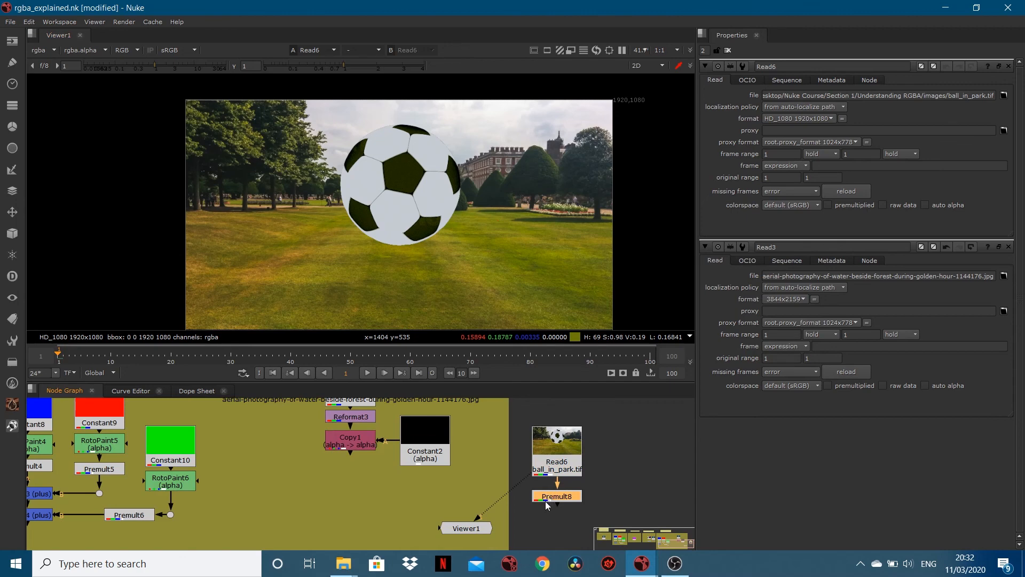
pyautogui.press('1')
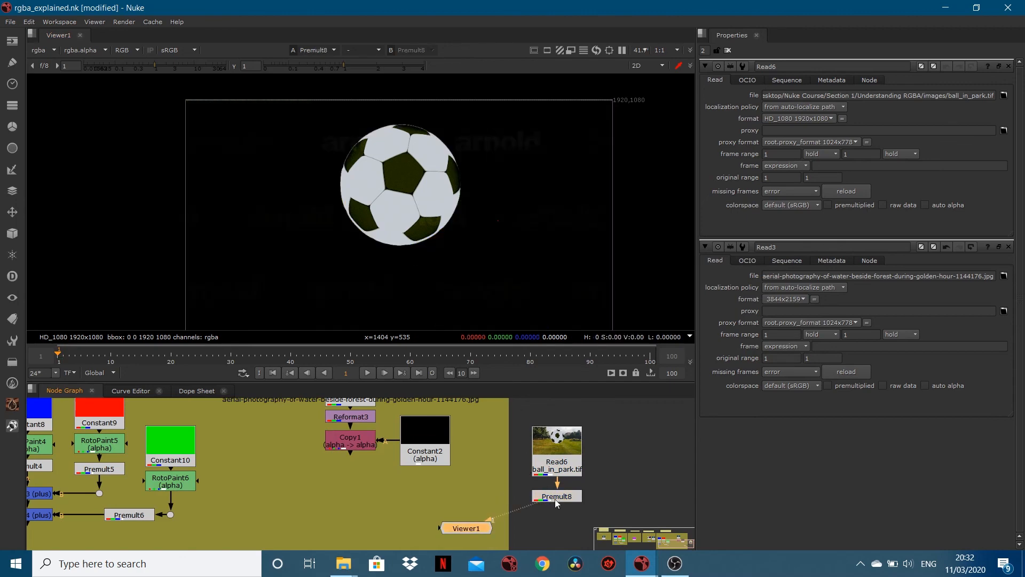
# - Move Premult8 aside, add a Grade node below Read6 with its input connected to Read6, and display it in the viewer
pyautogui.moveTo(556, 499); pyautogui.dragTo(665, 497)
pyautogui.click(530, 493)
pyautogui.press('g')
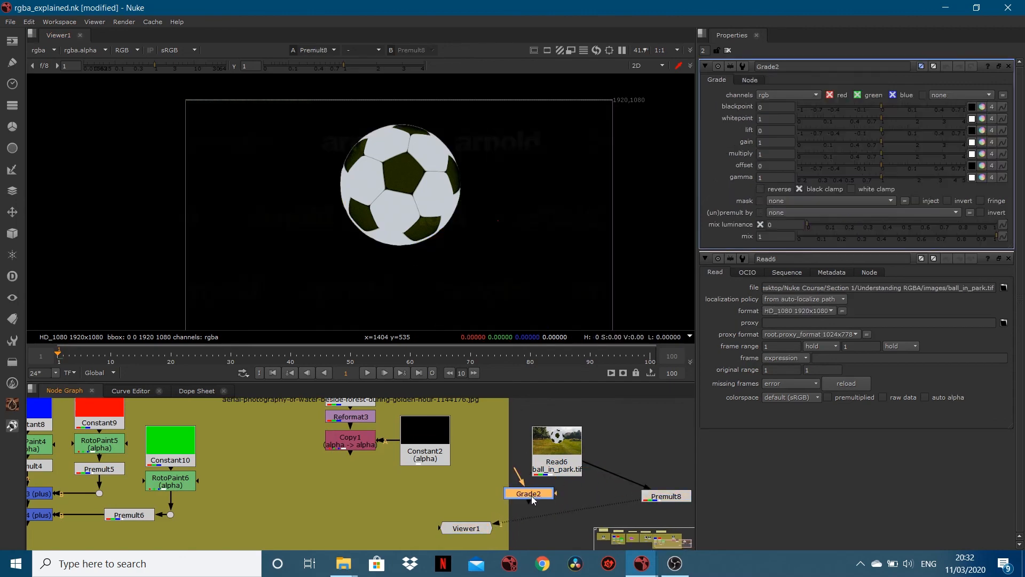
pyautogui.moveTo(531, 496); pyautogui.dragTo(552, 513)
pyautogui.moveTo(618, 502); pyautogui.dragTo(558, 467)
pyautogui.moveTo(549, 511); pyautogui.dragTo(557, 494)
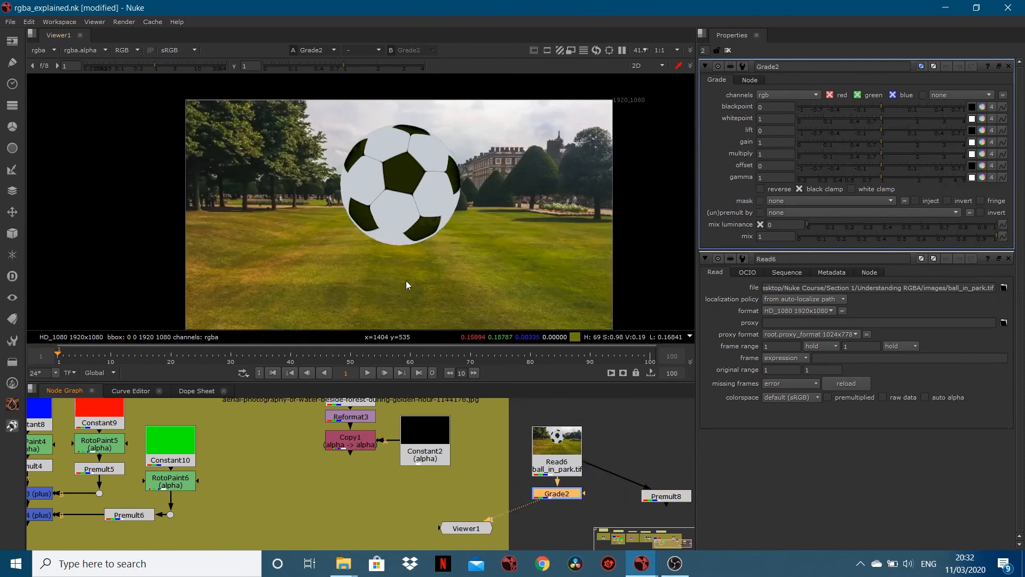
# - Set Grade2's whitepoint to 1.7 and compare the grade with the rgba.alpha mask disabled and enabled, leaving the mask on
pyautogui.scroll(5, 433, 201)
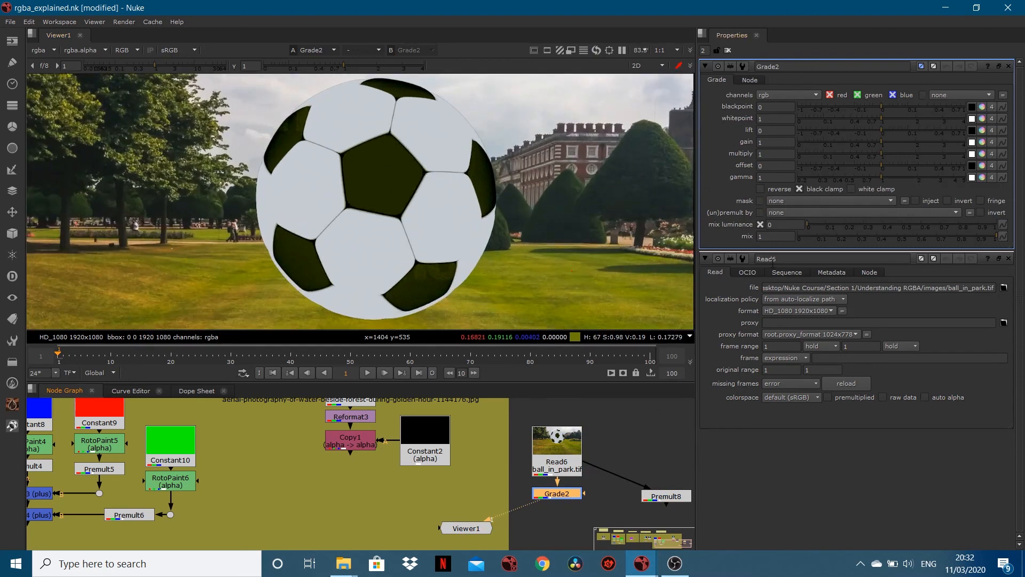
pyautogui.click(785, 200)
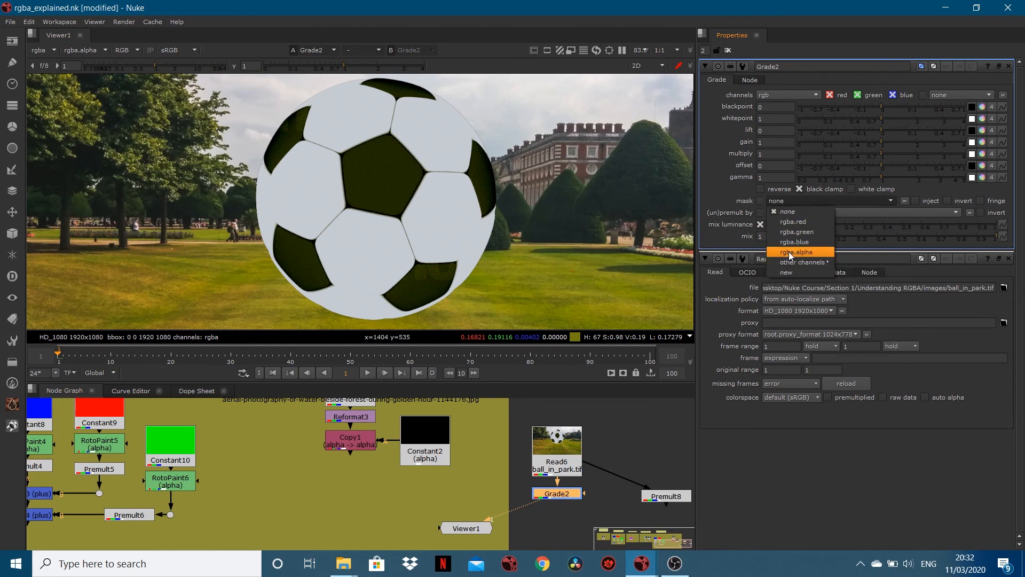
pyautogui.click(791, 256)
pyautogui.moveTo(880, 117); pyautogui.dragTo(906, 126)
pyautogui.click(760, 201)
pyautogui.click(783, 200)
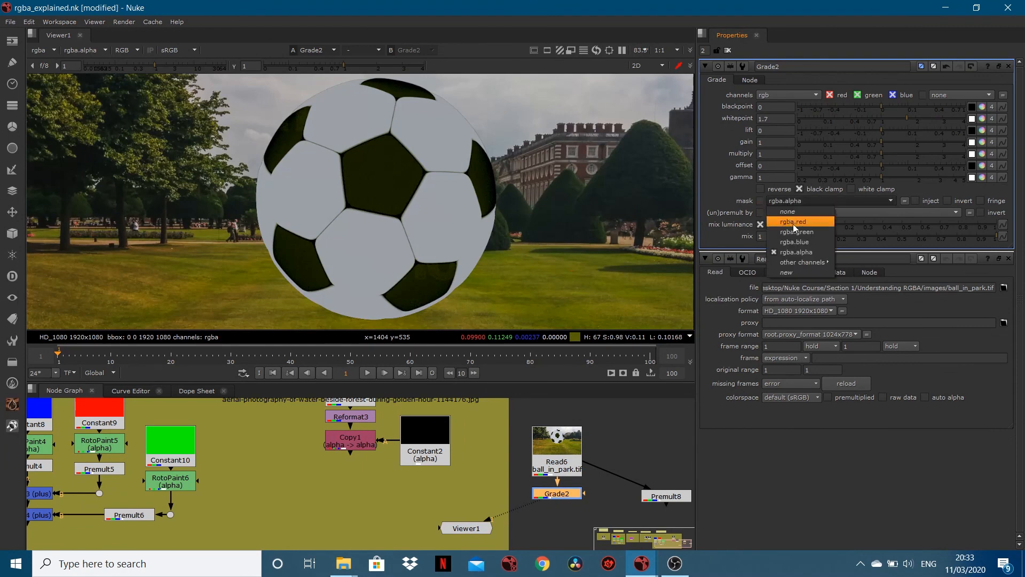
pyautogui.click(760, 200)
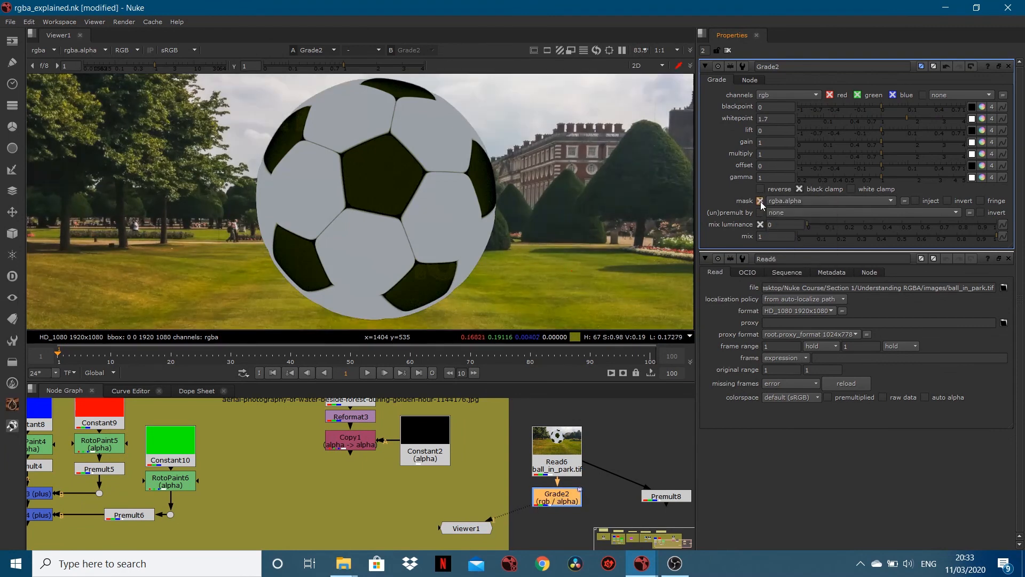
# - Set Grade2's whitepoint to 1.06 and its blackpoint to -0.0001
pyautogui.moveTo(906, 120)
pyautogui.mouseDown()
pyautogui.moveTo(833, 122)
pyautogui.moveTo(905, 126)
pyautogui.moveTo(886, 139)
pyautogui.mouseUp()
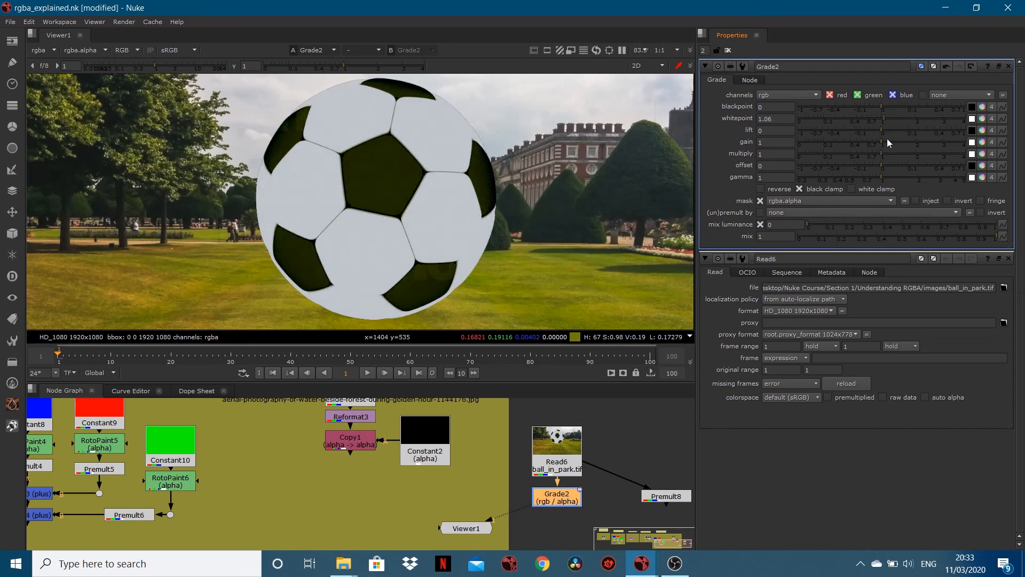
pyautogui.scroll(-4, 495, 434)
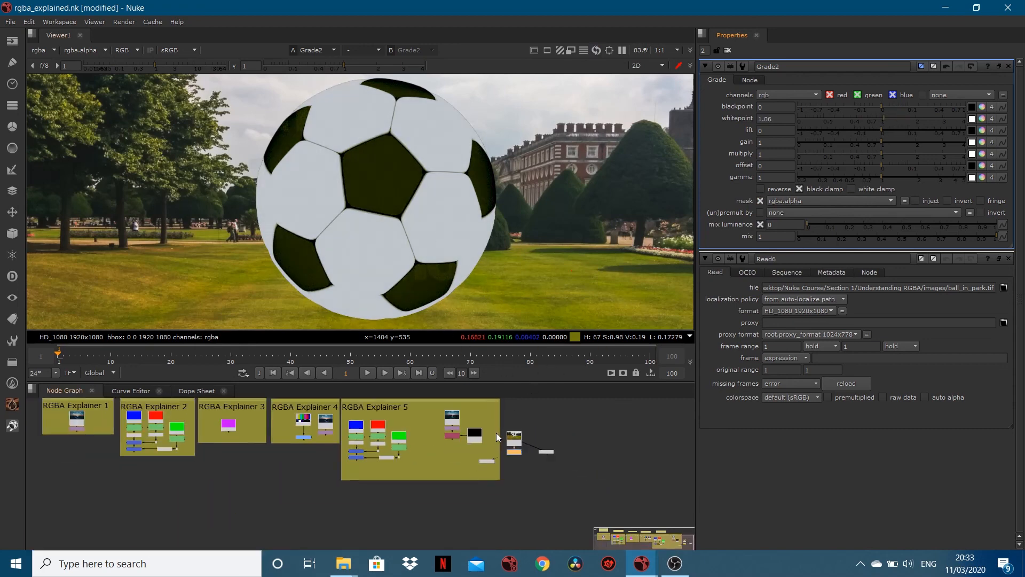
pyautogui.scroll(4, 495, 433)
pyautogui.scroll(2, 516, 444)
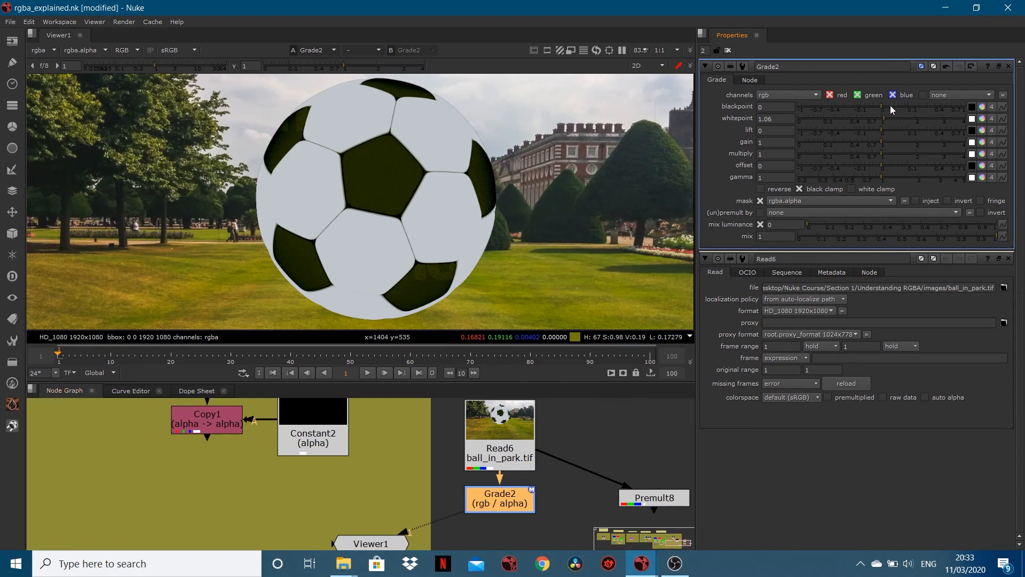
pyautogui.moveTo(880, 107)
pyautogui.mouseDown()
pyautogui.moveTo(861, 107)
pyautogui.moveTo(880, 110)
pyautogui.mouseUp()
# - Disable Grade2's rgba.alpha mask, set its lift to 0.22, and re-enable the mask to limit the grade to the ball
pyautogui.click(760, 200)
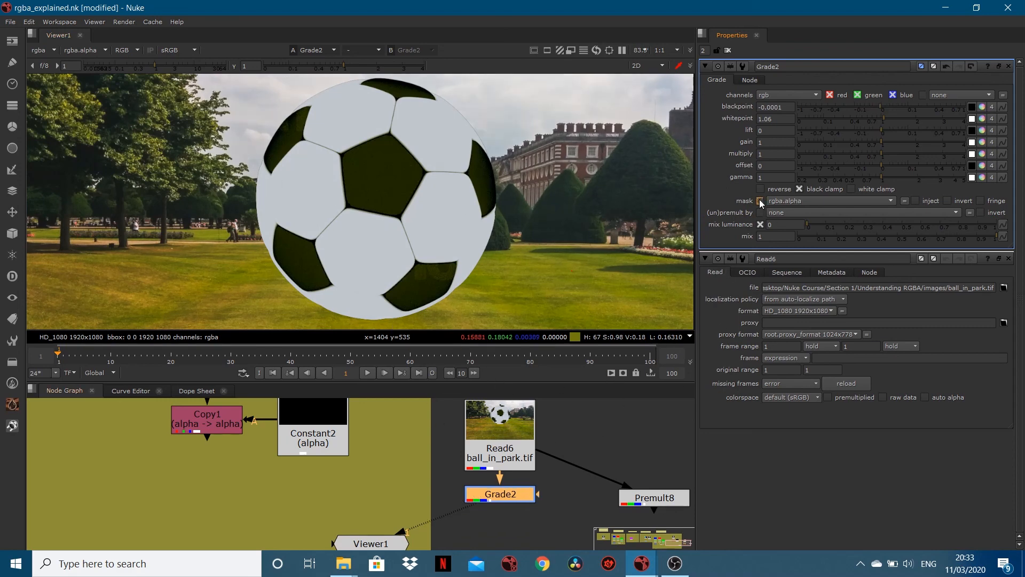
pyautogui.click(760, 201)
pyautogui.click(761, 201)
pyautogui.moveTo(879, 130); pyautogui.dragTo(920, 134)
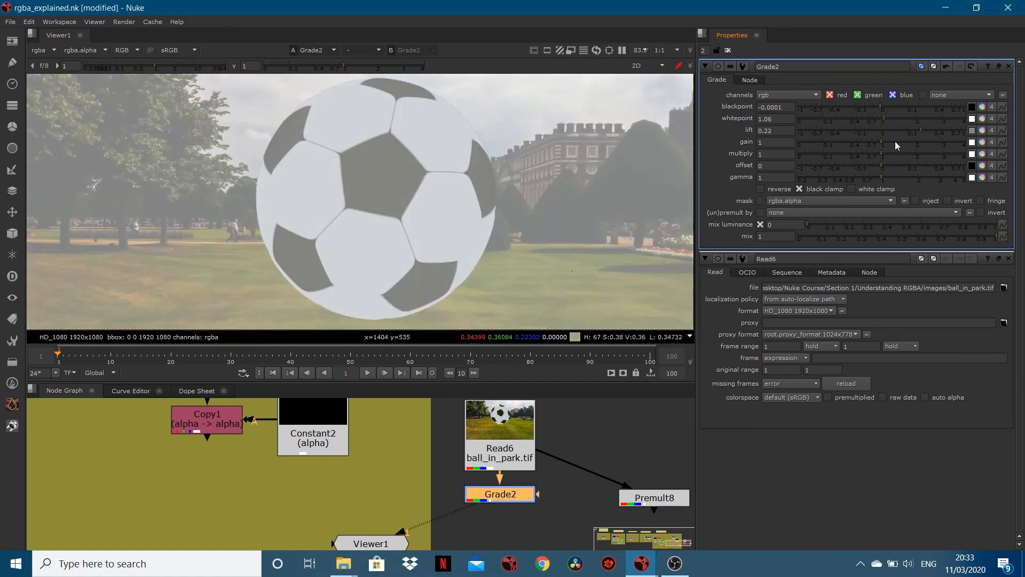
pyautogui.click(760, 200)
pyautogui.scroll(-2, 481, 192)
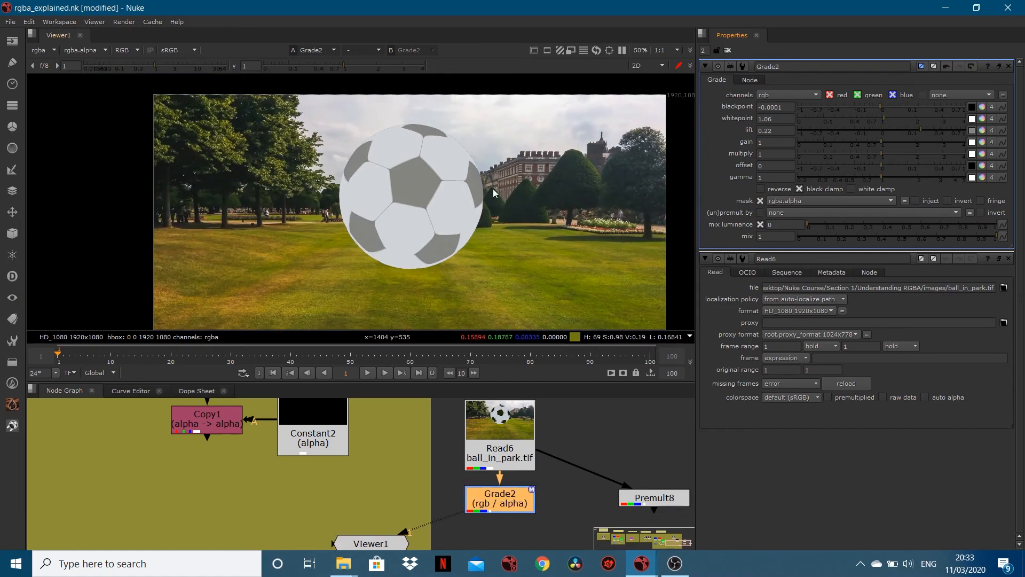